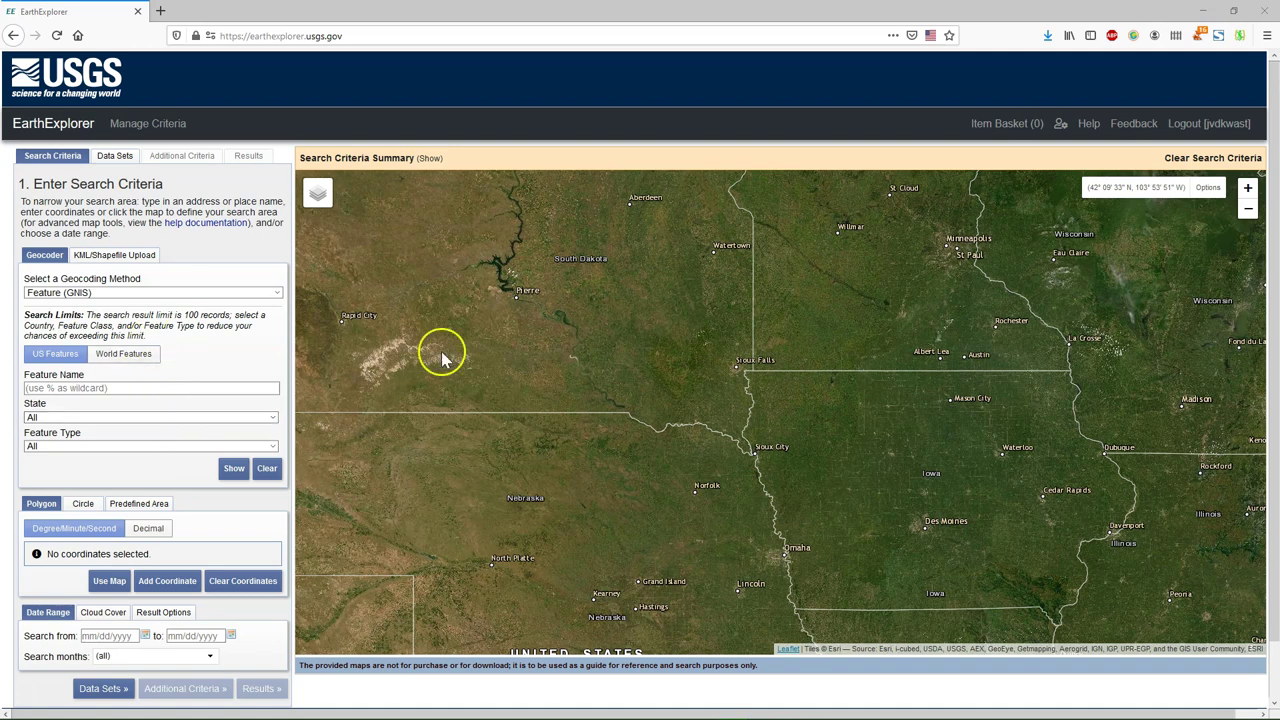
- Pan and zoom the map, use the current view as the search area, then clear its corner points
left_click_drag(1030, 460, 591, 423)
scroll(691, 414, "down", 1)
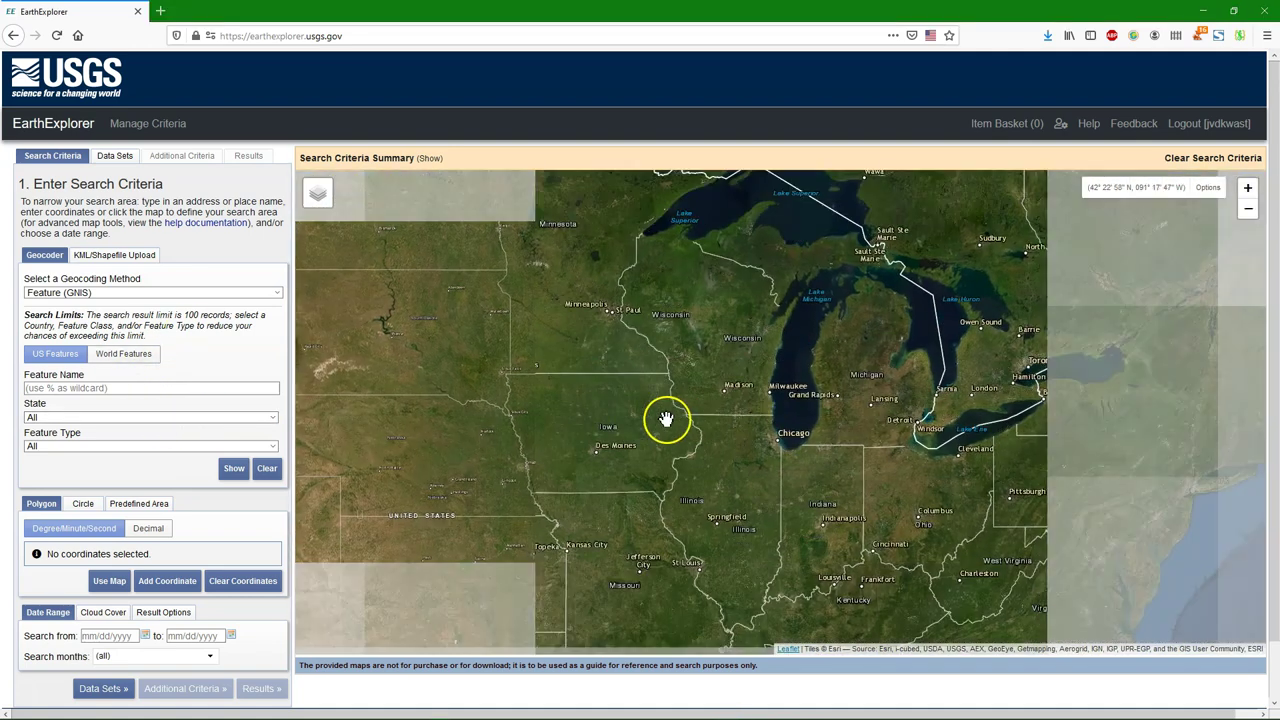
scroll(666, 418, "up", 2)
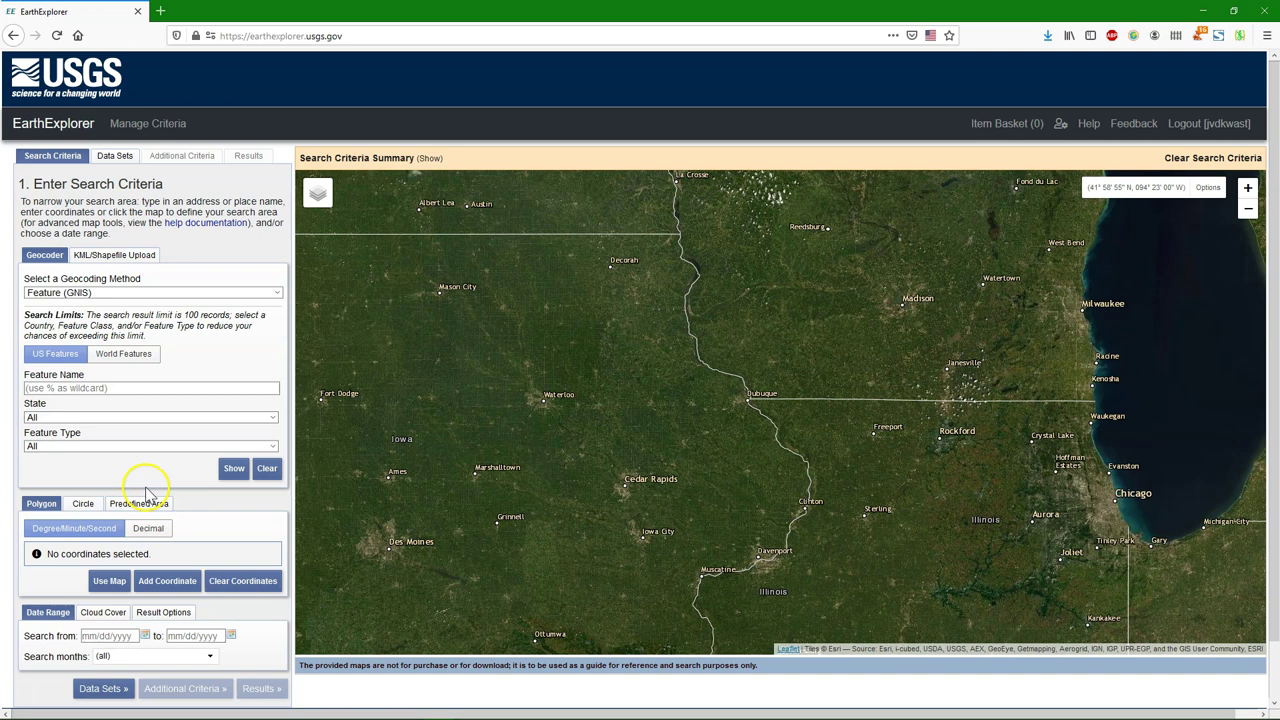
left_click(106, 580)
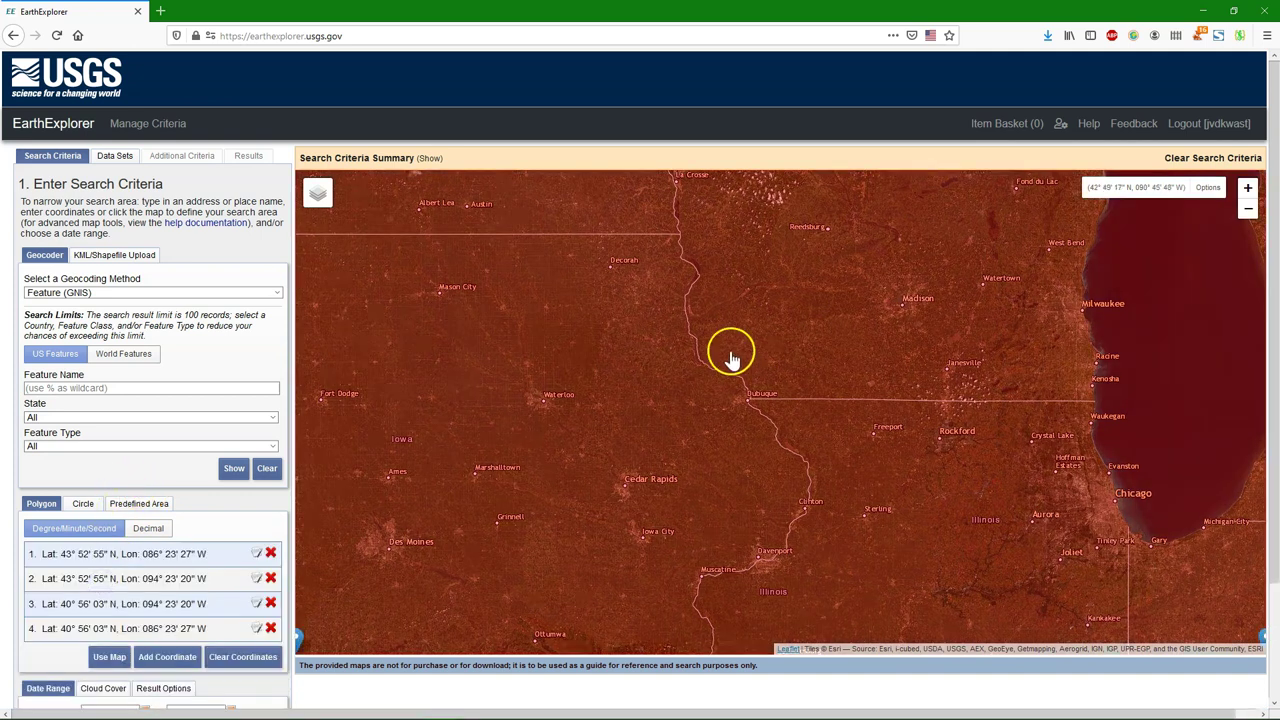
scroll(727, 360, "down", 1)
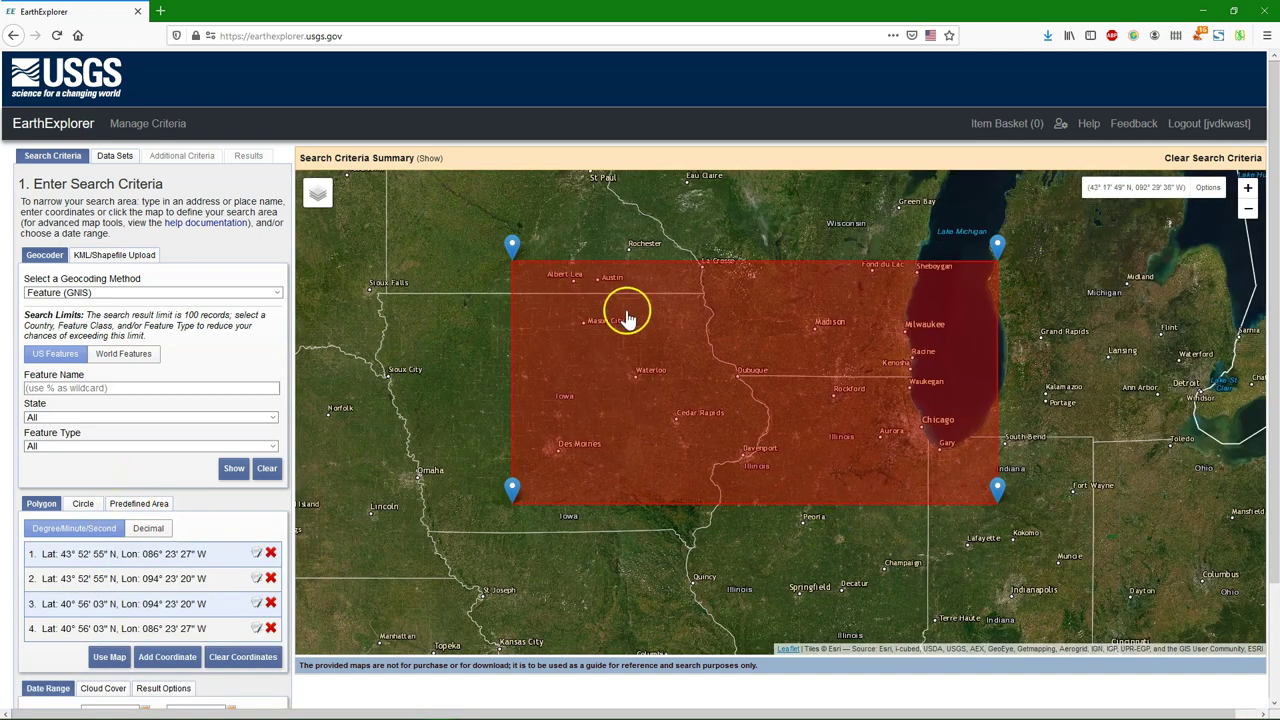
scroll(481, 305, "up", 1)
scroll(714, 283, "down", 1)
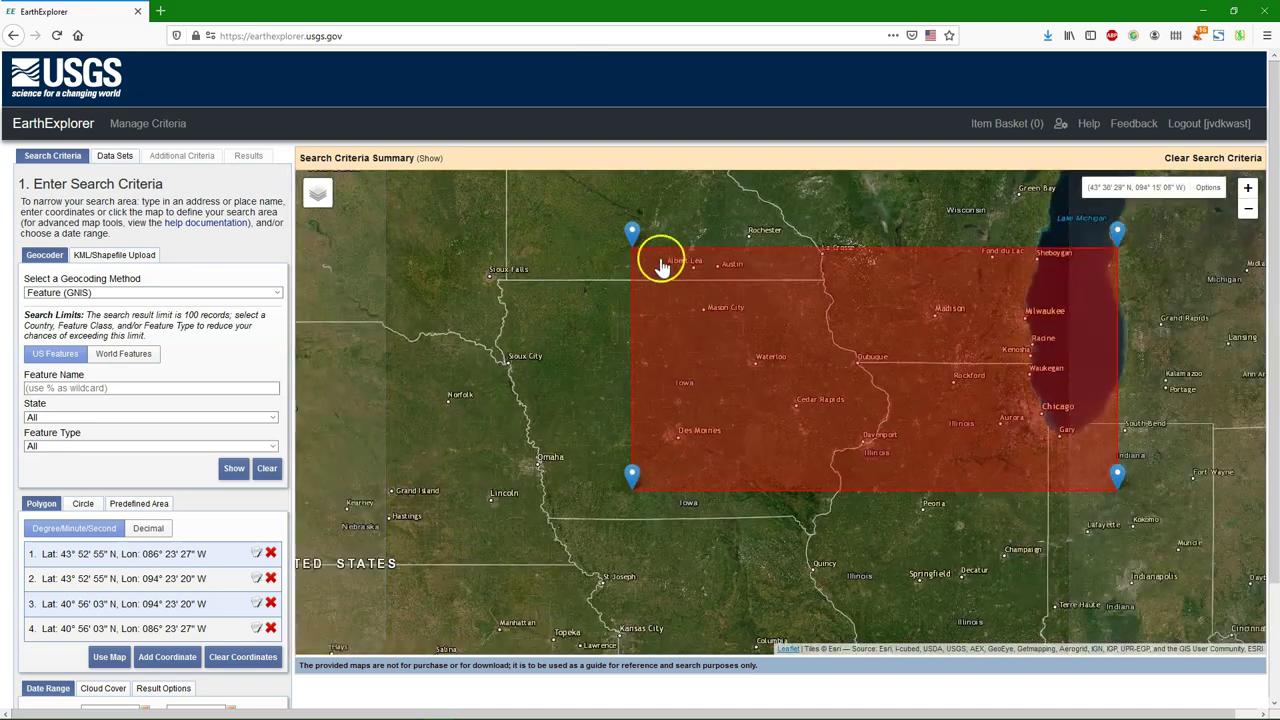
left_click(240, 666)
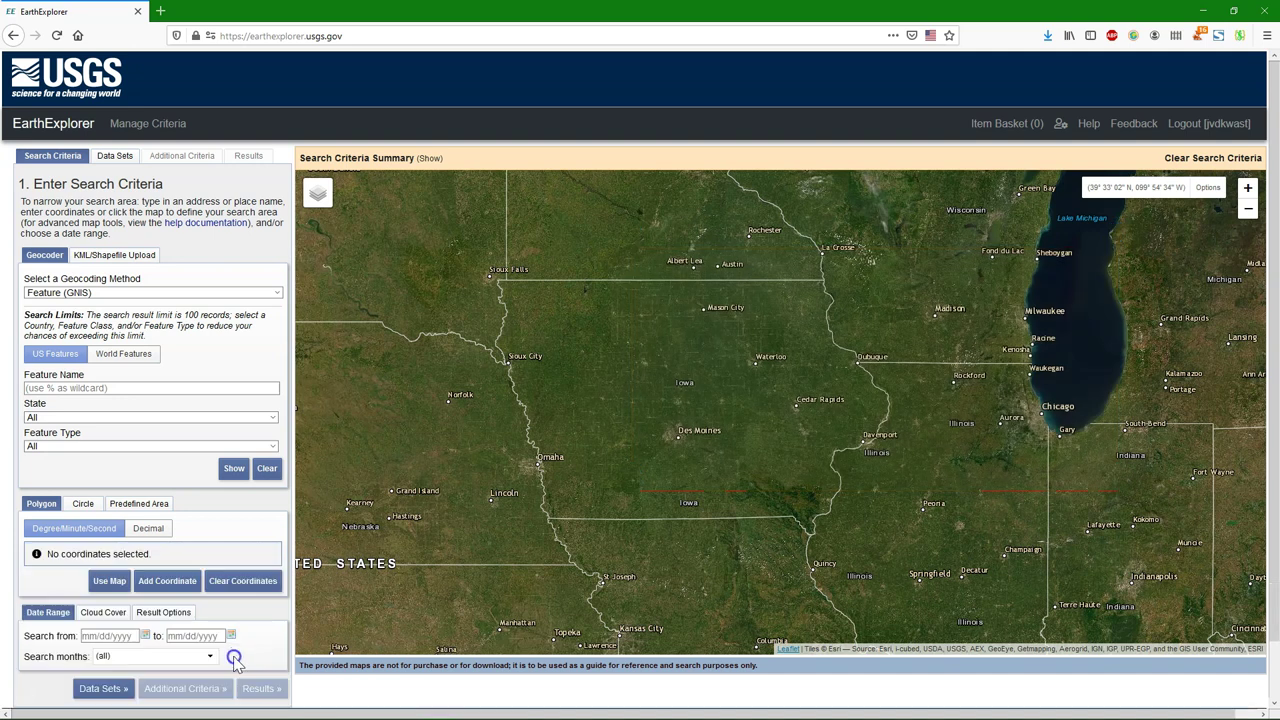
- Abandon manual coordinate entry, draw a four-corner polygon, then clear it
left_click(170, 580)
left_click(742, 410)
left_click(483, 311)
left_click(938, 312)
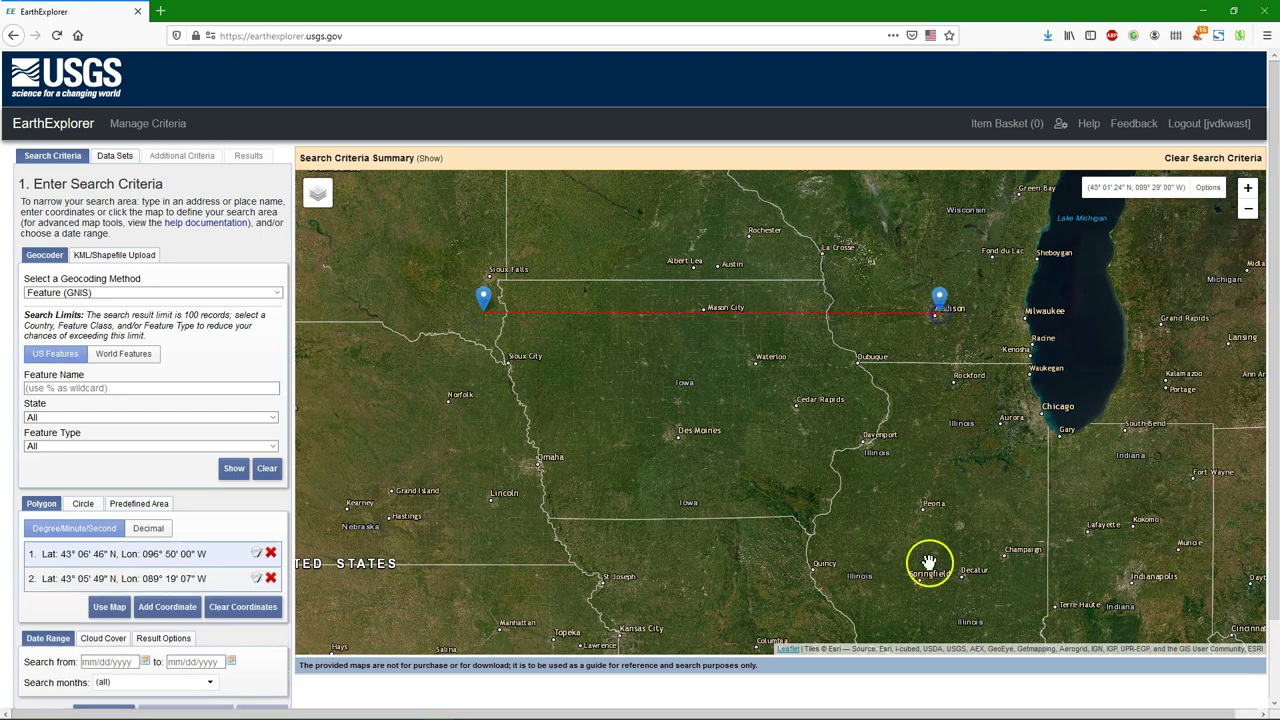
left_click(929, 555)
left_click(497, 553)
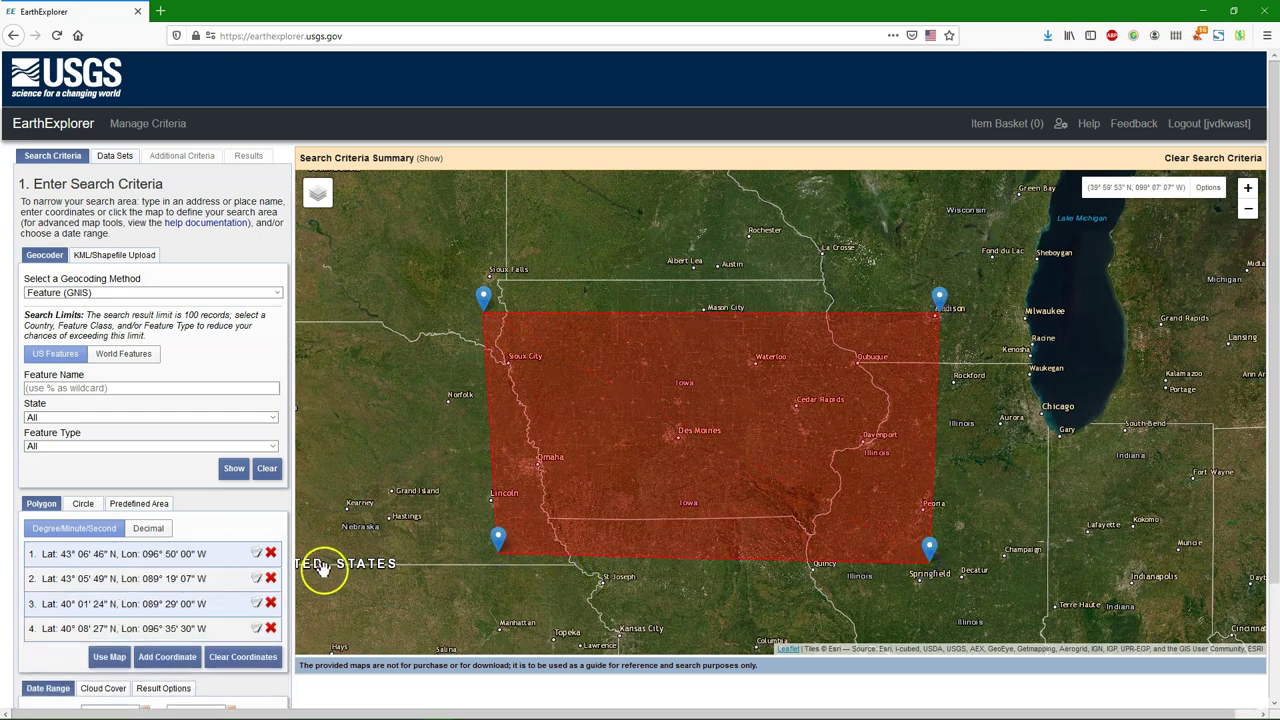
left_click(243, 656)
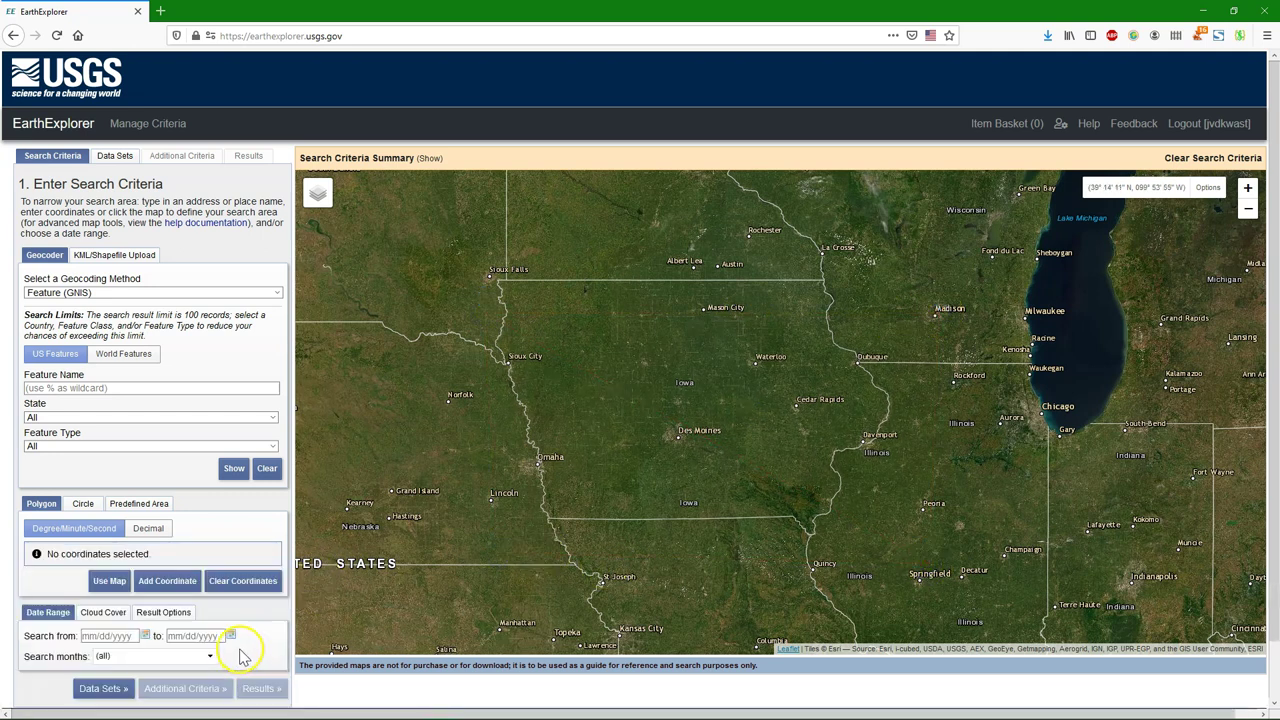
- Upload boundary.zip as a Shapefile to define the search area around Aachen
left_click(111, 256)
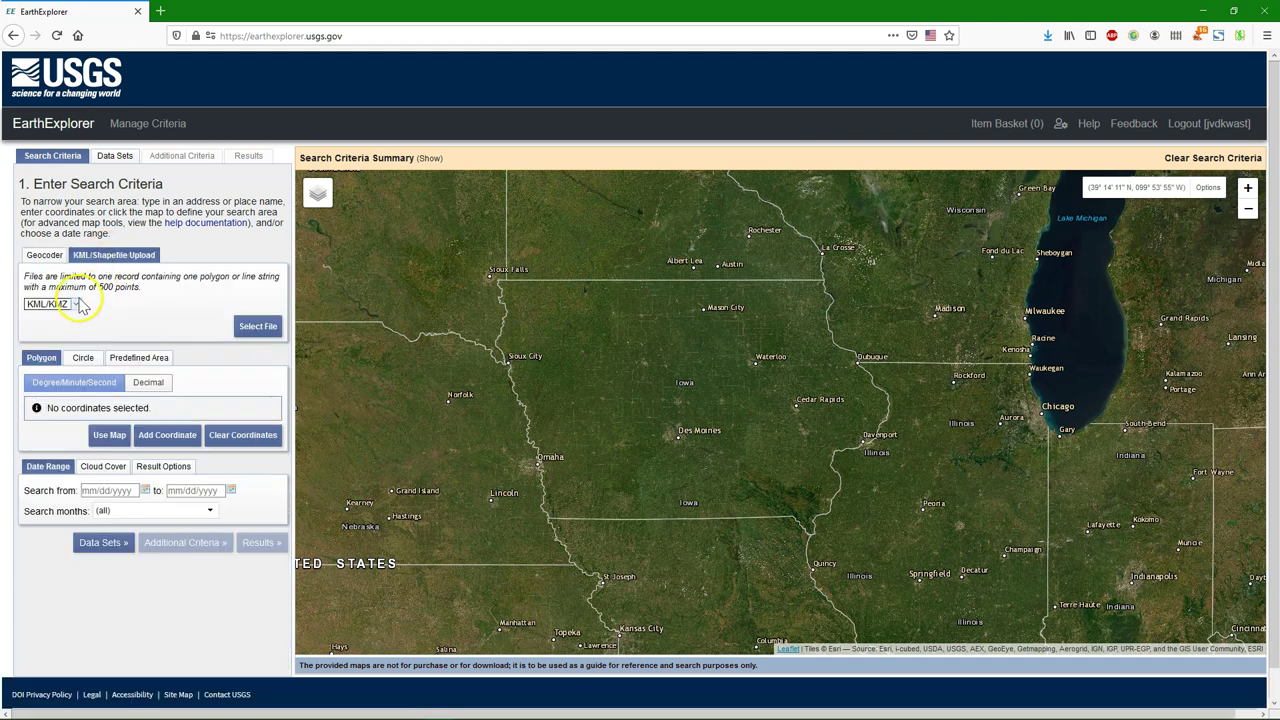
left_click(50, 304)
left_click(50, 336)
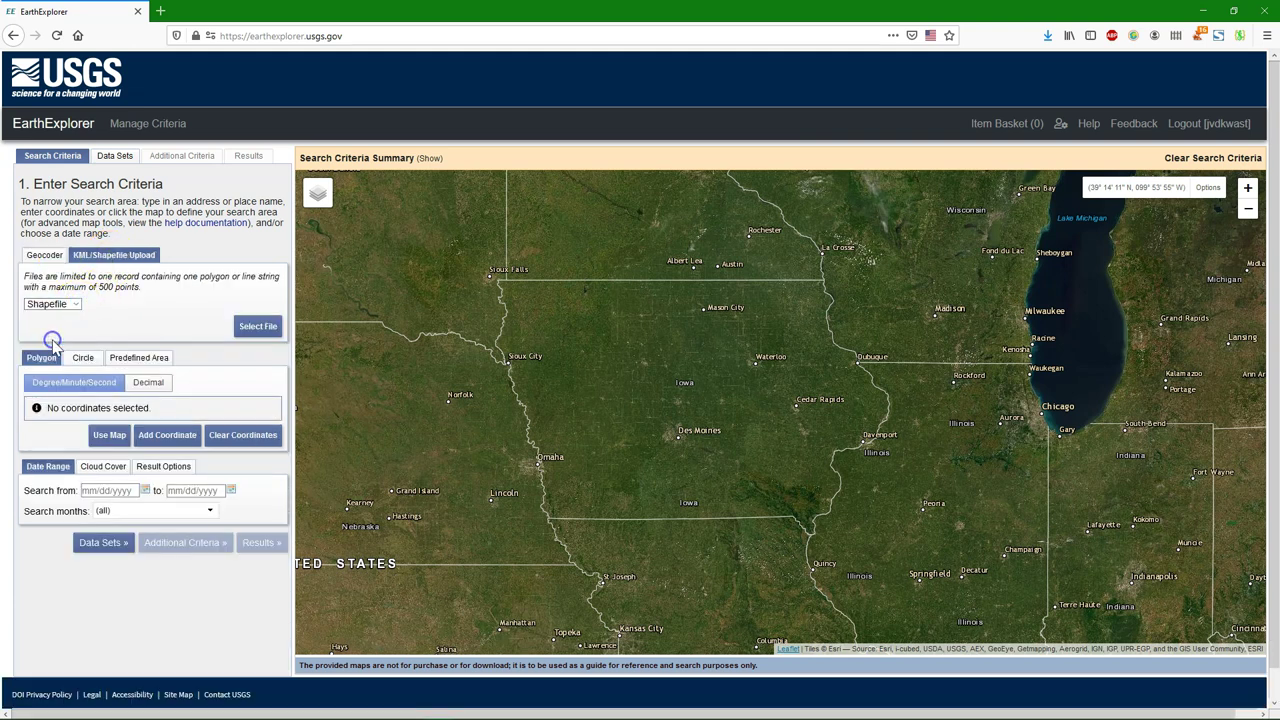
left_click(255, 330)
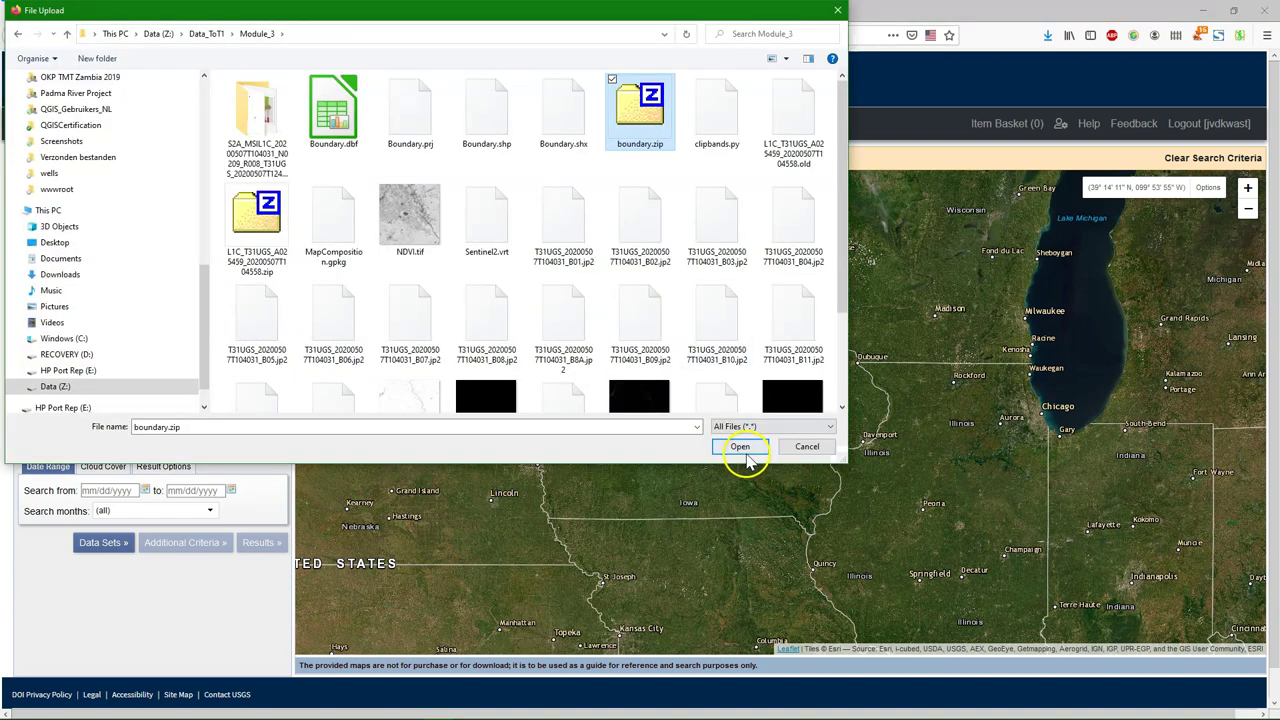
left_click(745, 448)
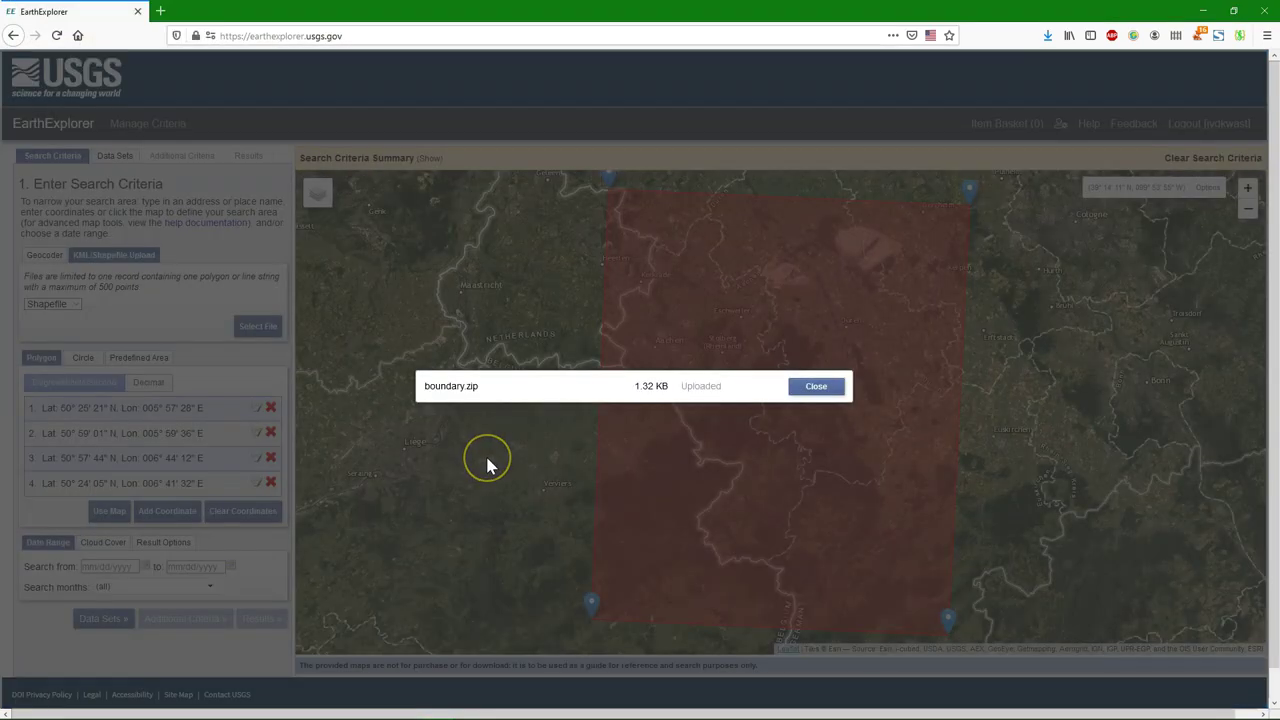
left_click(816, 386)
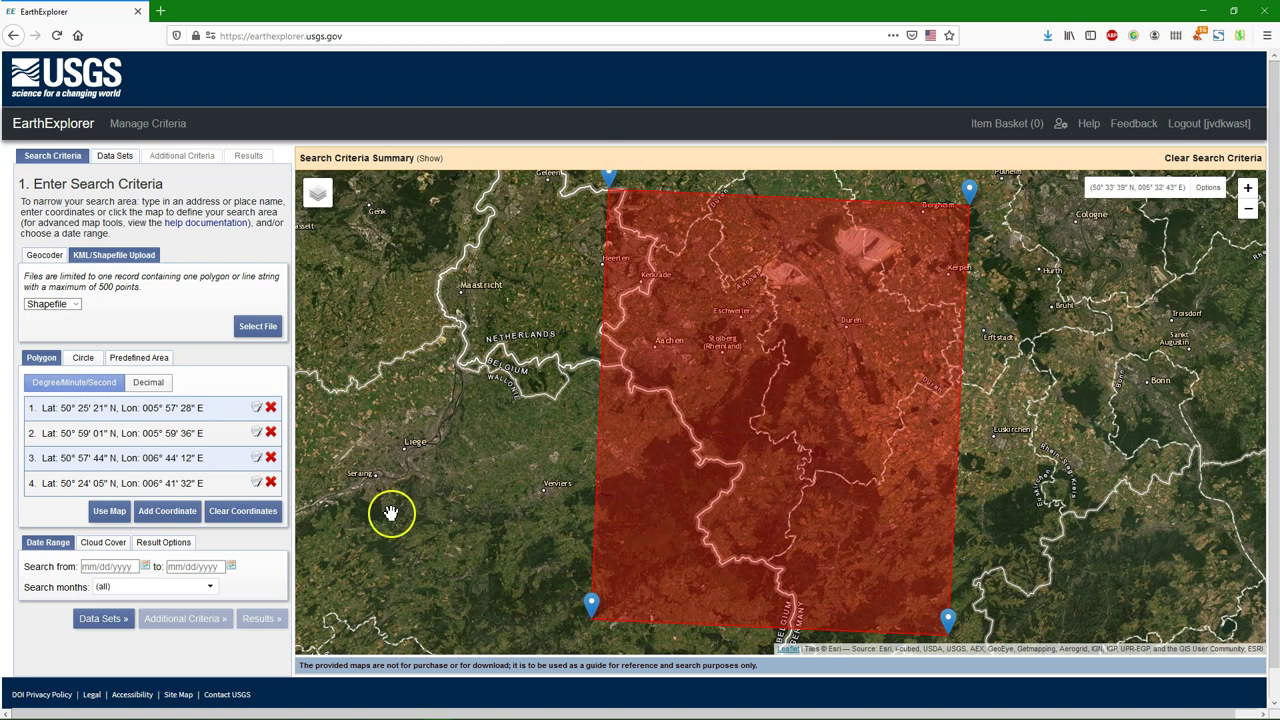
- Pick 04/01/2020 as the start date and 04/01/2021 as the end date from the calendars
left_click(107, 569)
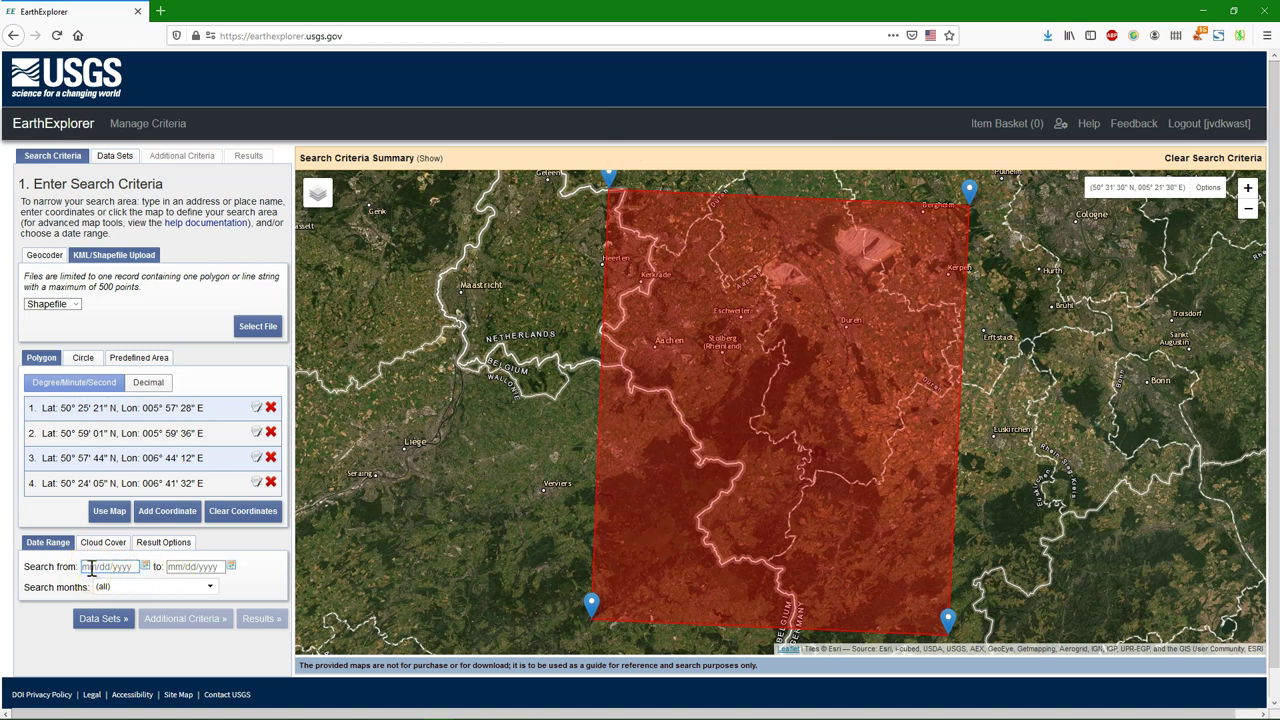
left_click(138, 567)
left_click(145, 567)
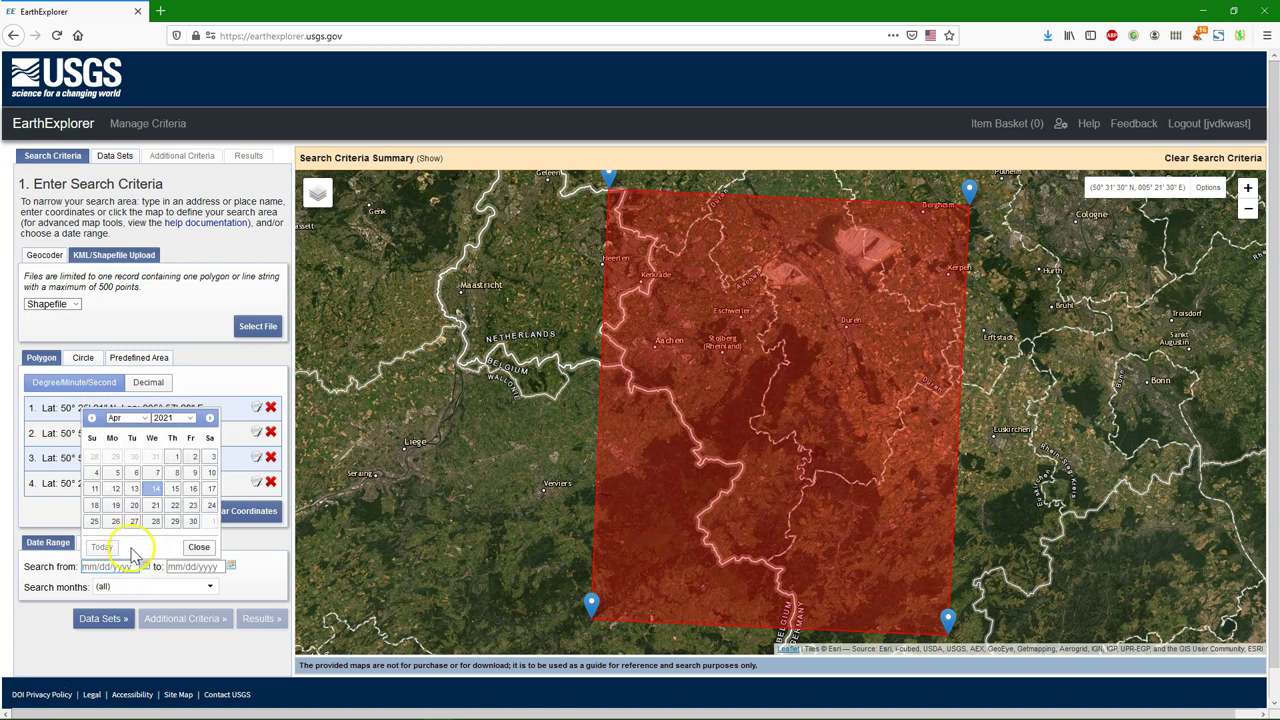
left_click(162, 419)
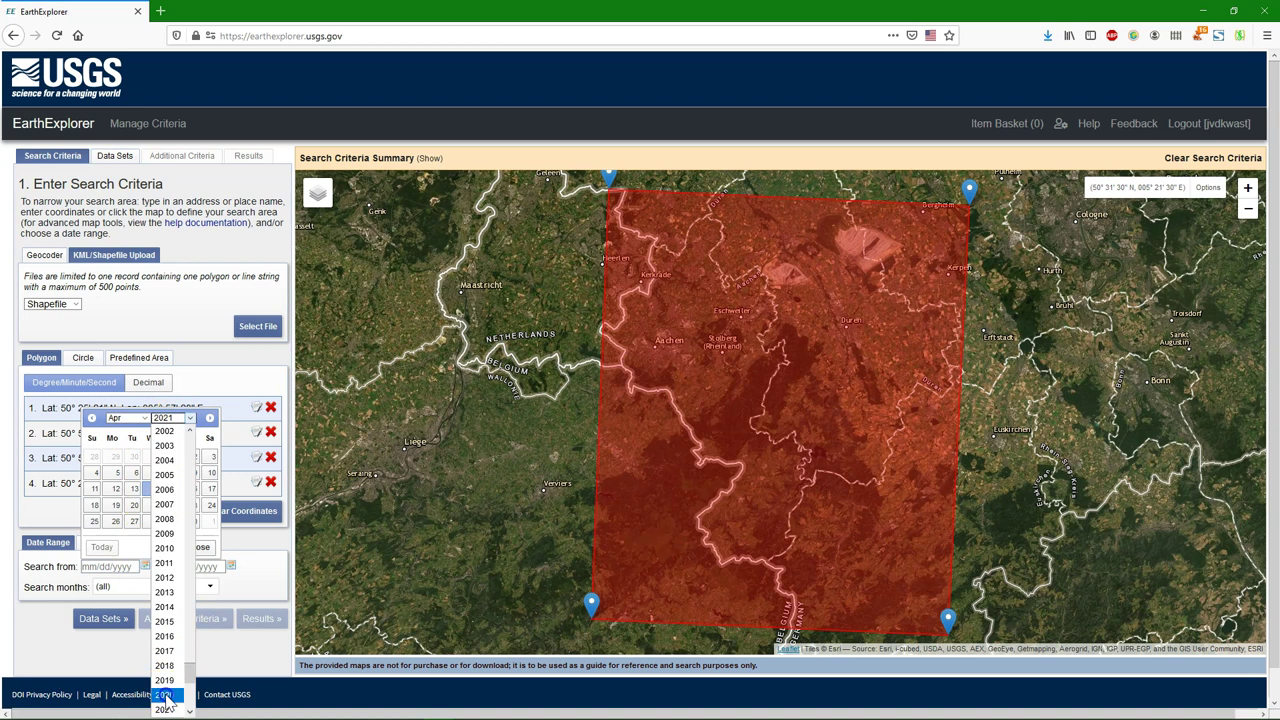
left_click(165, 695)
left_click(158, 457)
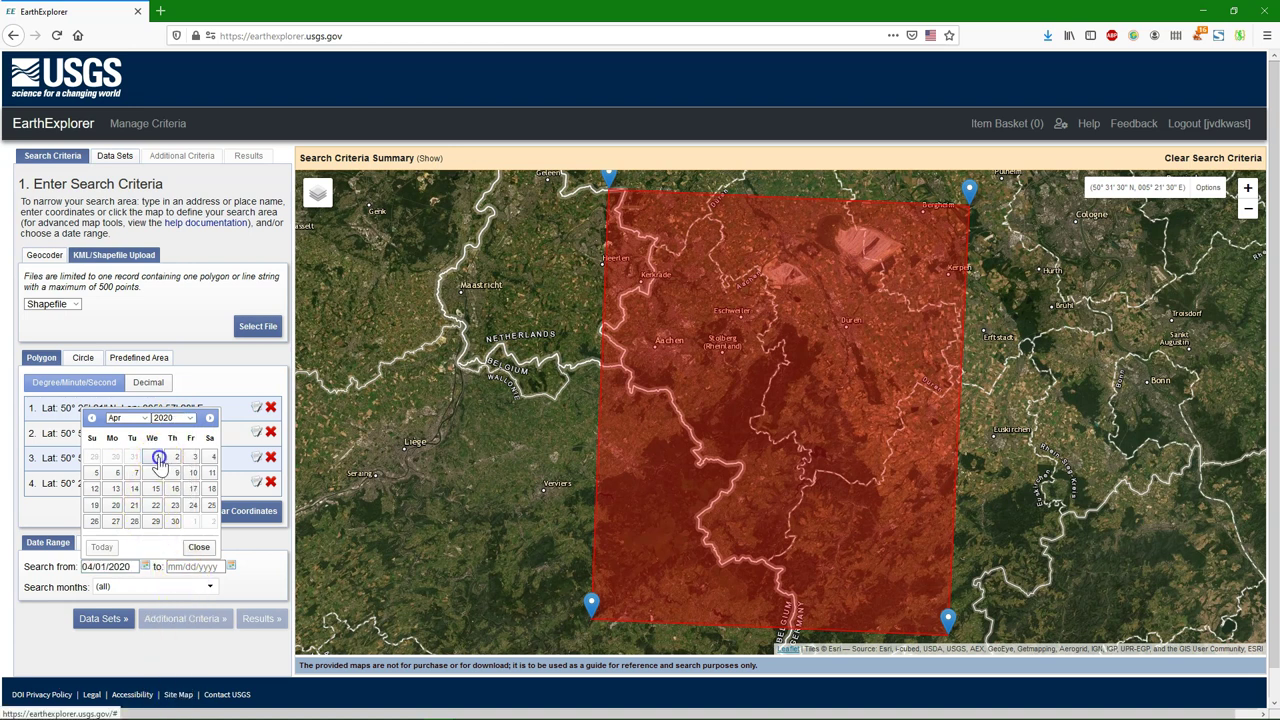
left_click(231, 567)
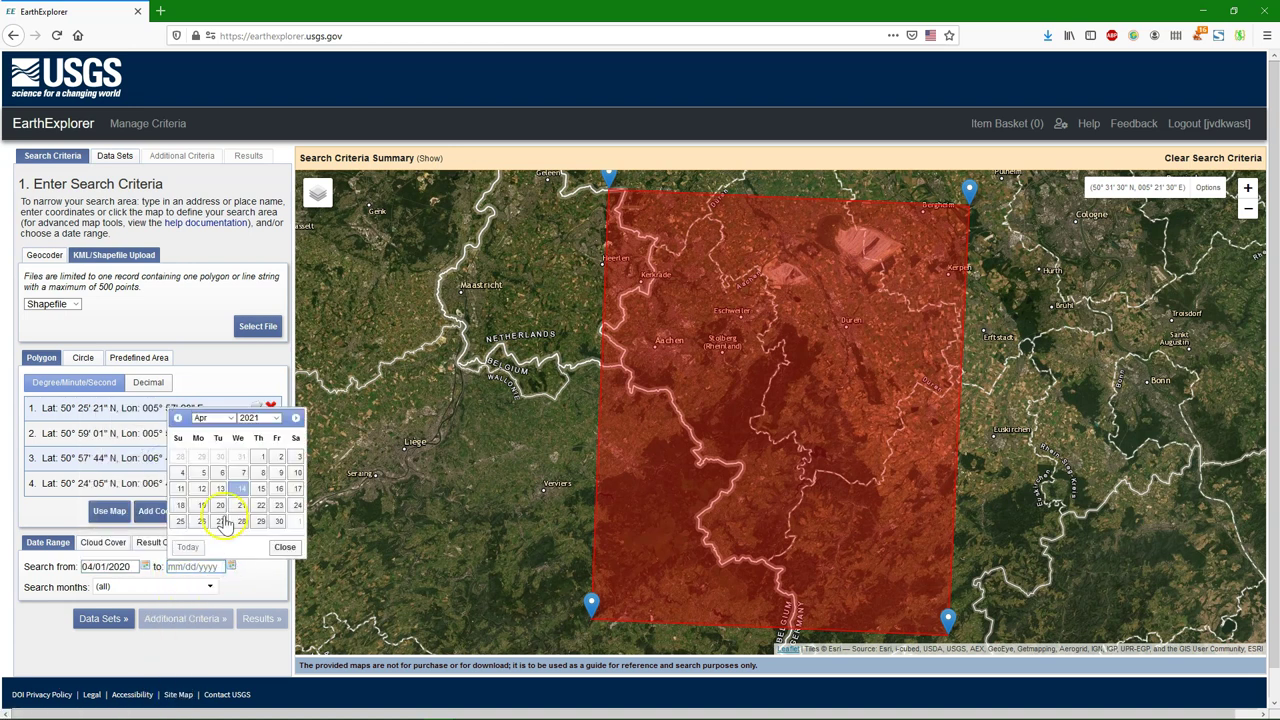
left_click(258, 460)
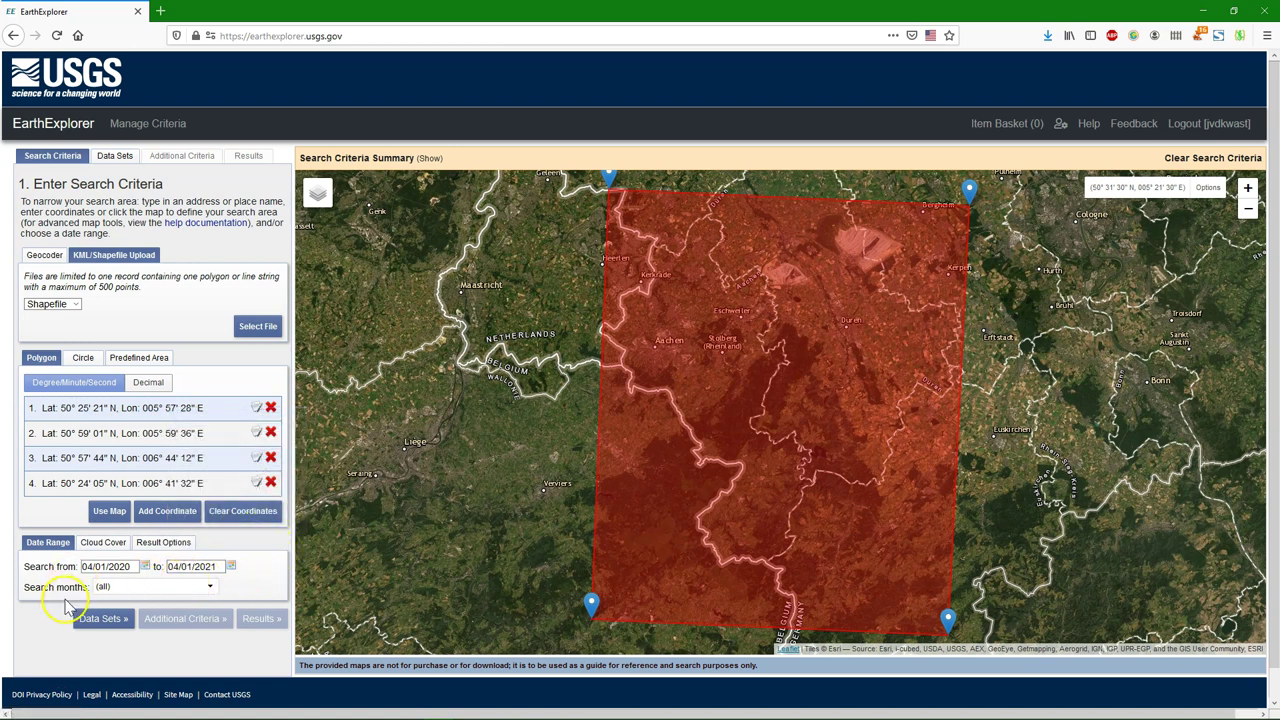
- Tick Sentinel-2 under the Sentinel data sets and acknowledge its notice
left_click(103, 618)
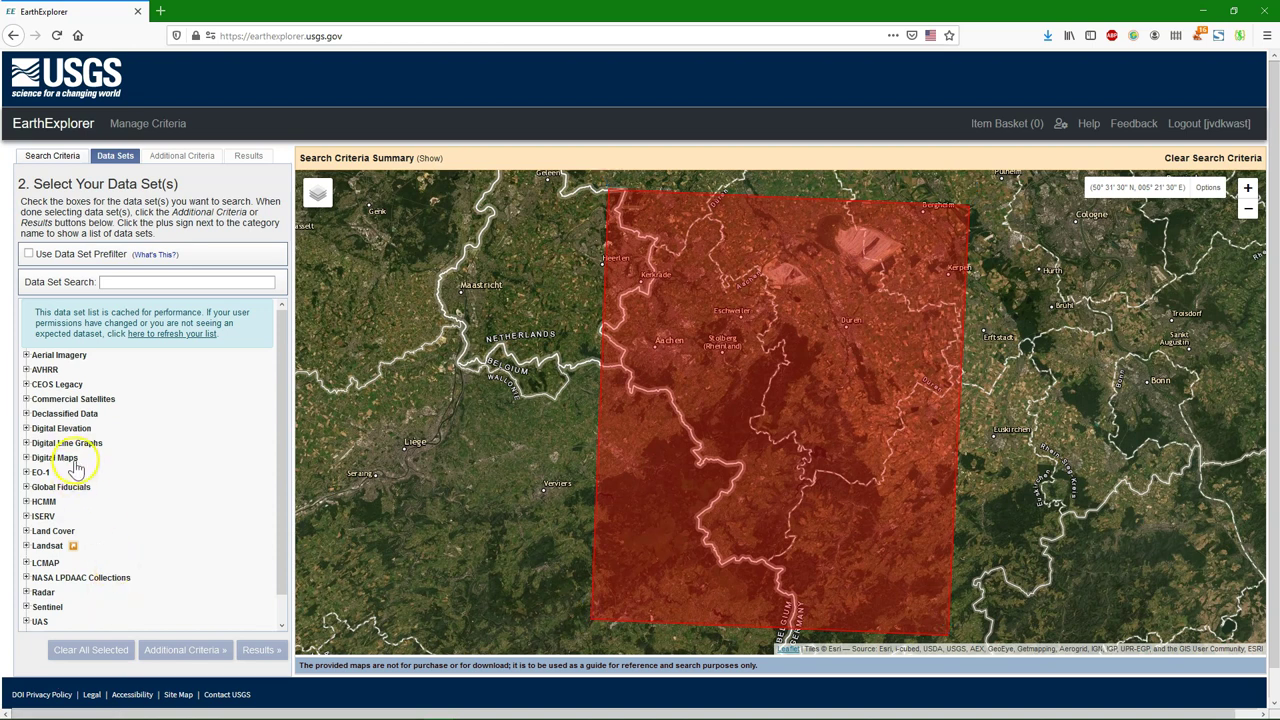
scroll(100, 475, "down", 1)
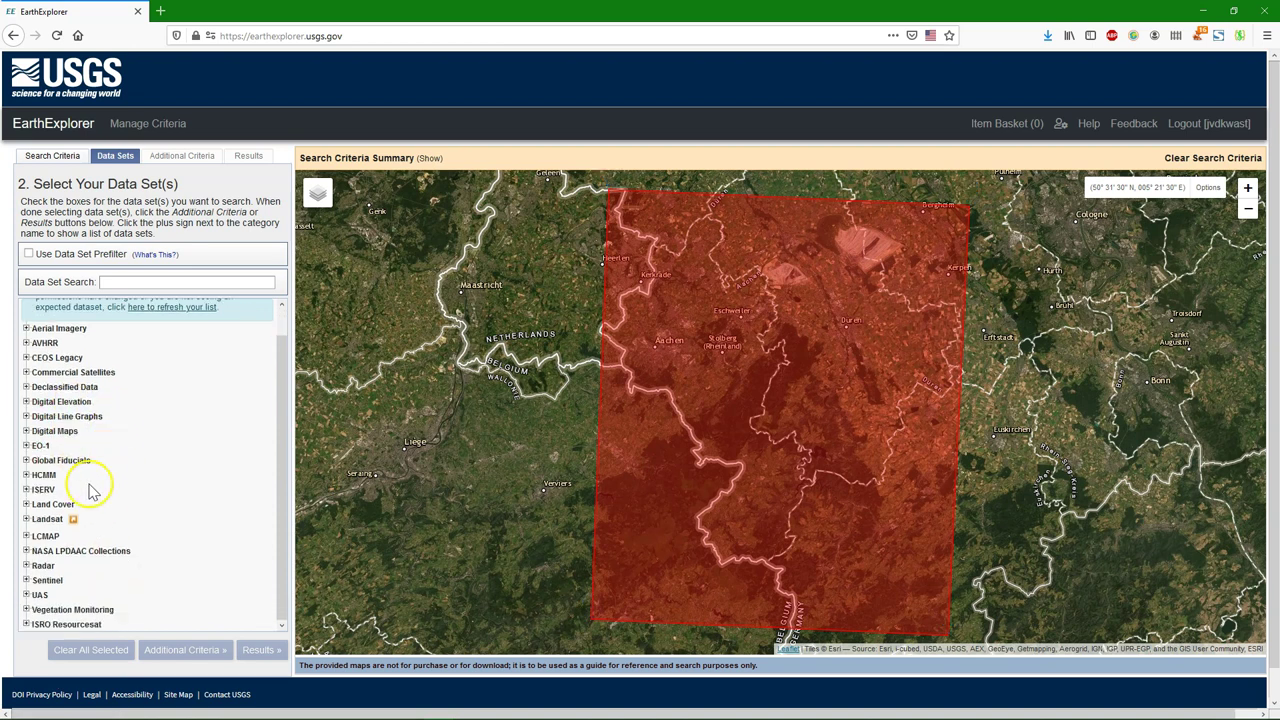
left_click(26, 580)
scroll(143, 530, "down", 1)
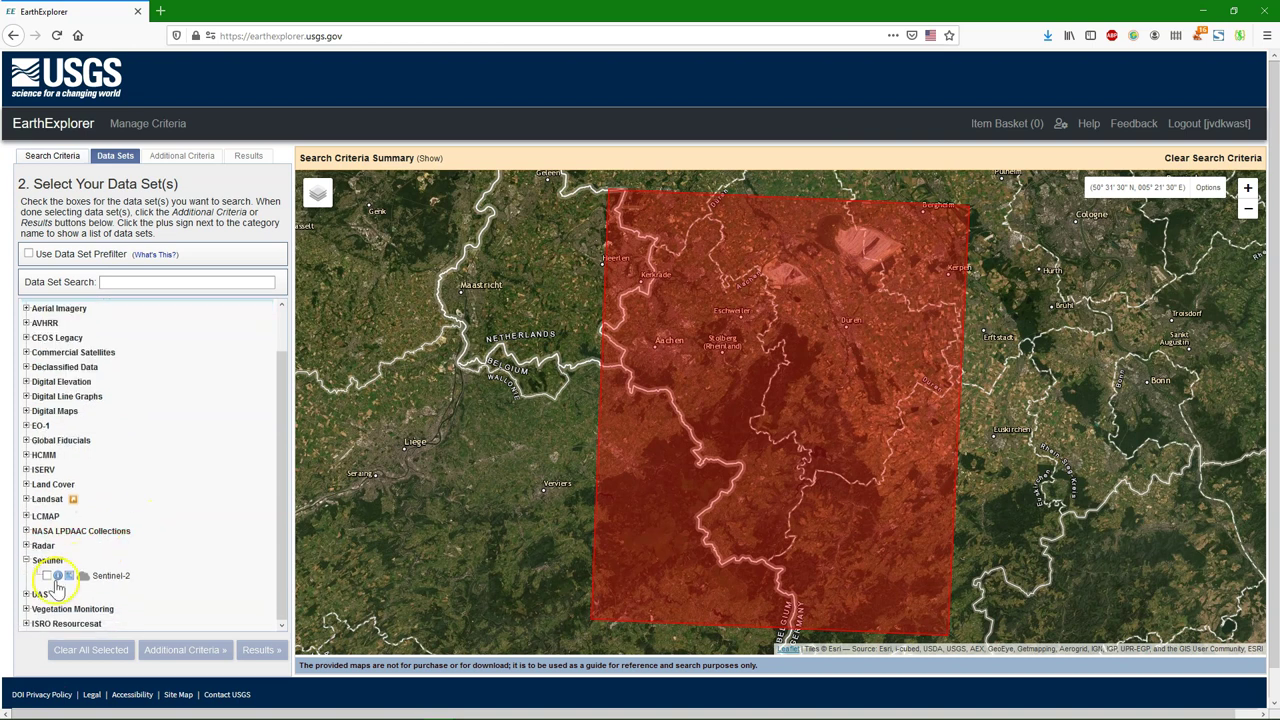
left_click(45, 576)
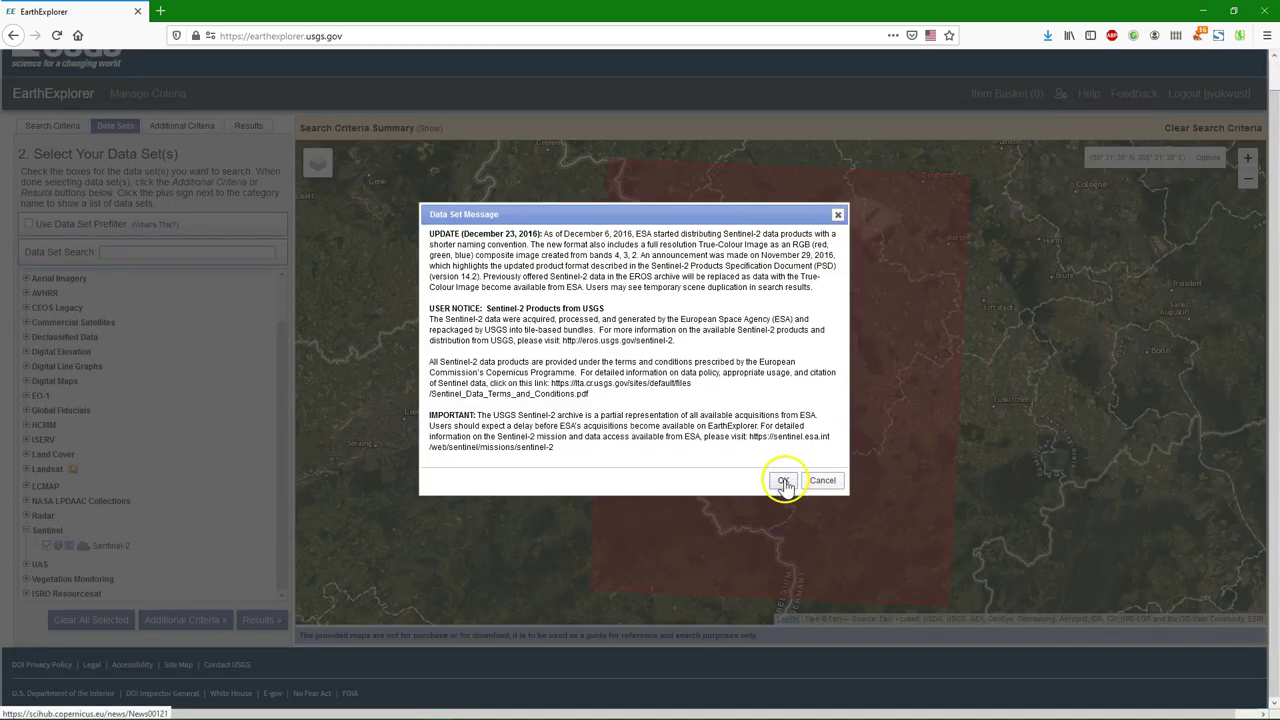
left_click(784, 481)
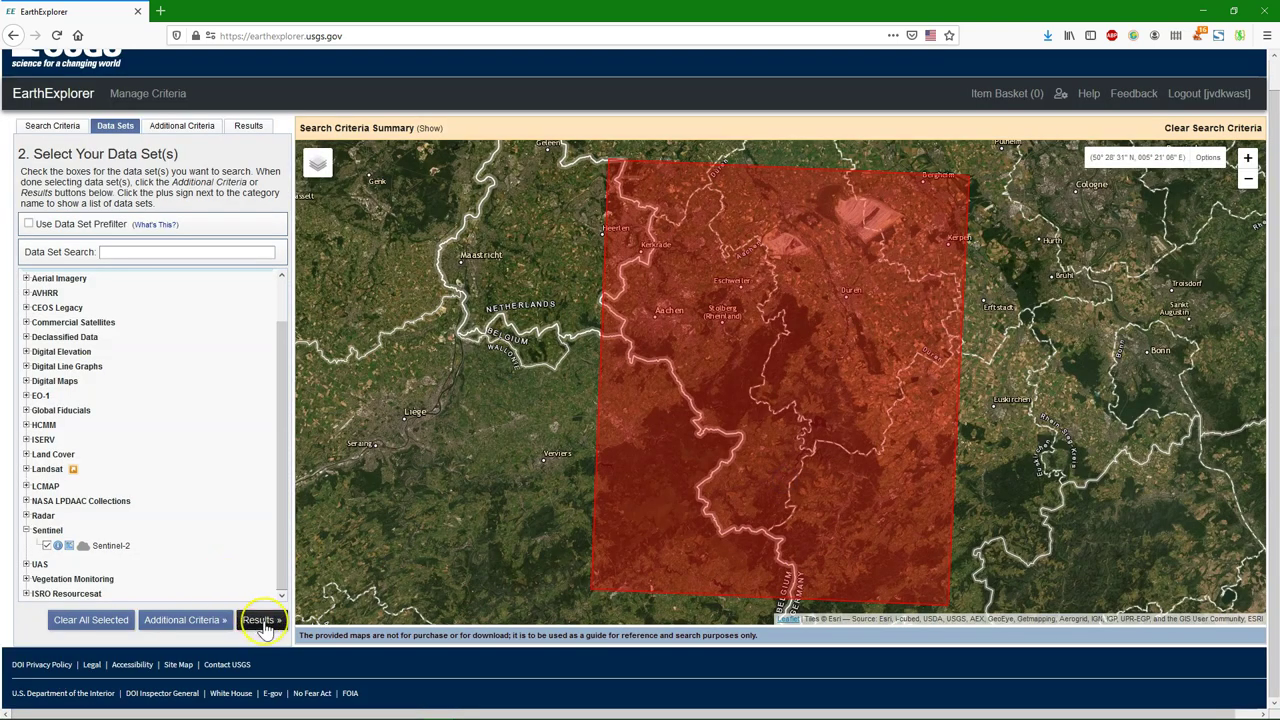
- Show the results and review the first Sentinel-2 scene's footprint and metadata
left_click(260, 620)
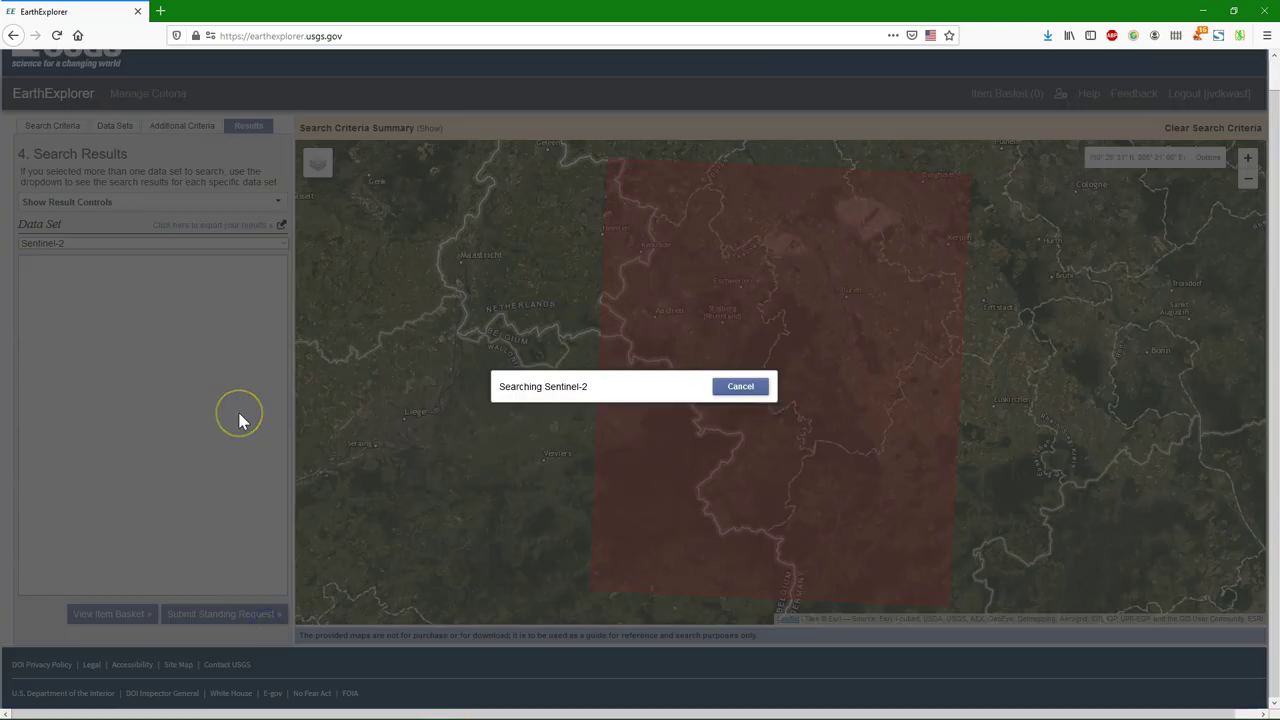
left_click(107, 300)
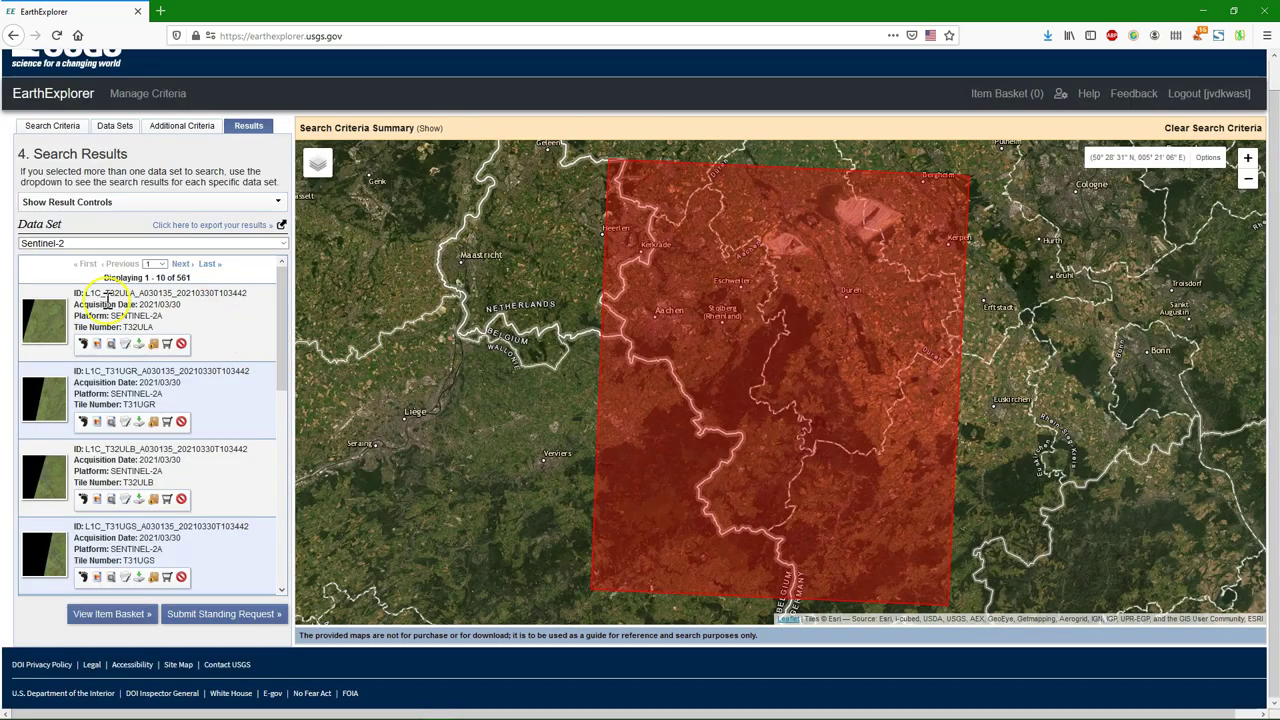
left_click(82, 344)
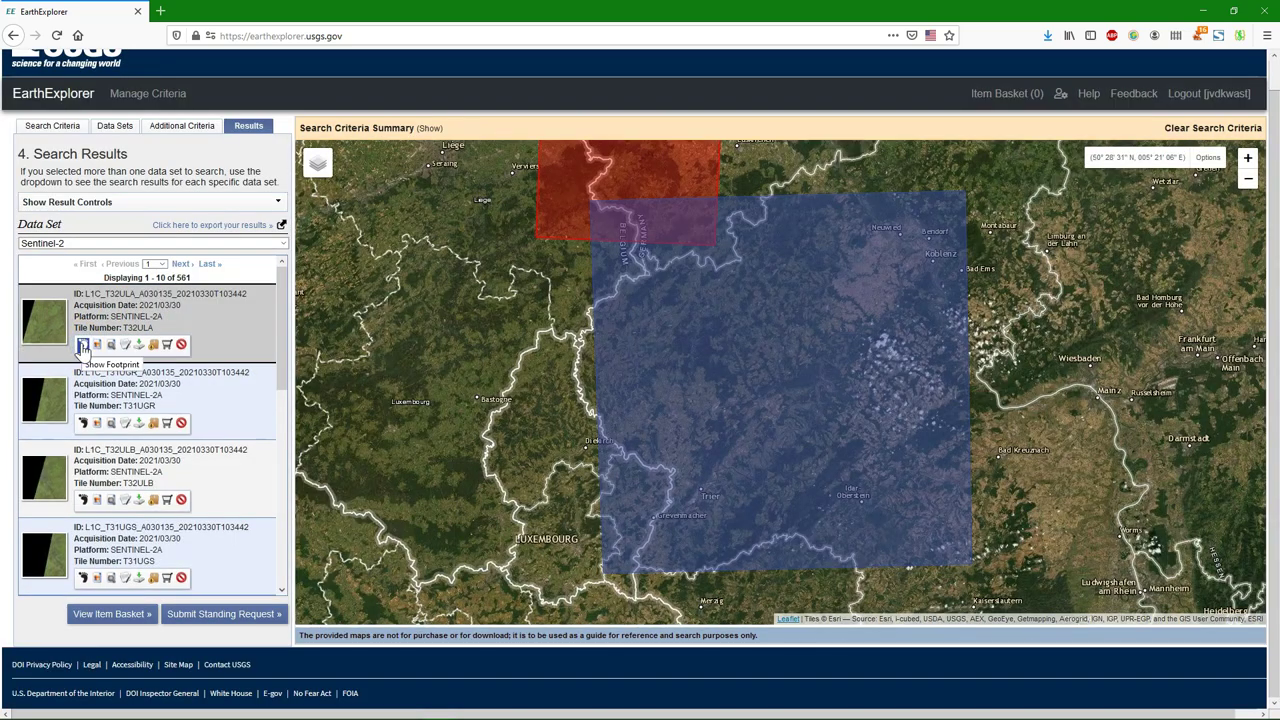
left_click(82, 344)
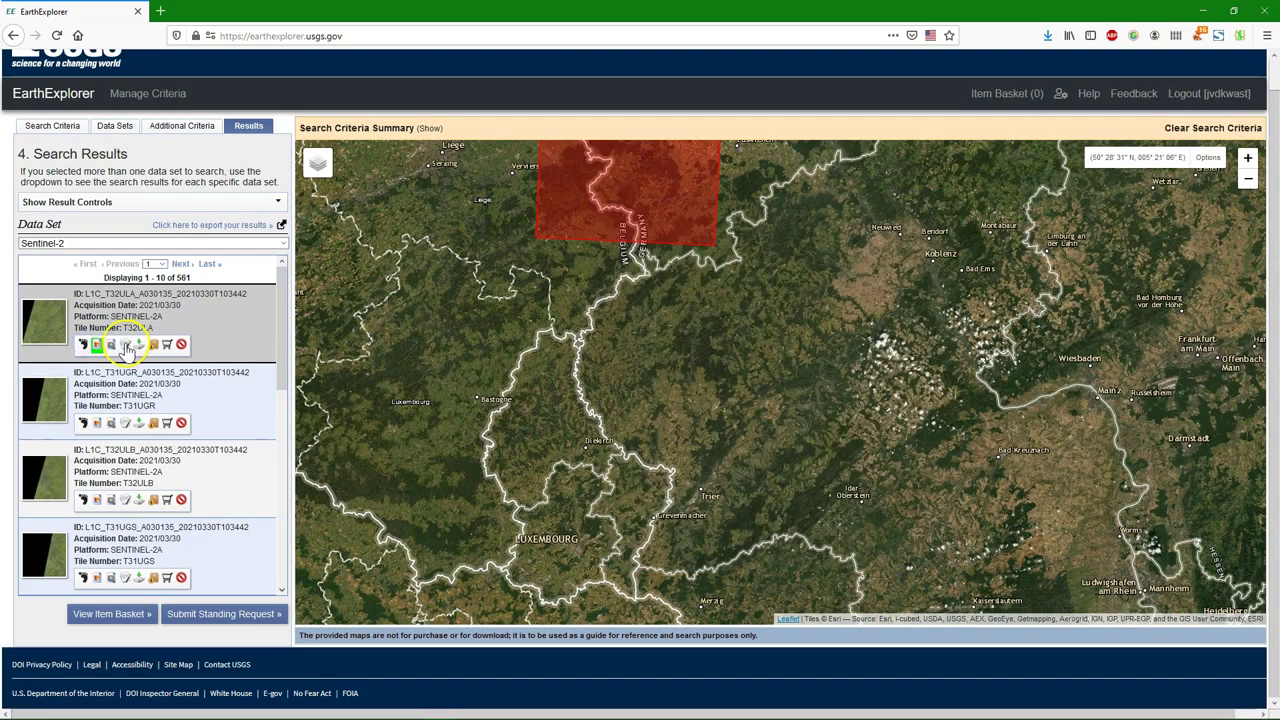
left_click(125, 345)
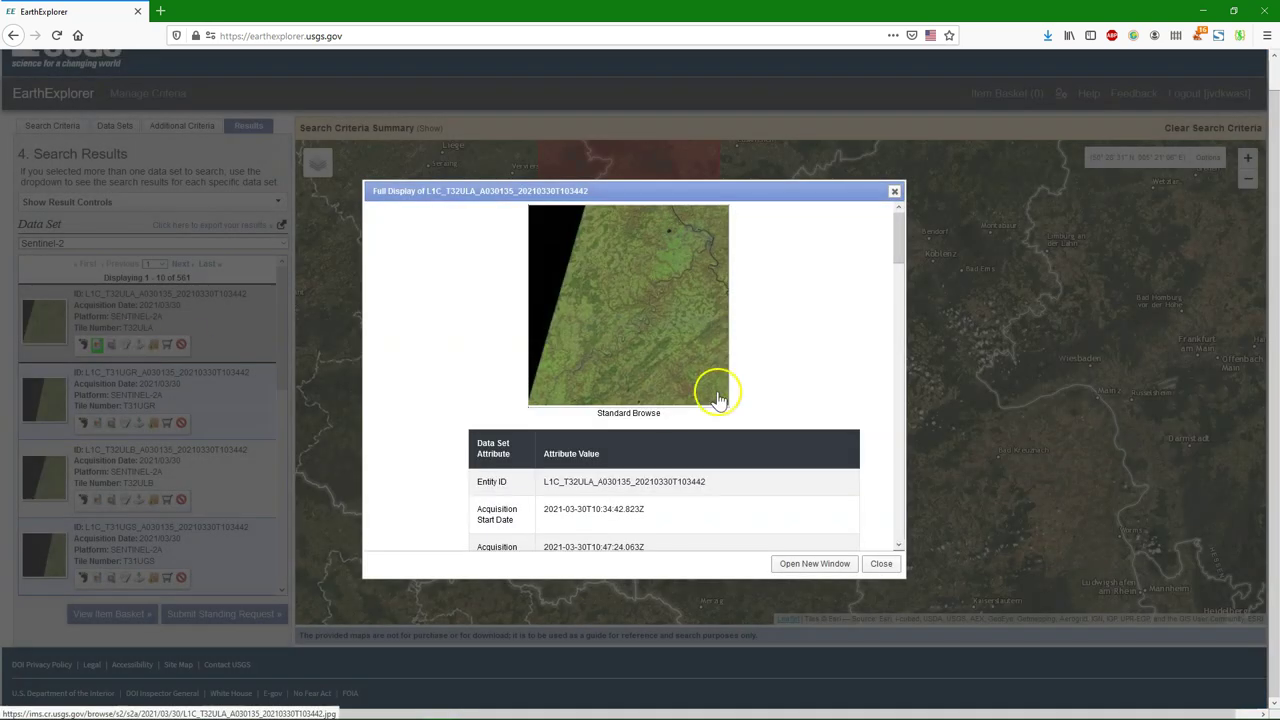
scroll(705, 397, "down", 8)
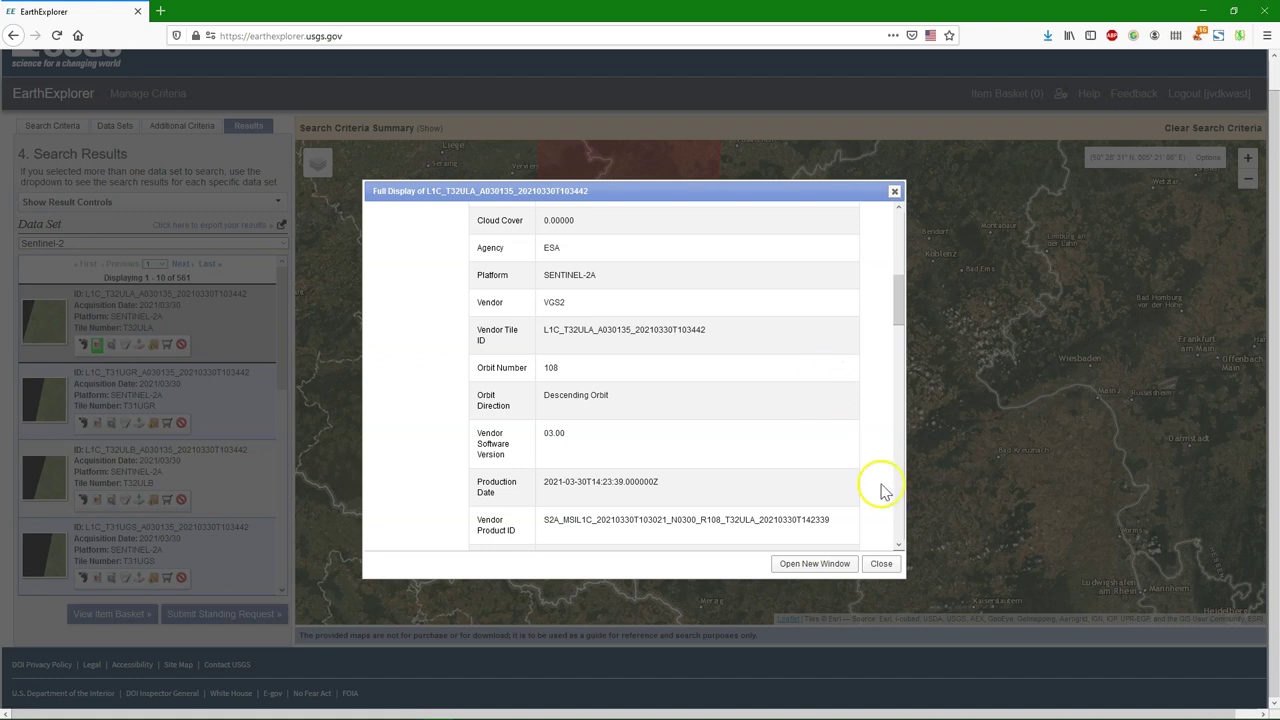
scroll(883, 545, "down", 2)
left_click(881, 563)
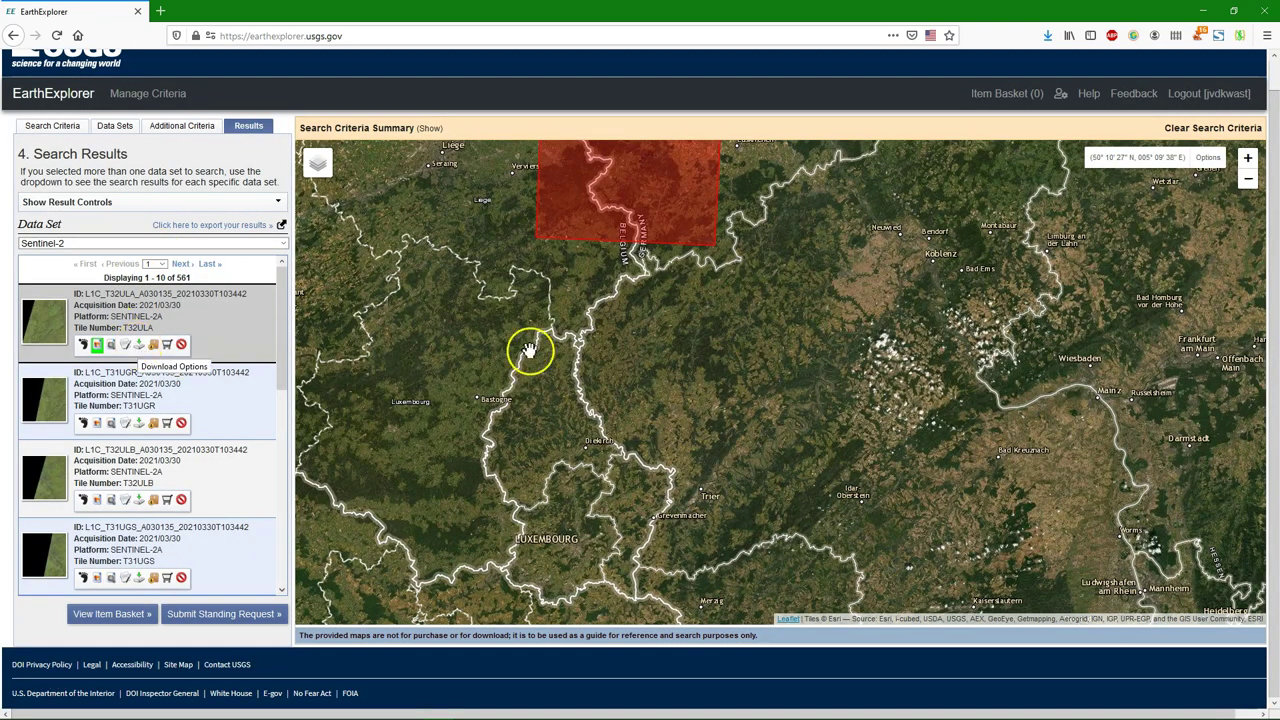
- Check the first result's download options, browse the results list, and switch to QGIS
left_click(139, 344)
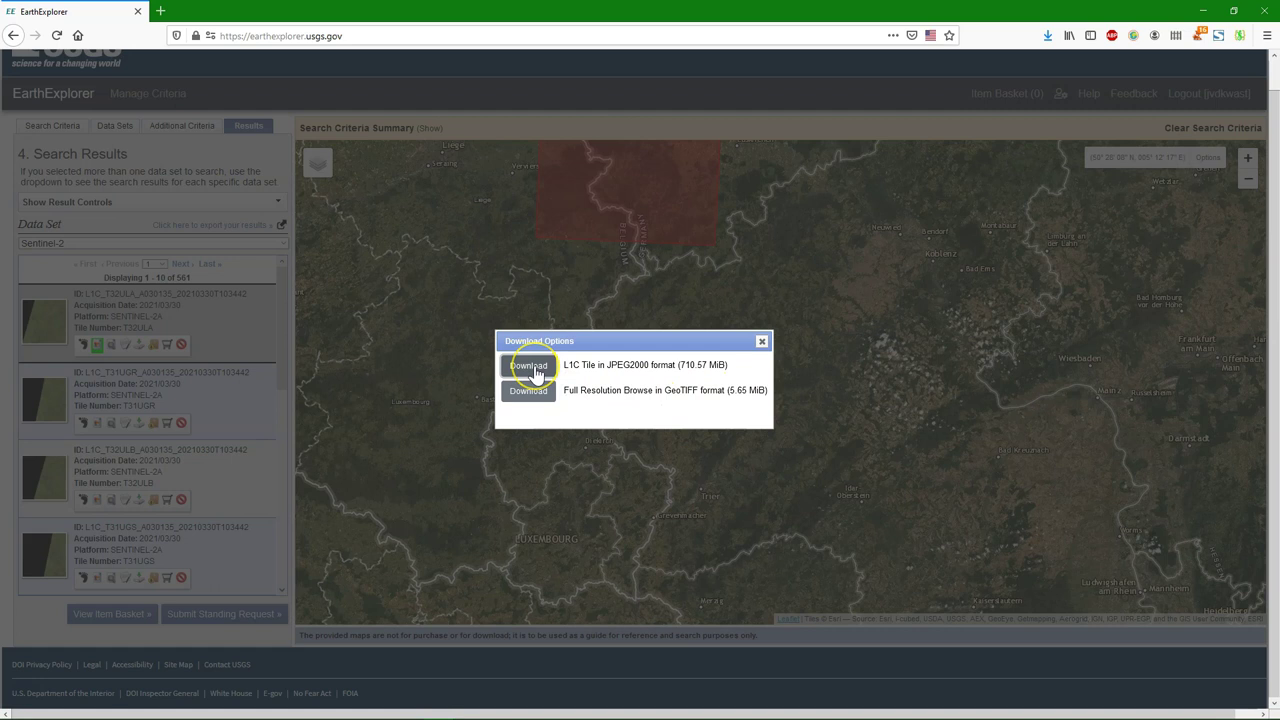
left_click(761, 341)
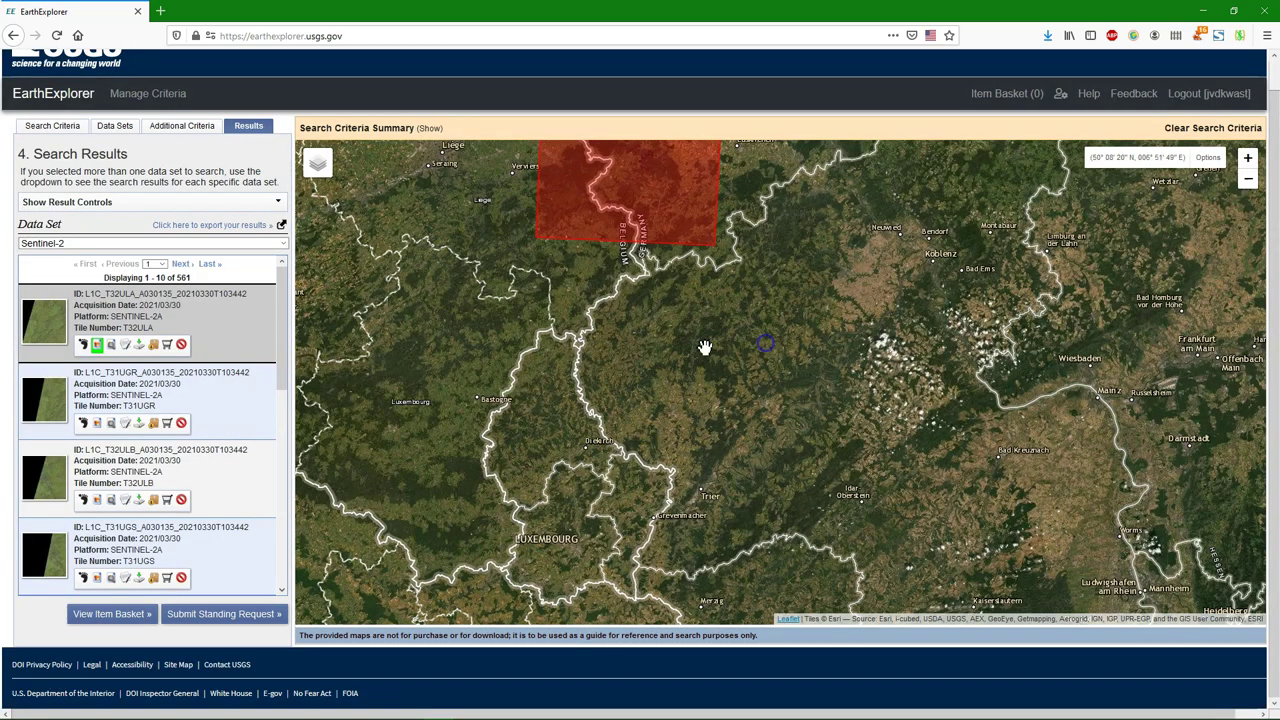
scroll(75, 420, "down", 1)
scroll(60, 460, "down", 8)
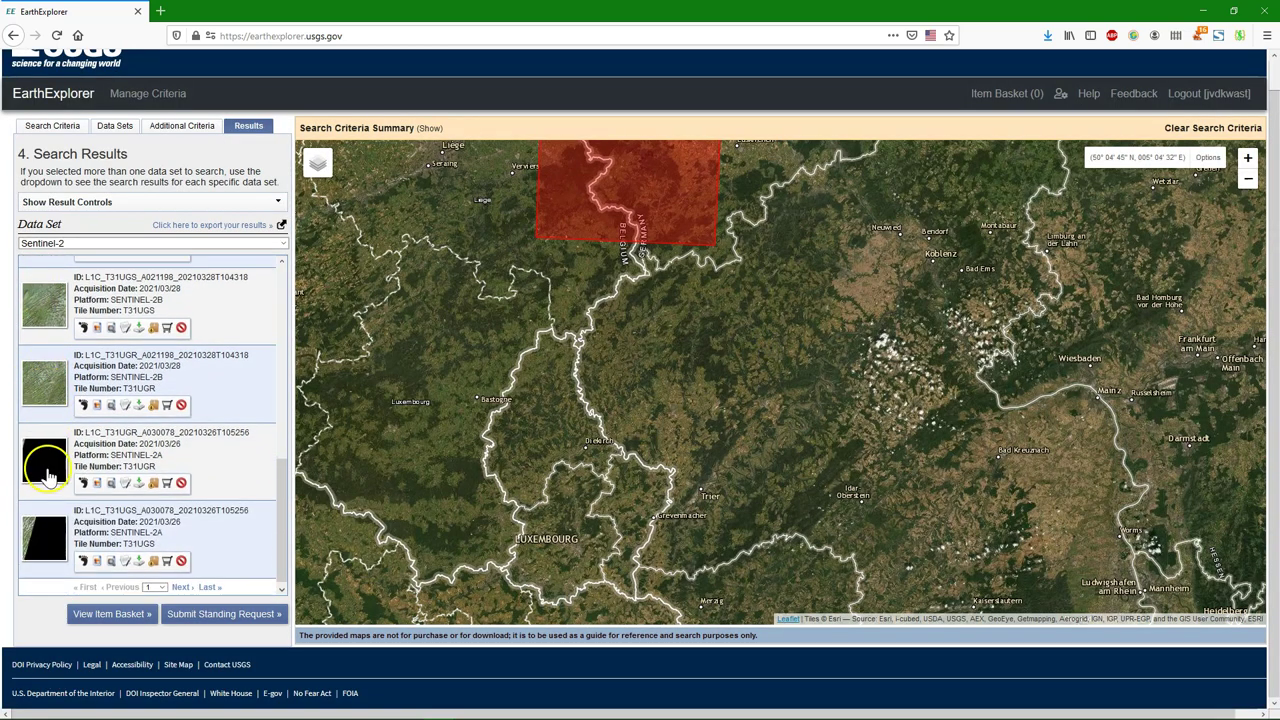
scroll(55, 480, "up", 3)
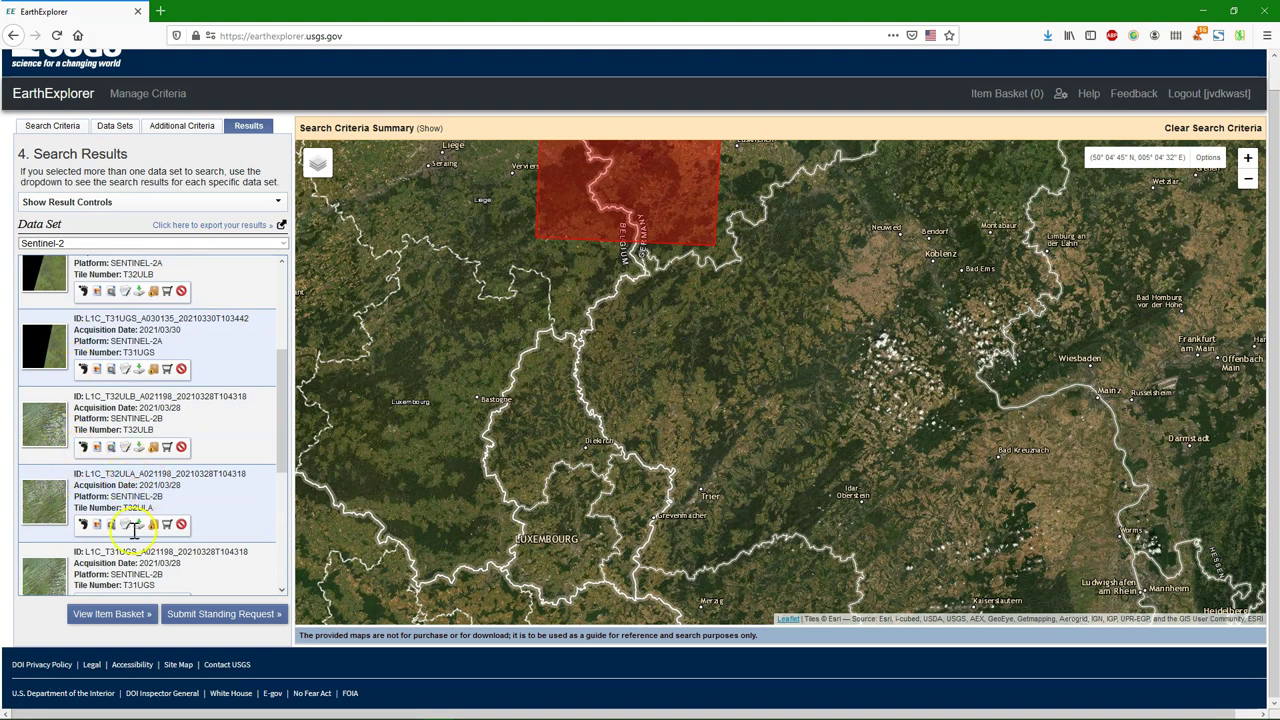
left_click(25, 688)
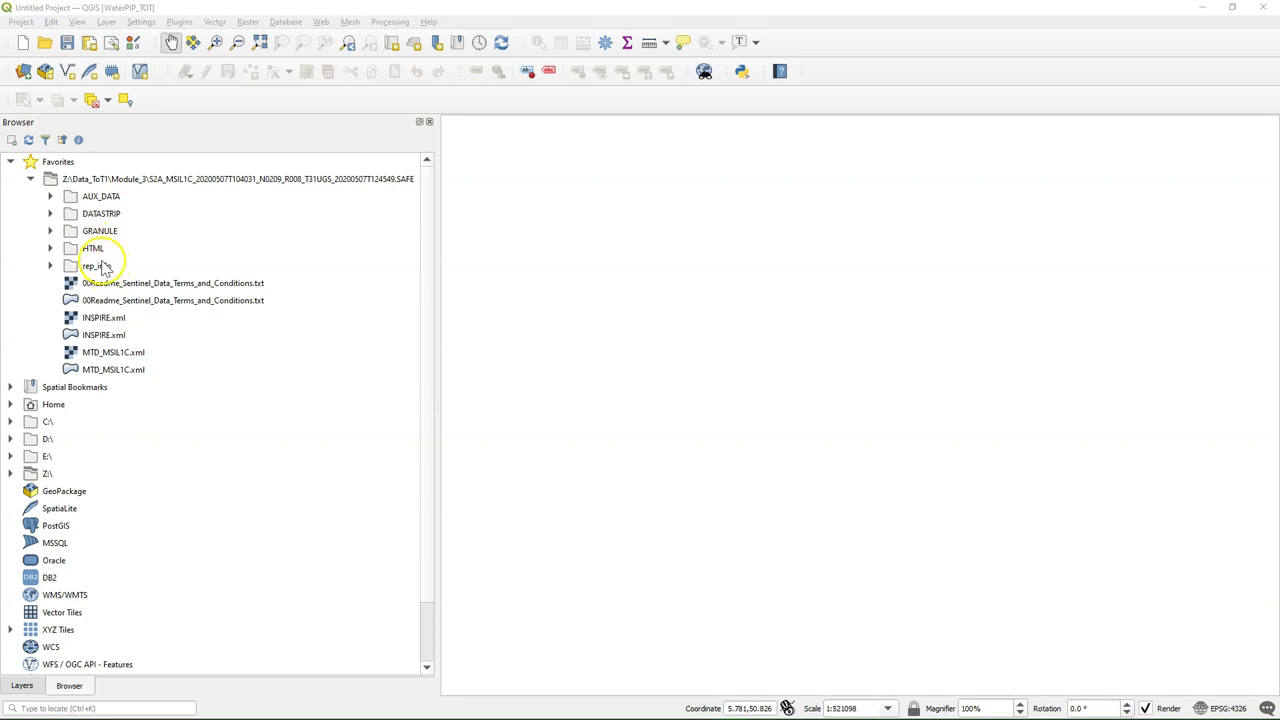
- Expand GRANULE down to IMG_DATA and select the band rasters starting from B01
left_click(50, 231)
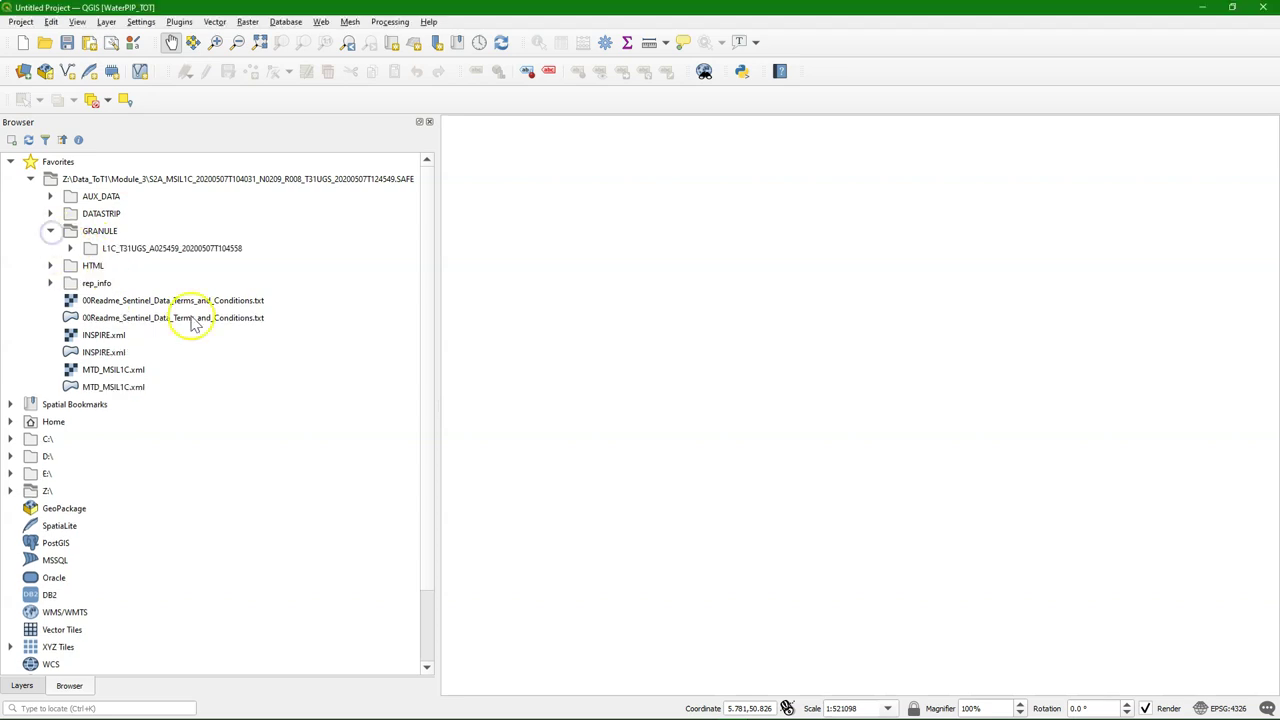
left_click(70, 249)
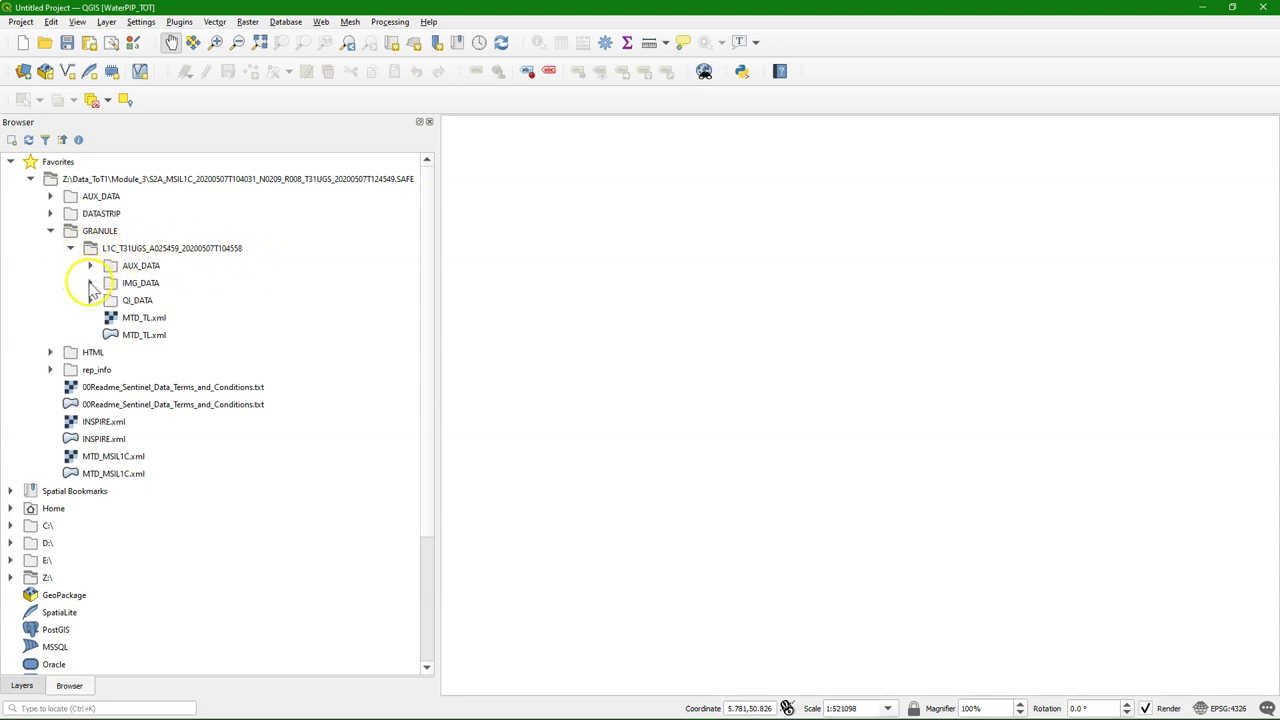
left_click(90, 284)
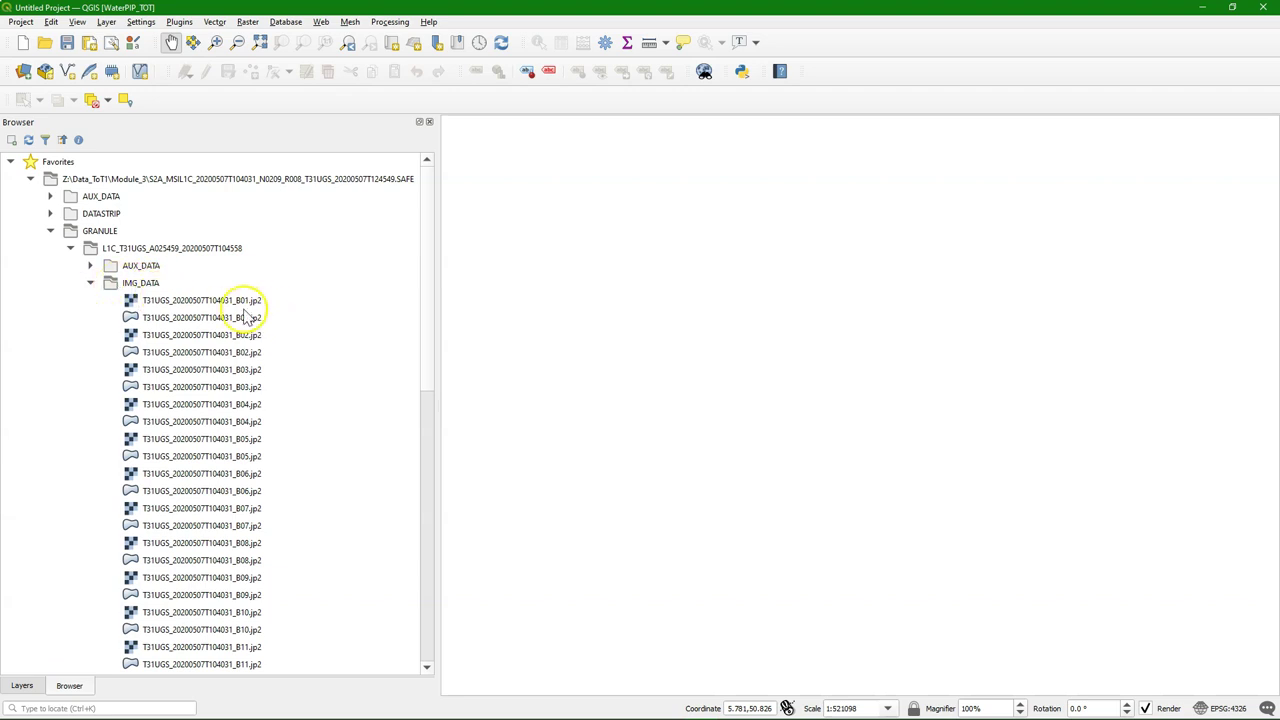
left_click(204, 302)
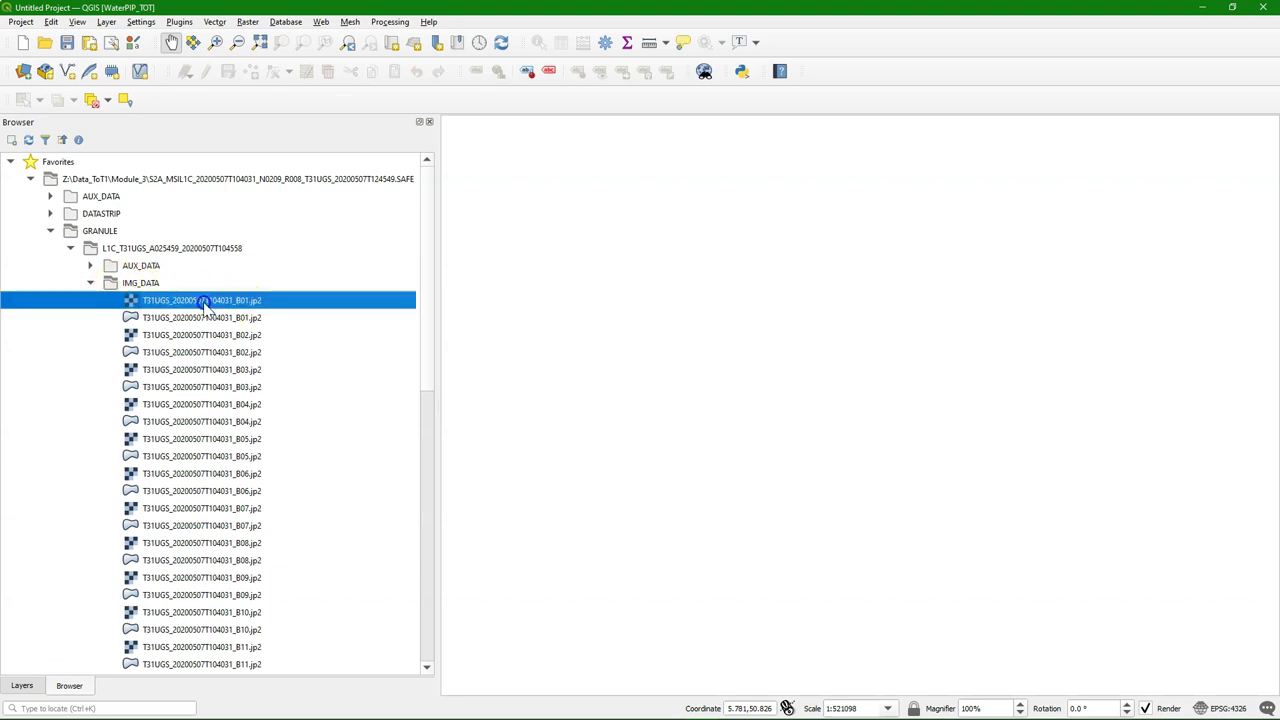
left_click(193, 336, "ctrl")
left_click(157, 370, "ctrl")
left_click(160, 404, "ctrl")
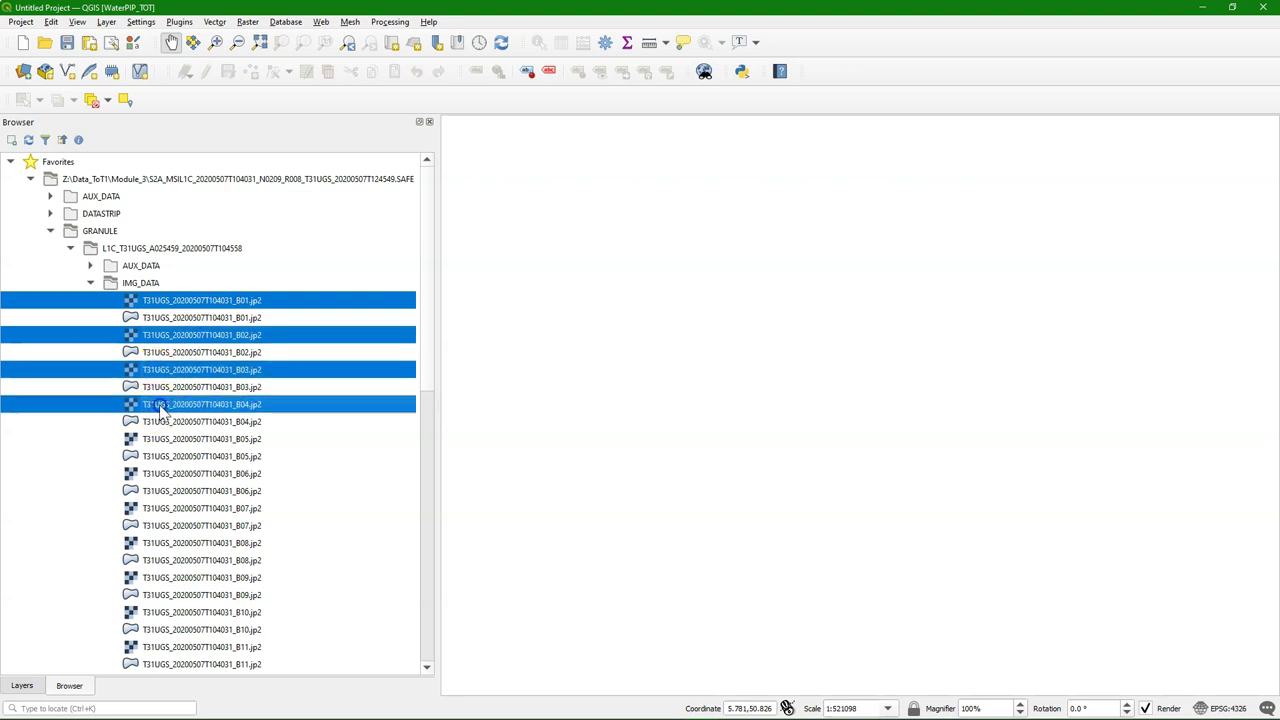
left_click(162, 439, "ctrl")
left_click(164, 474, "ctrl")
left_click(170, 508, "ctrl")
- Select the remaining band rasters through B8A and drag them onto the map canvas
scroll(170, 508, "down", 3)
left_click(163, 387, "ctrl")
left_click(163, 421, "ctrl")
left_click(165, 456, "ctrl")
left_click(165, 490, "ctrl")
left_click(165, 525, "ctrl")
left_click(165, 560, "ctrl")
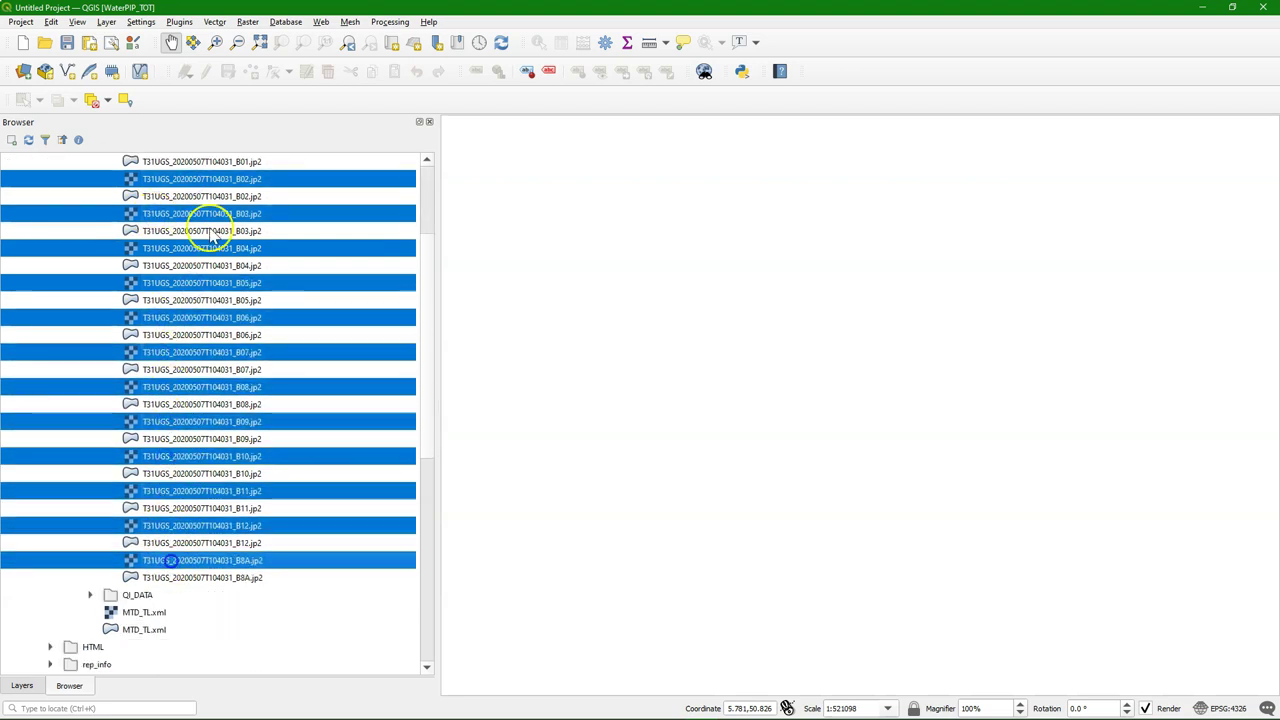
left_click_drag(209, 226, 549, 283)
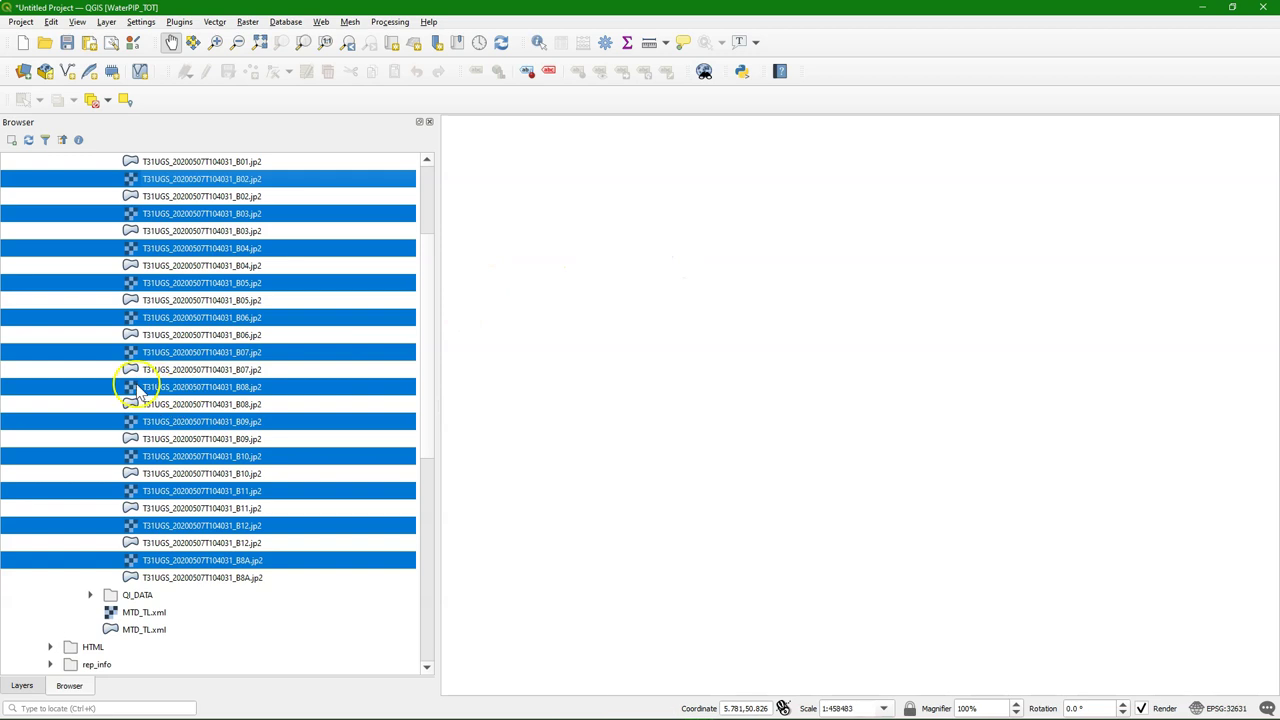
- Show the Layers panel and review the B01 layer's information in its properties
left_click(21, 686)
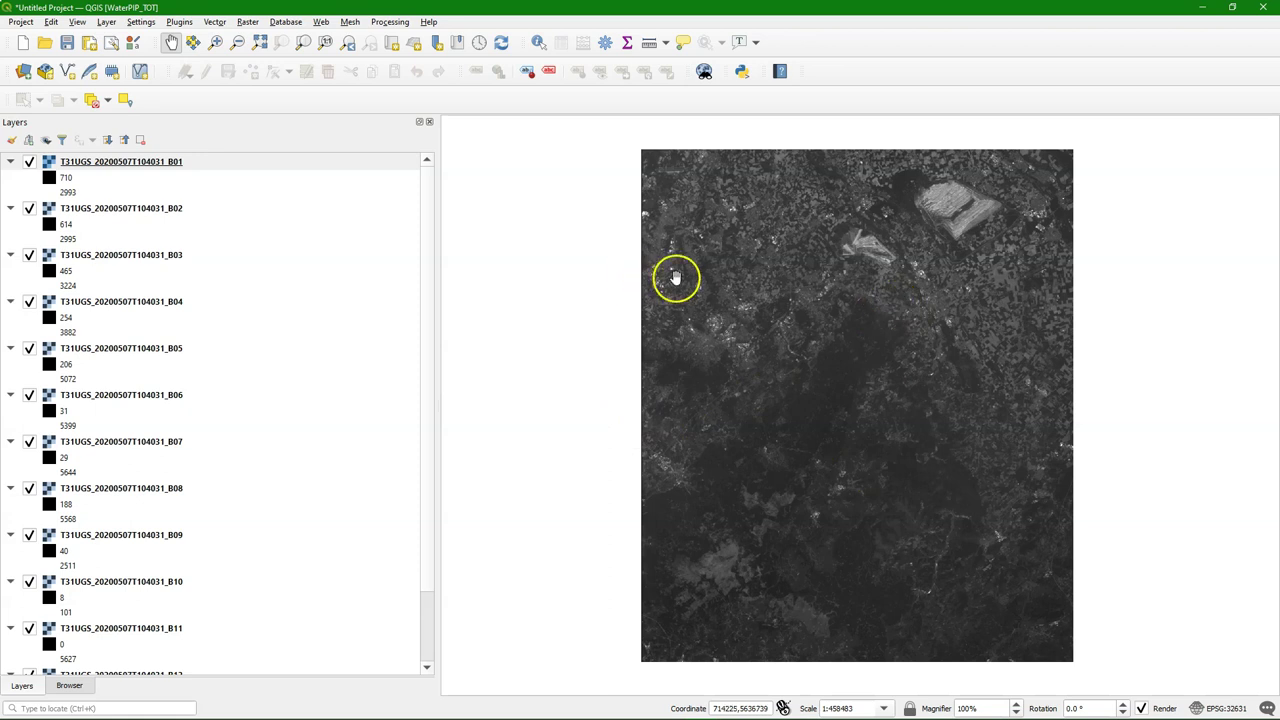
right_click(161, 164)
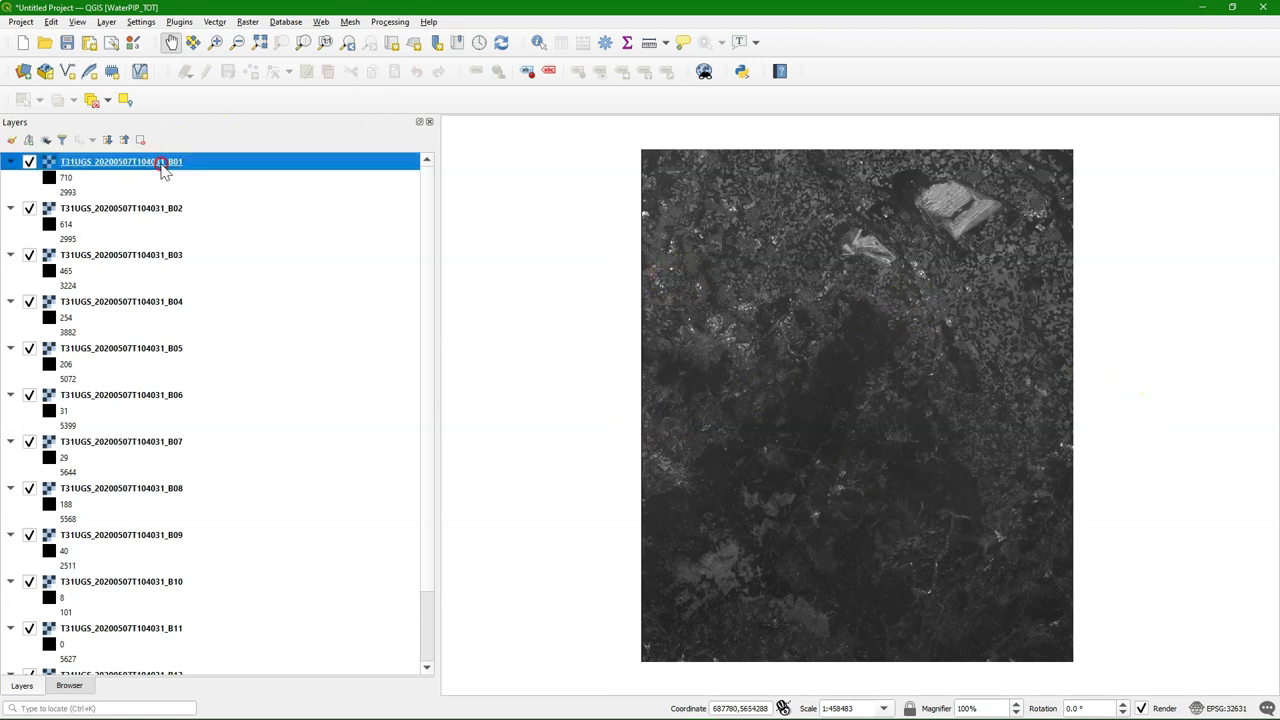
left_click(226, 416)
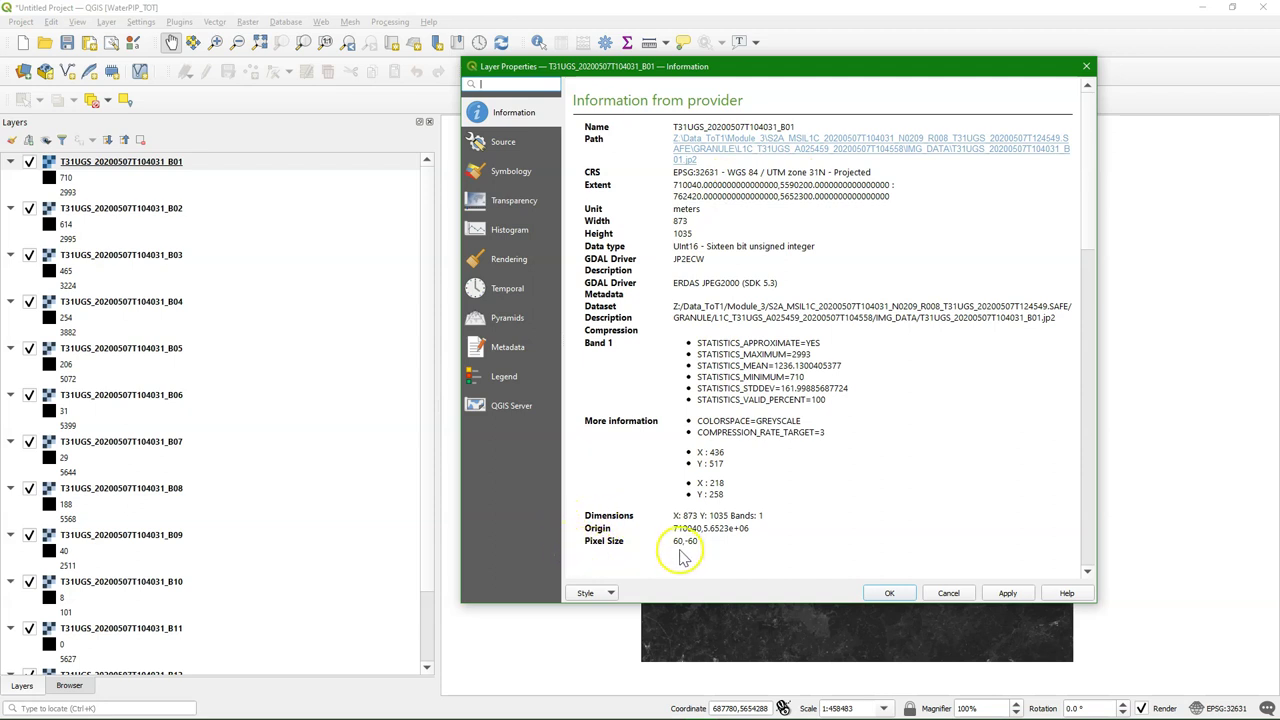
left_click(950, 598)
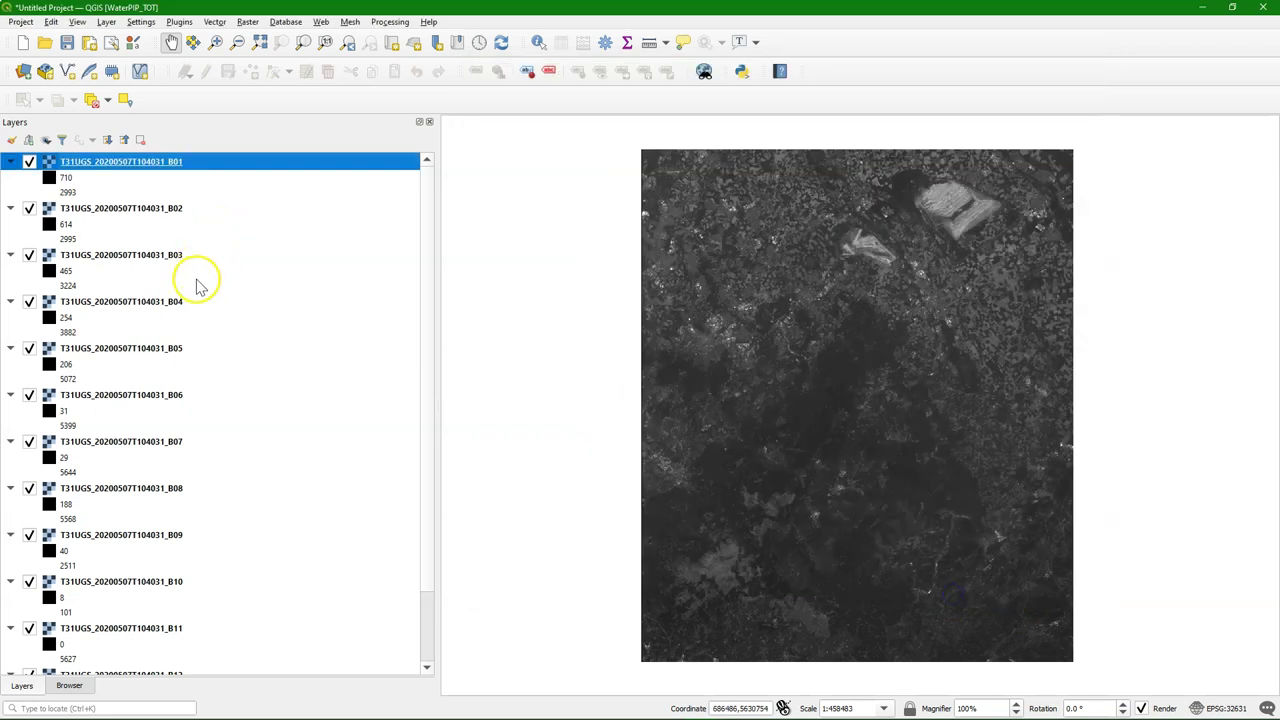
- Check the B04 layer's 10 m pixel size in its properties, then select B01
right_click(163, 303)
left_click(238, 577)
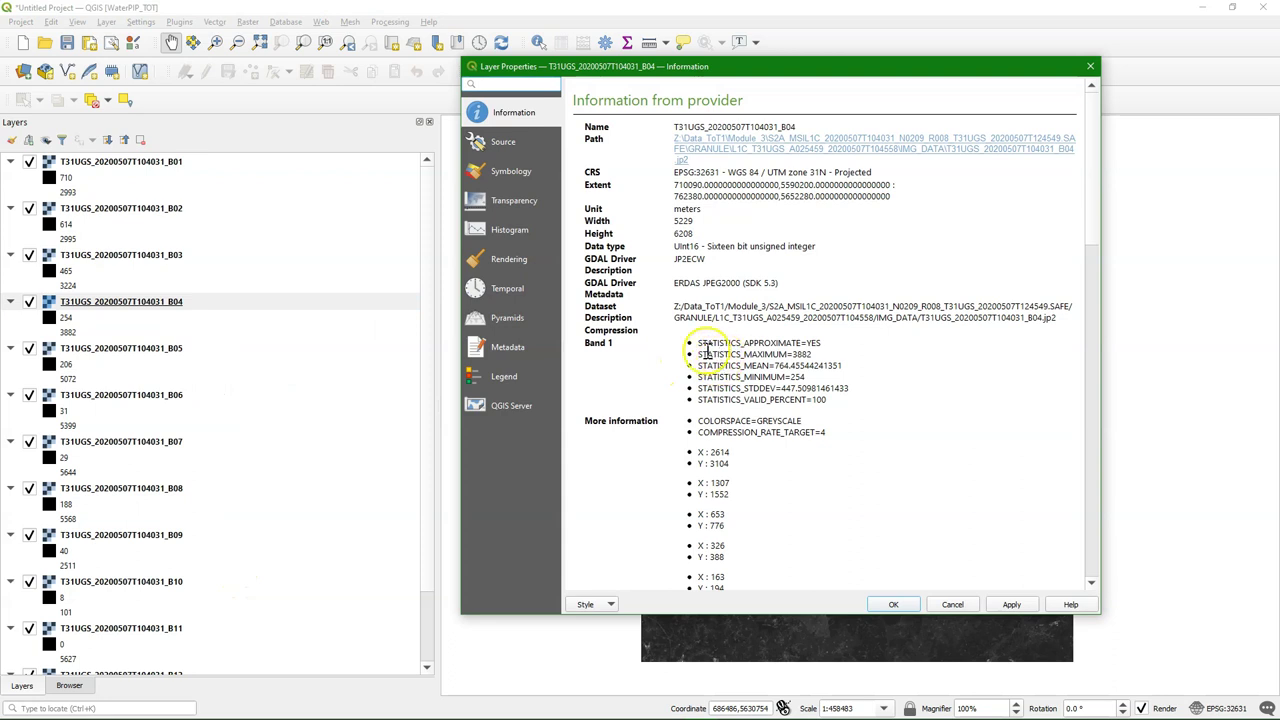
scroll(700, 360, "down", 3)
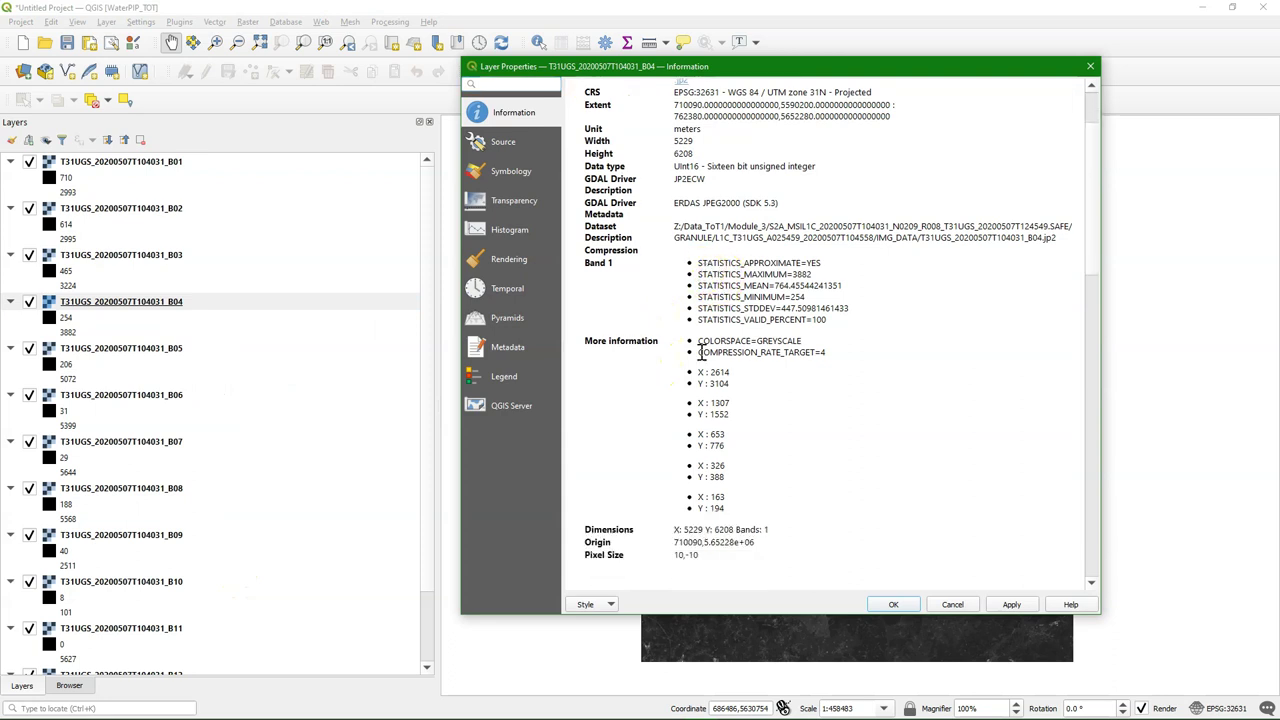
left_click(953, 605)
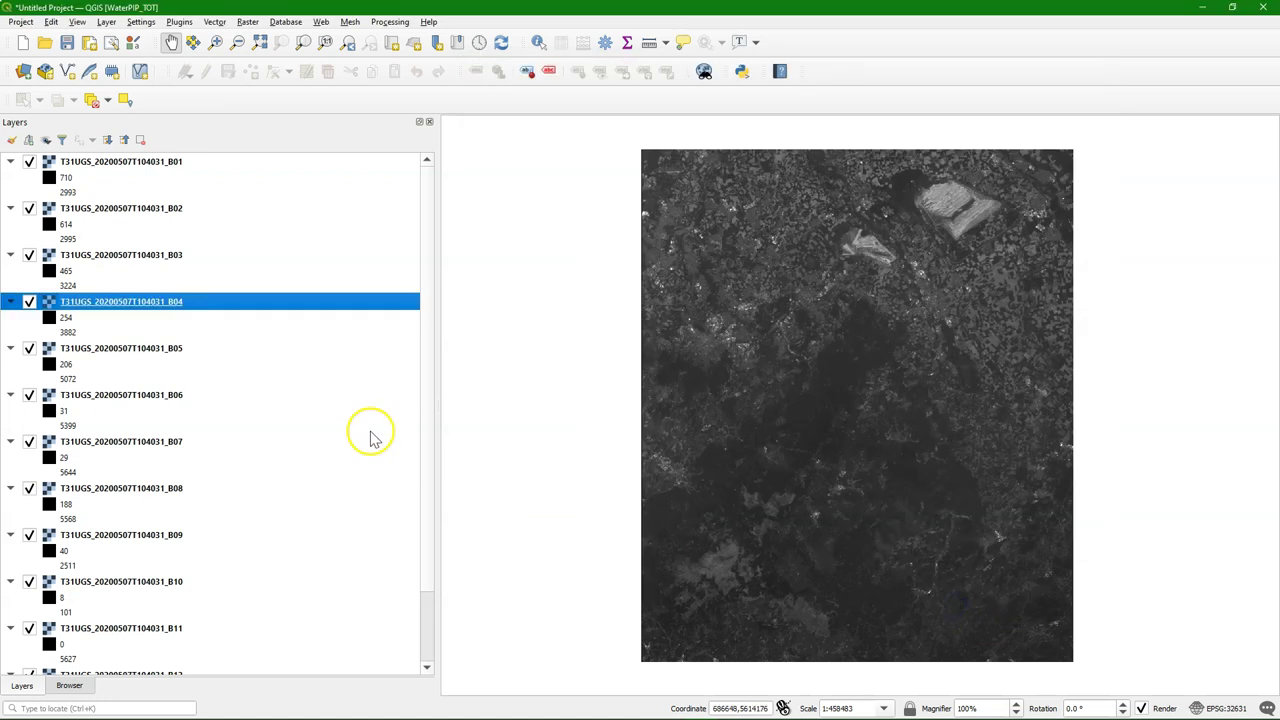
left_click(145, 162)
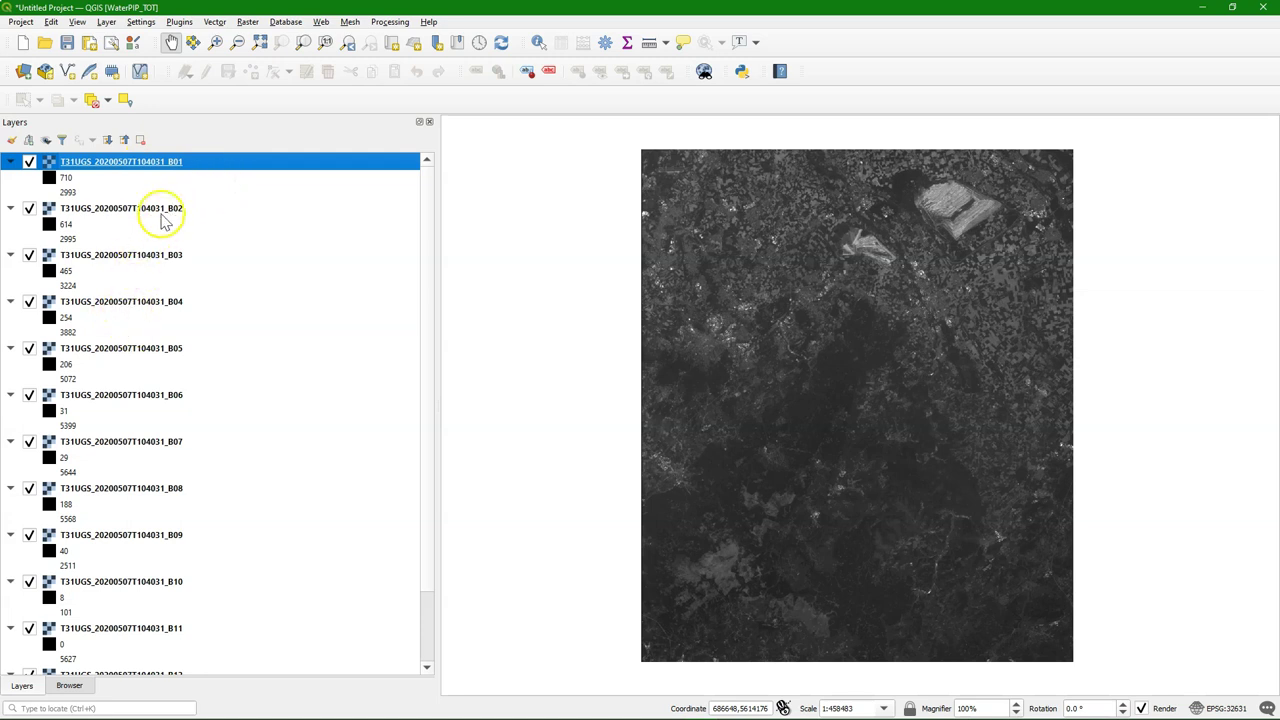
- Remove the B8A band layer from the project
scroll(162, 250, "down", 2)
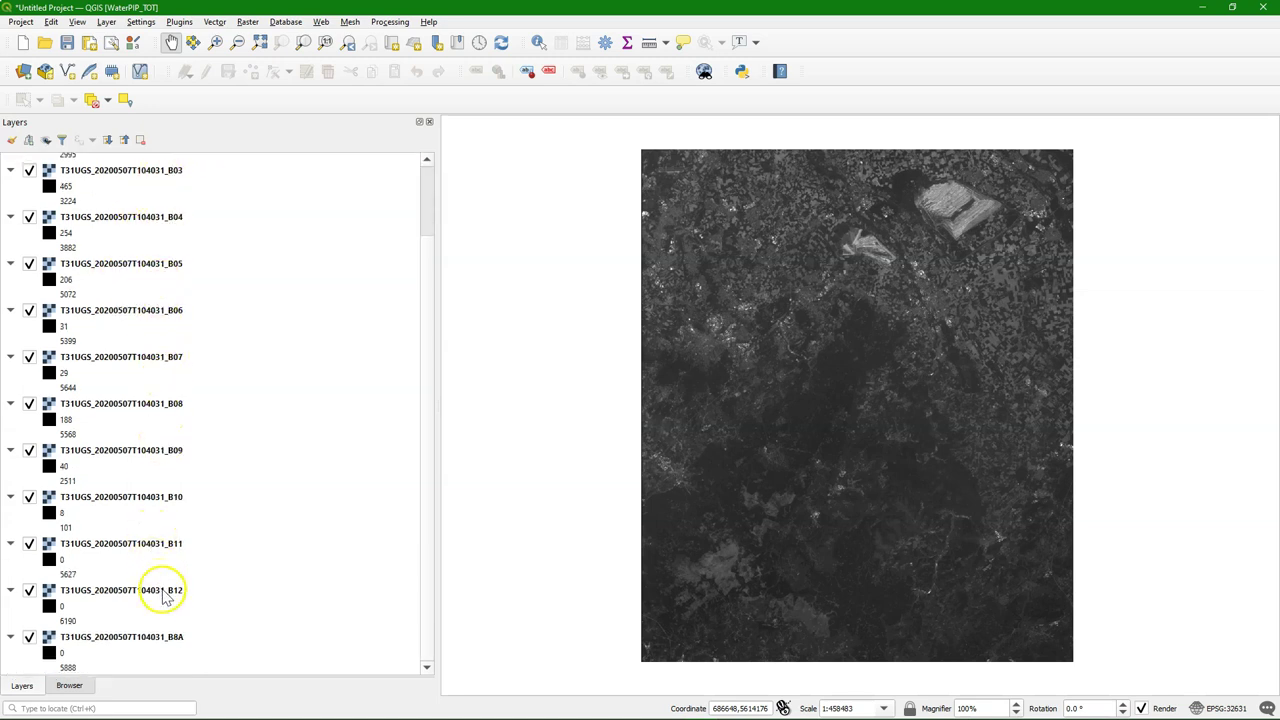
left_click(125, 637)
right_click(150, 644)
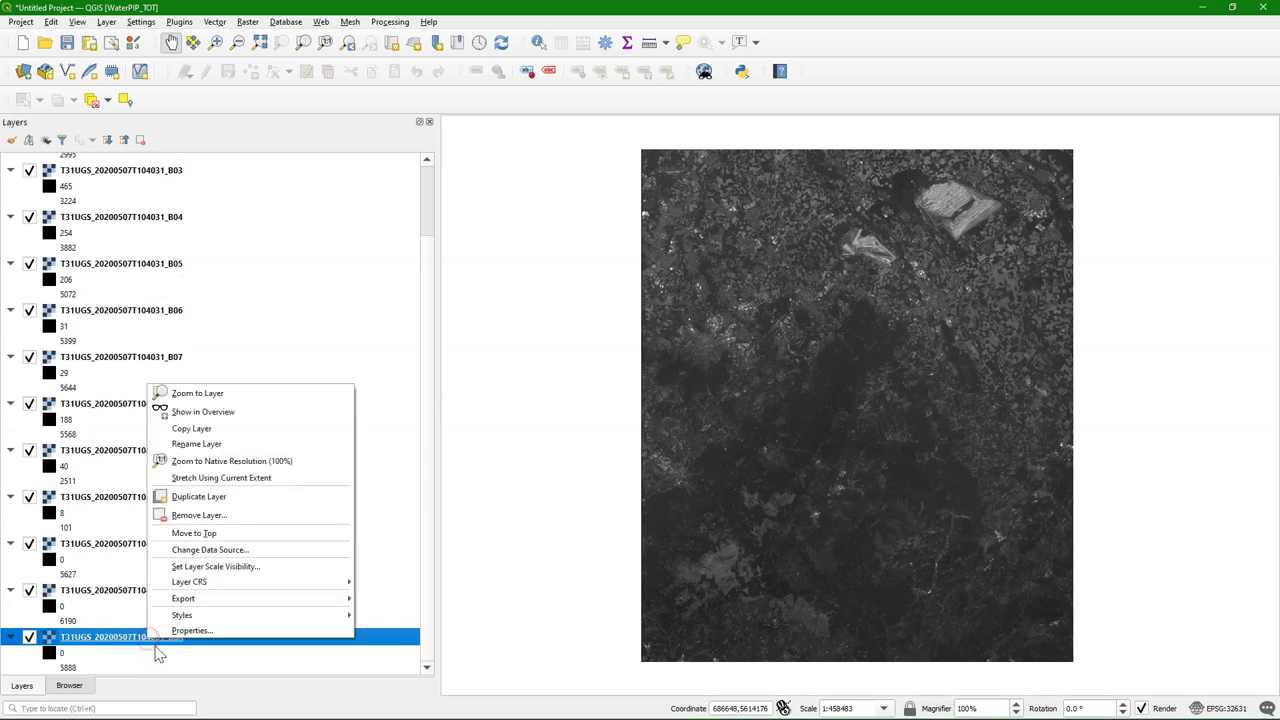
left_click(205, 515)
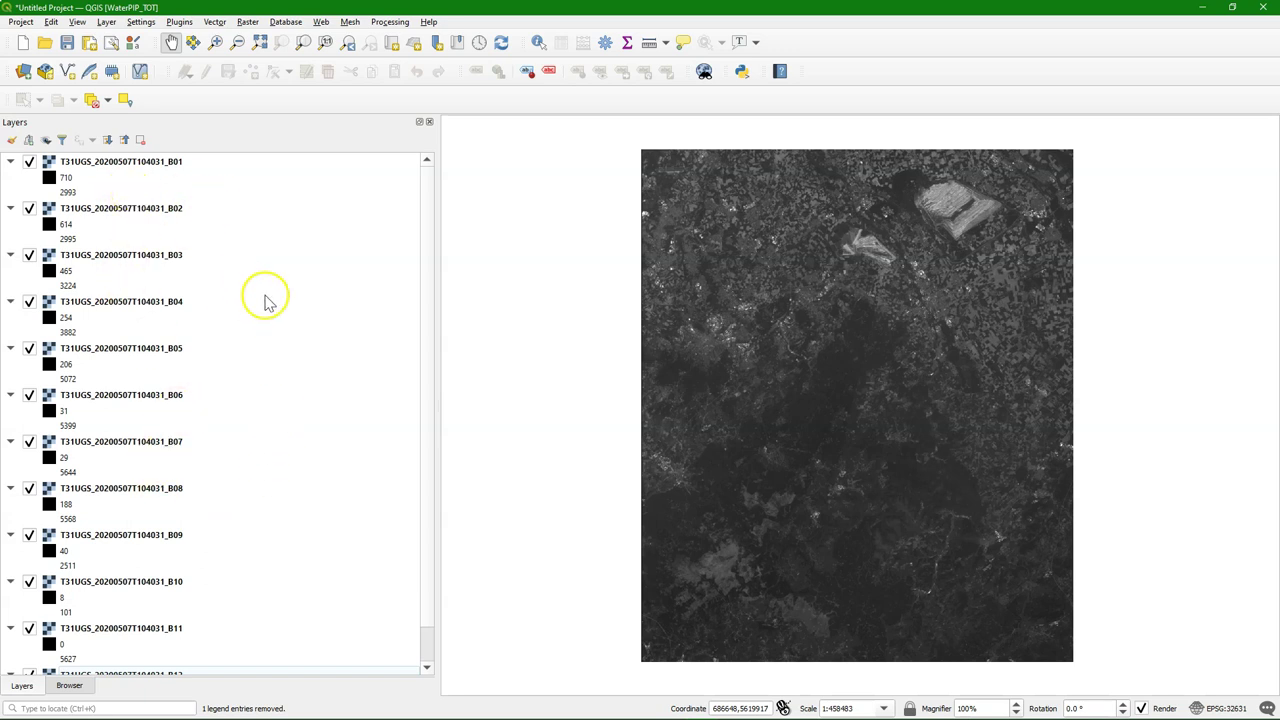
- Open Build Virtual Raster from the Raster > Miscellaneous menu
left_click(245, 22)
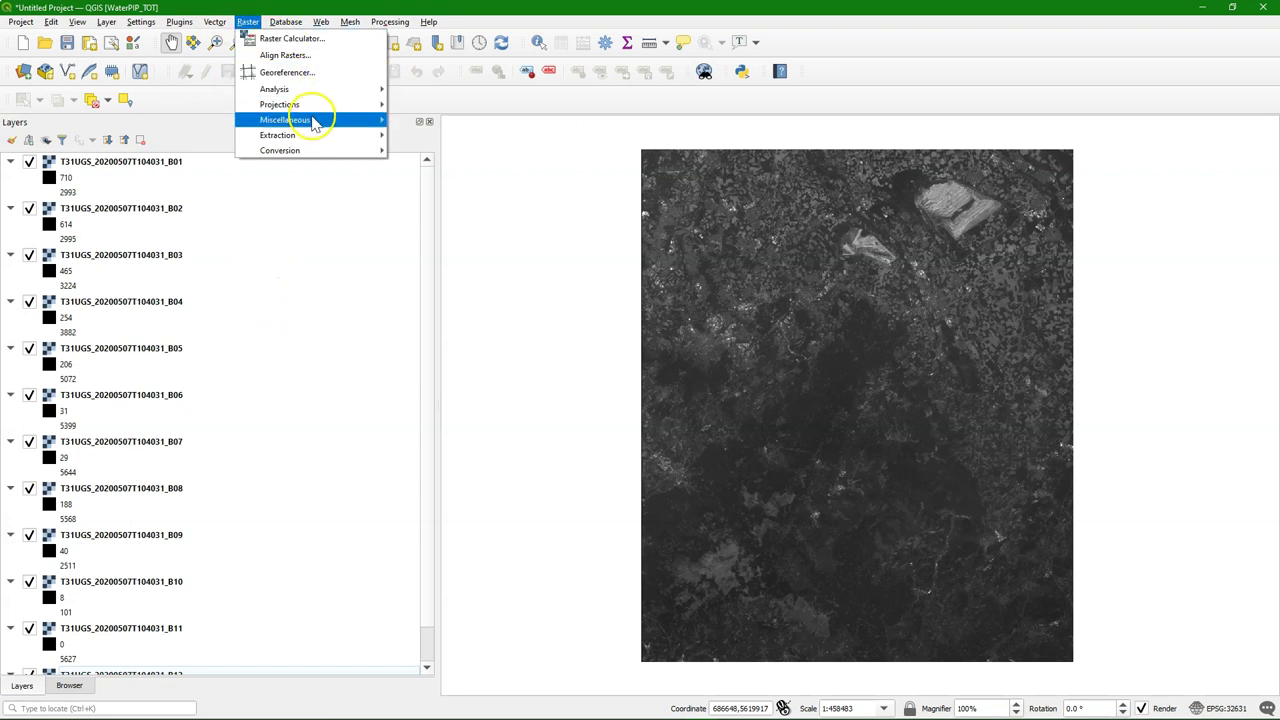
mouse_move(317, 117)
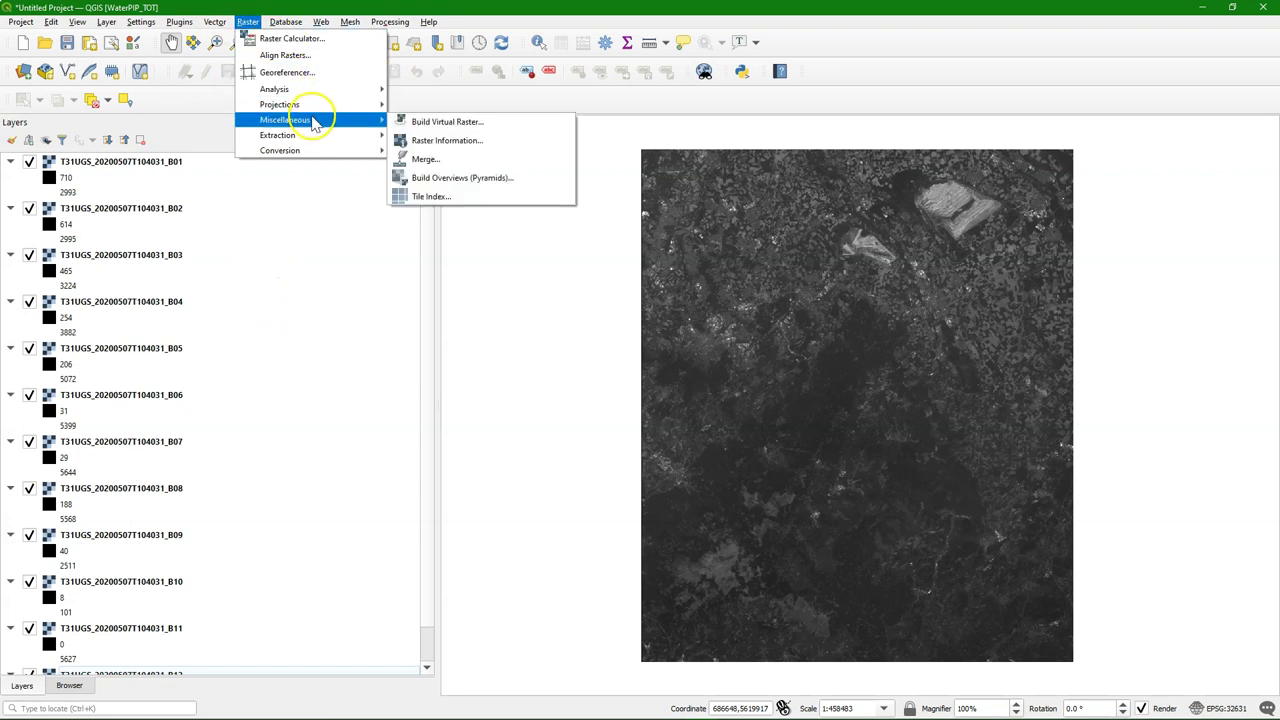
left_click(500, 124)
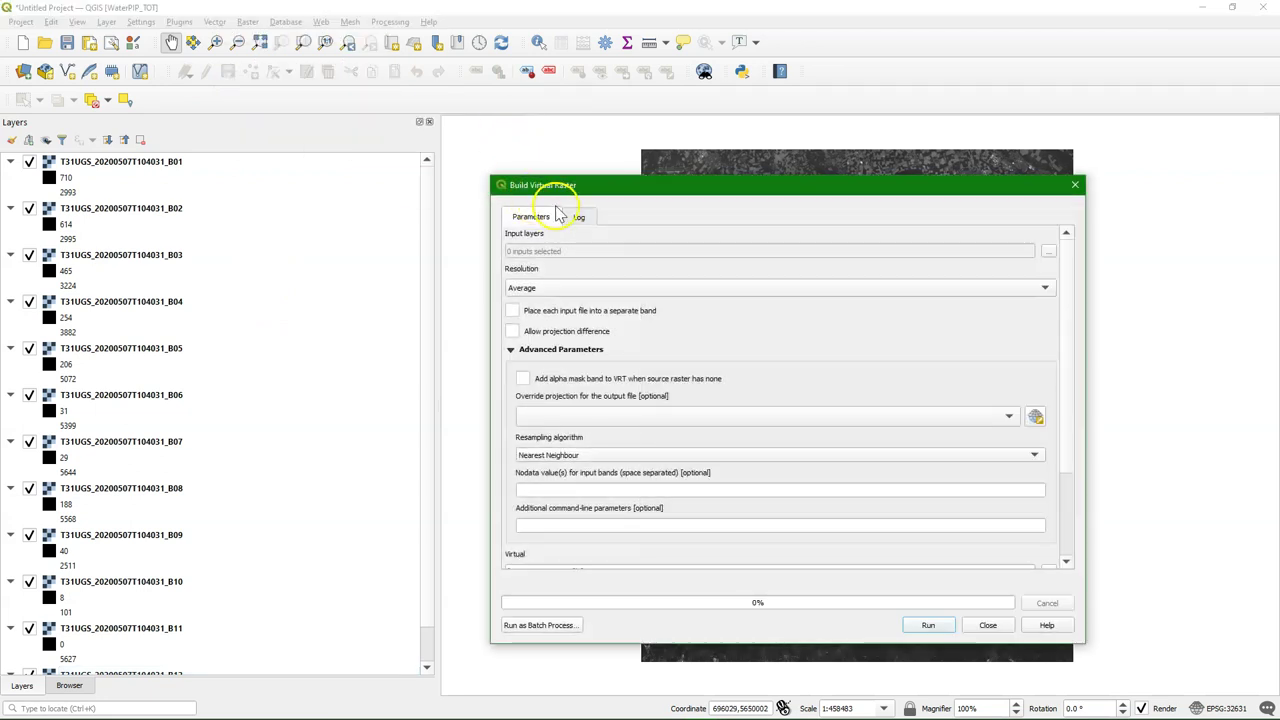
- Choose all 12 band layers as inputs and set the resolution to Highest
left_click(1048, 251)
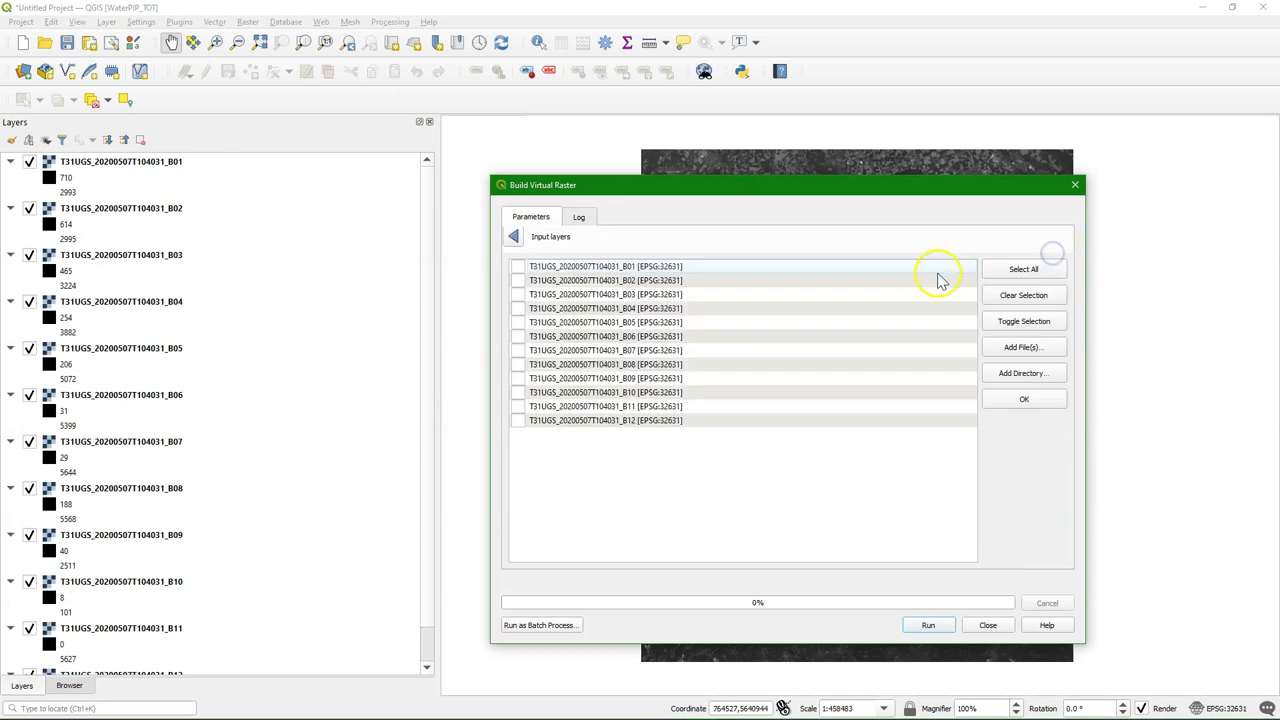
left_click(1024, 270)
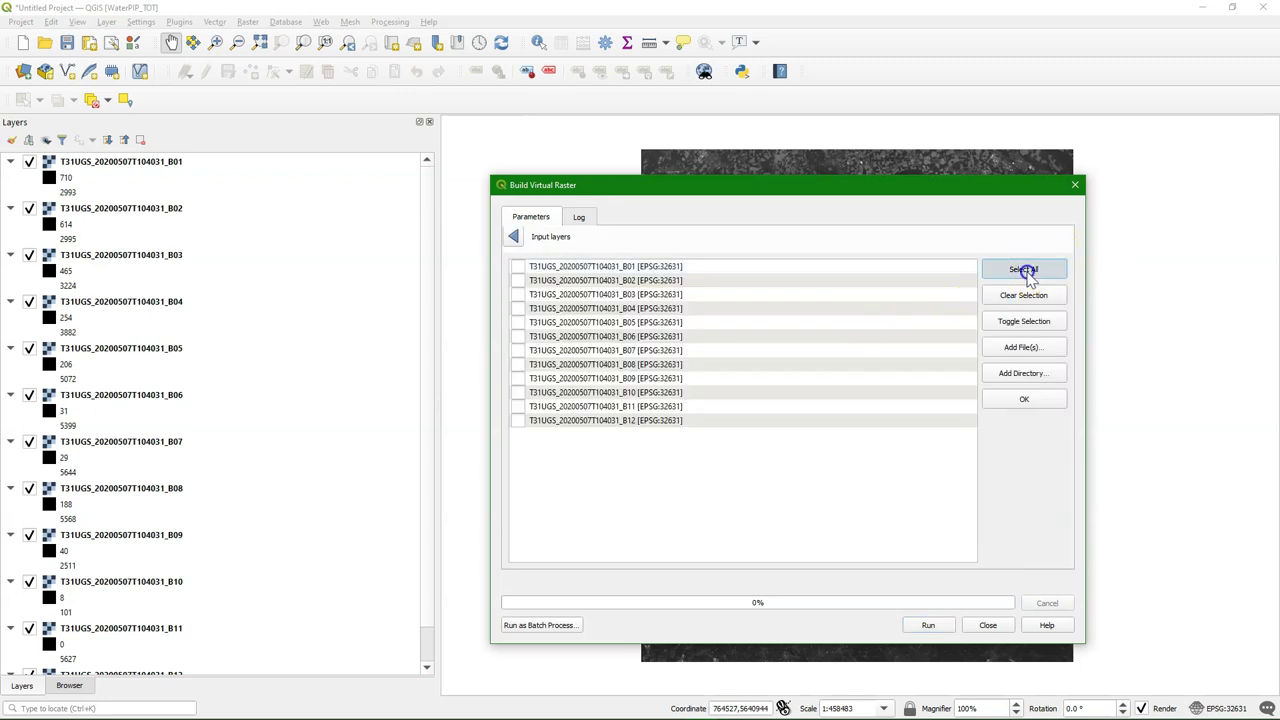
left_click(1030, 401)
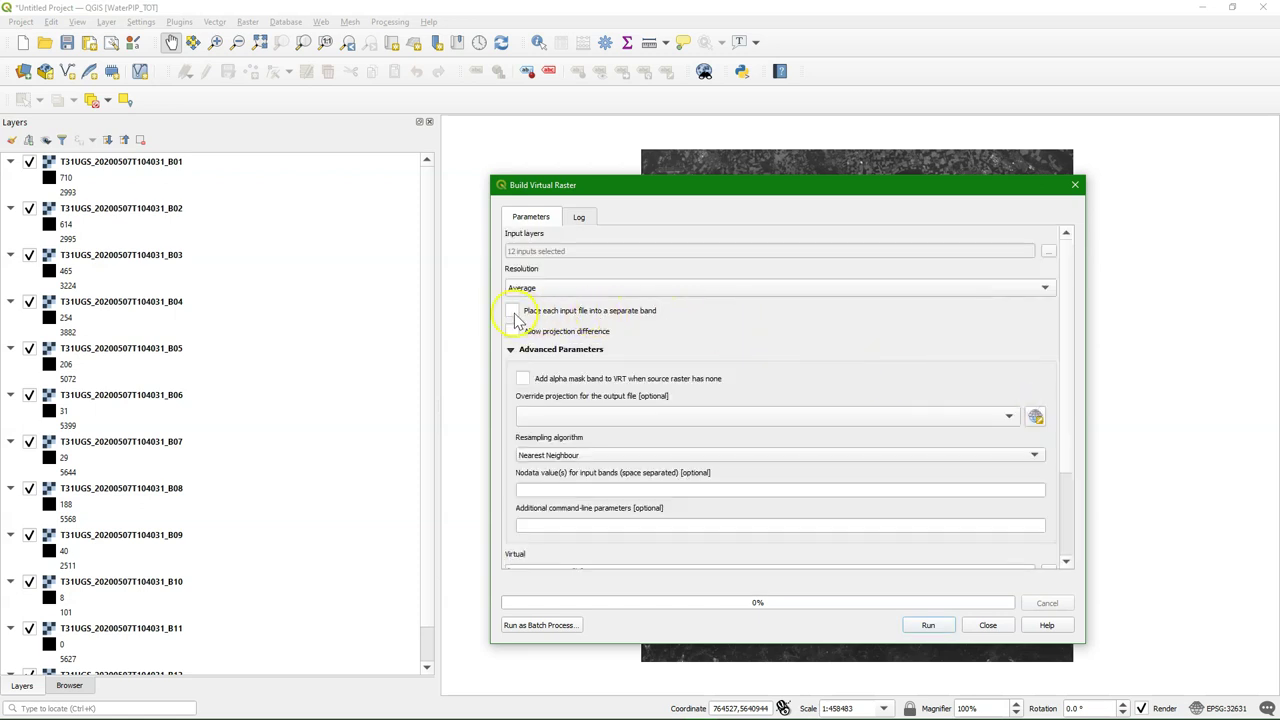
left_click(516, 288)
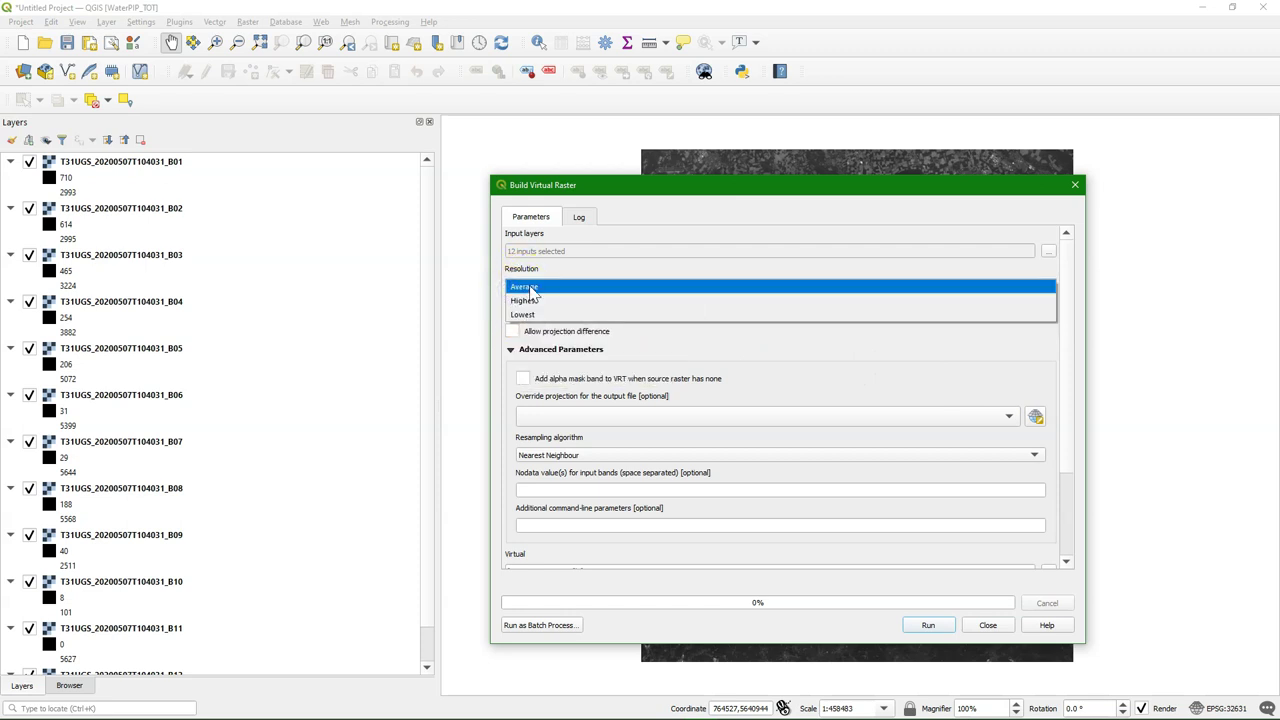
left_click(528, 303)
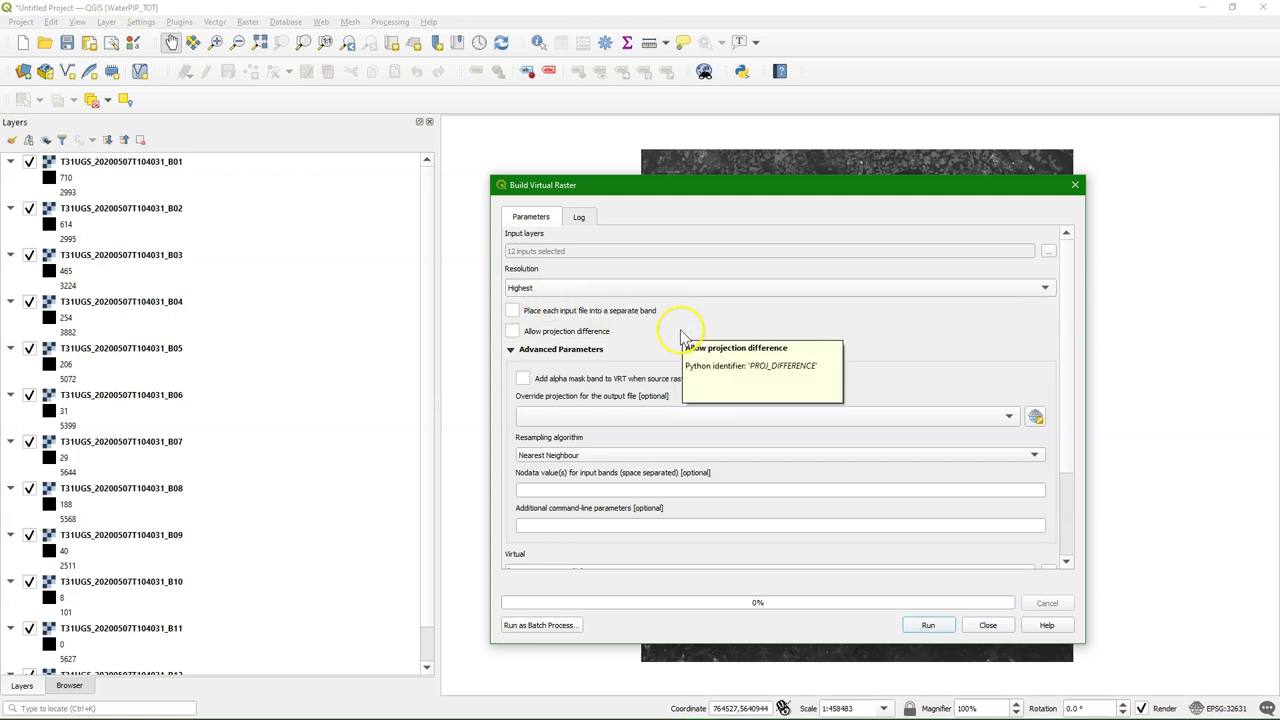
- Enable 'Place each input file into a separate band' and scroll to the output settings
left_click(513, 311)
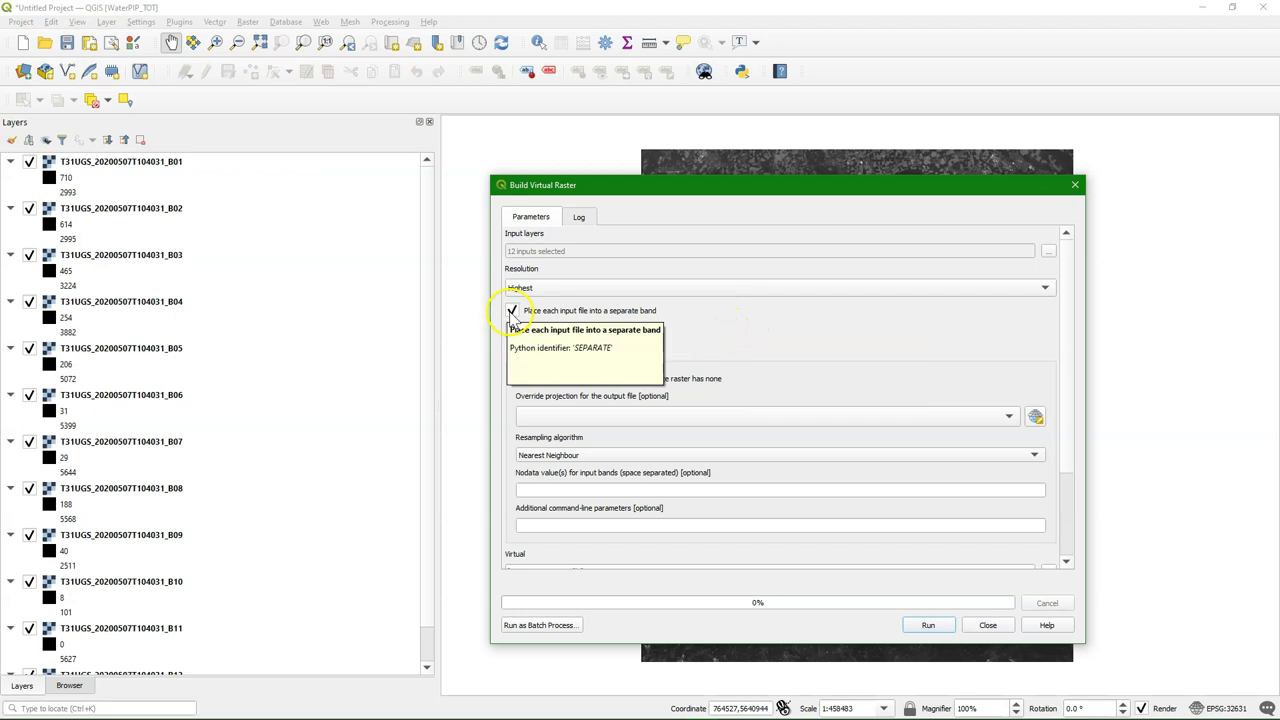
left_click(512, 313)
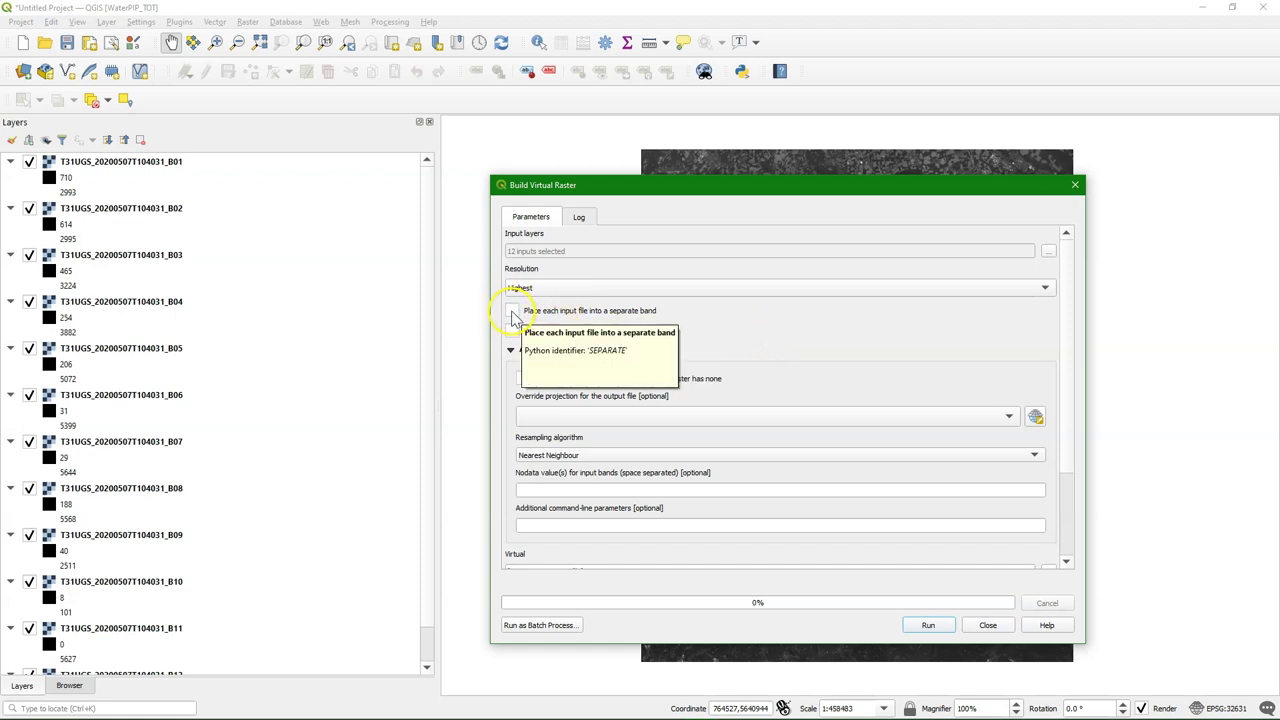
left_click(512, 313)
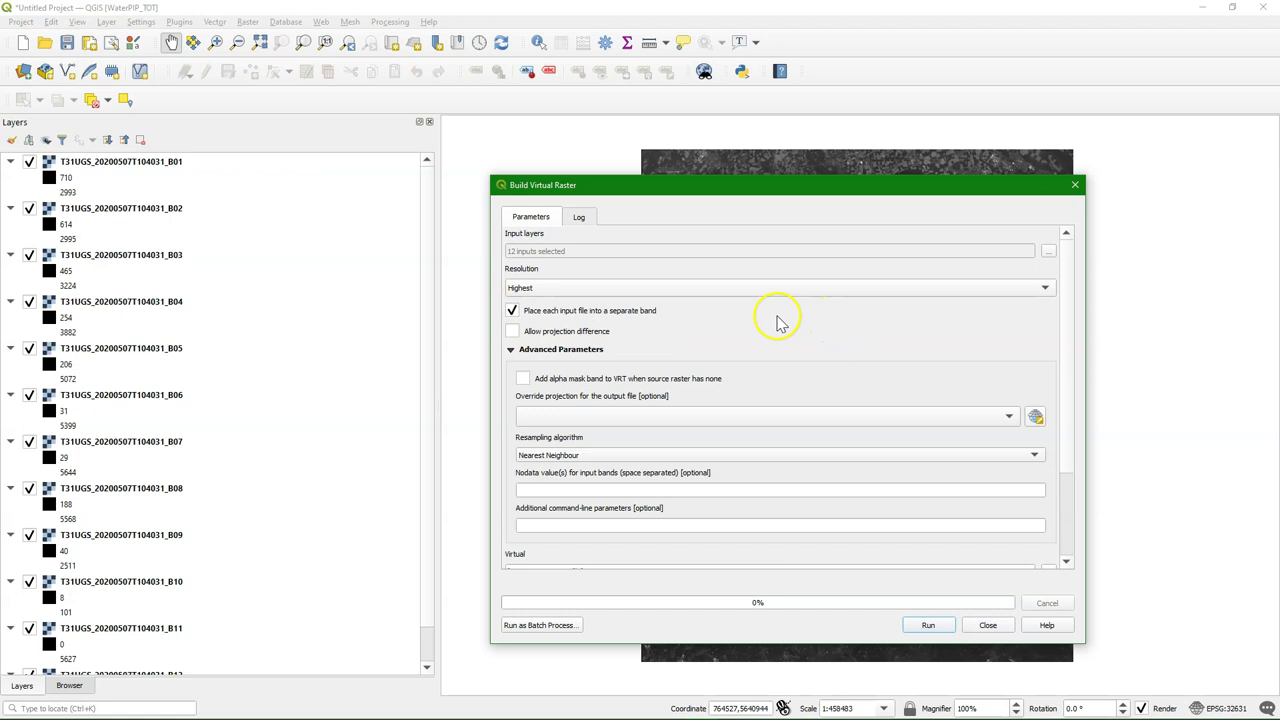
left_click(1071, 333)
left_click_drag(1071, 333, 1067, 433)
left_click(1051, 451)
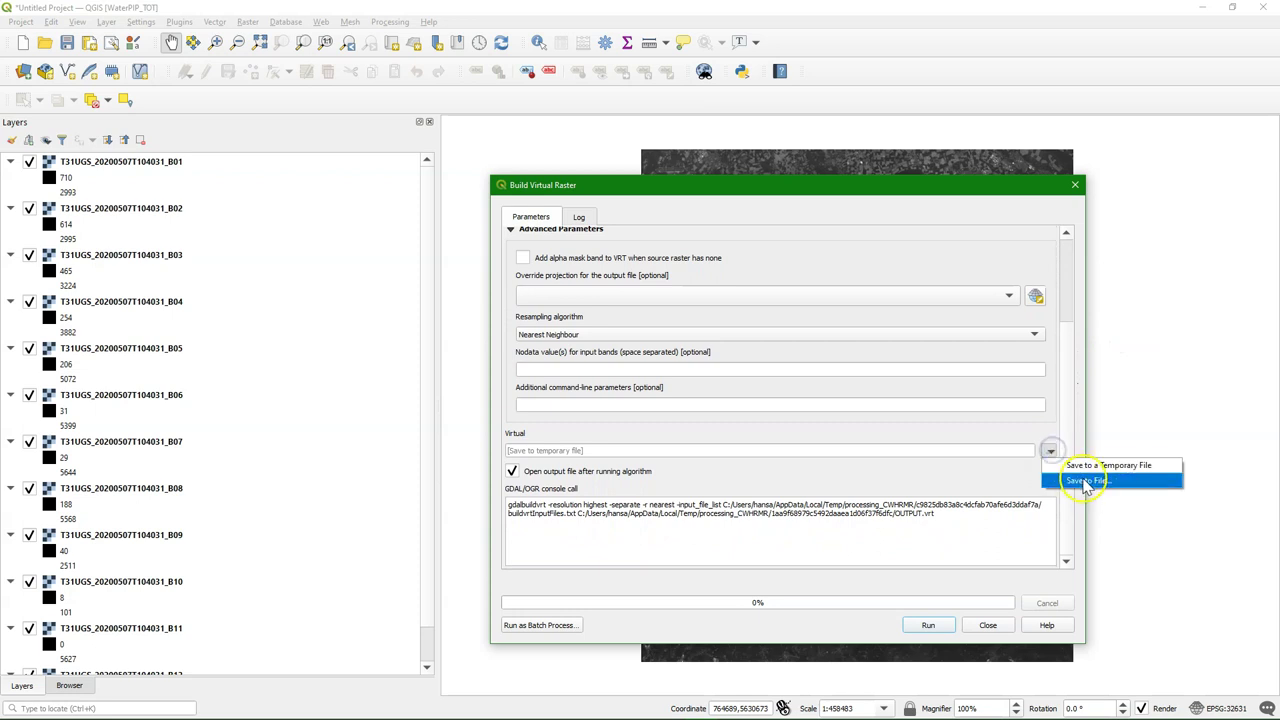
- Save the virtual raster as Sentinel2.vrt in Module_3 and run the build
left_click(1086, 484)
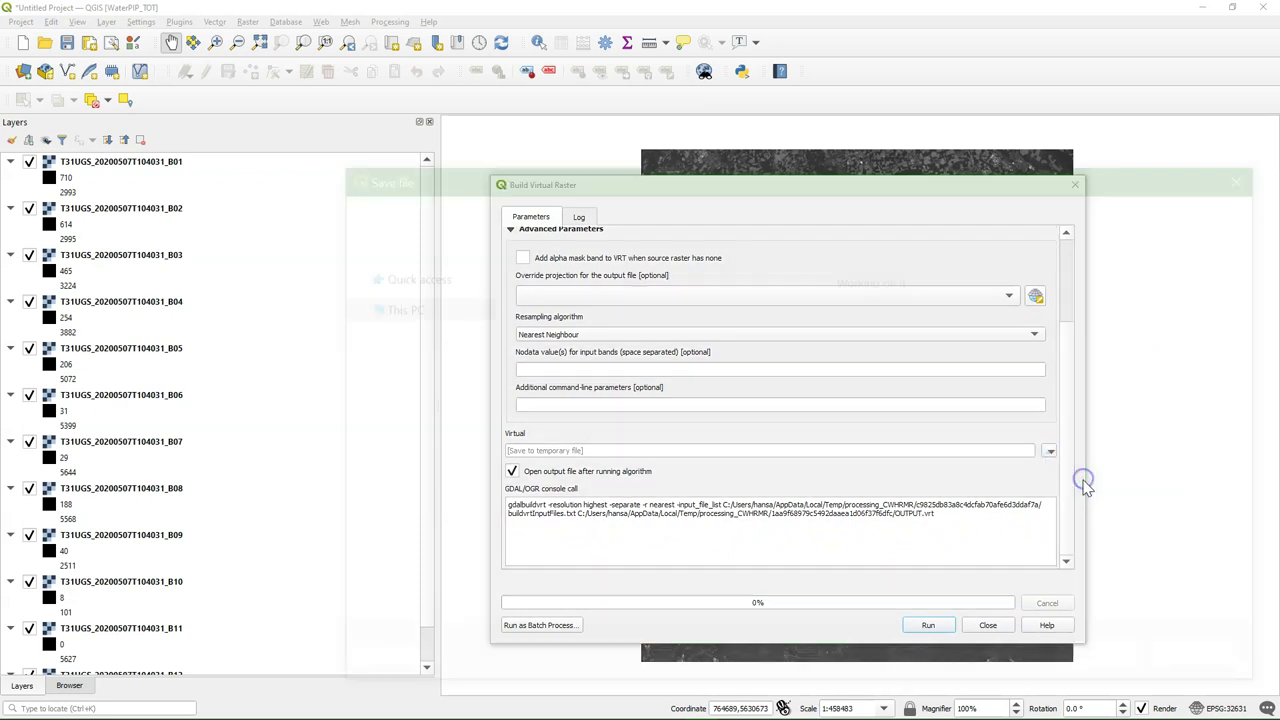
left_click(550, 588)
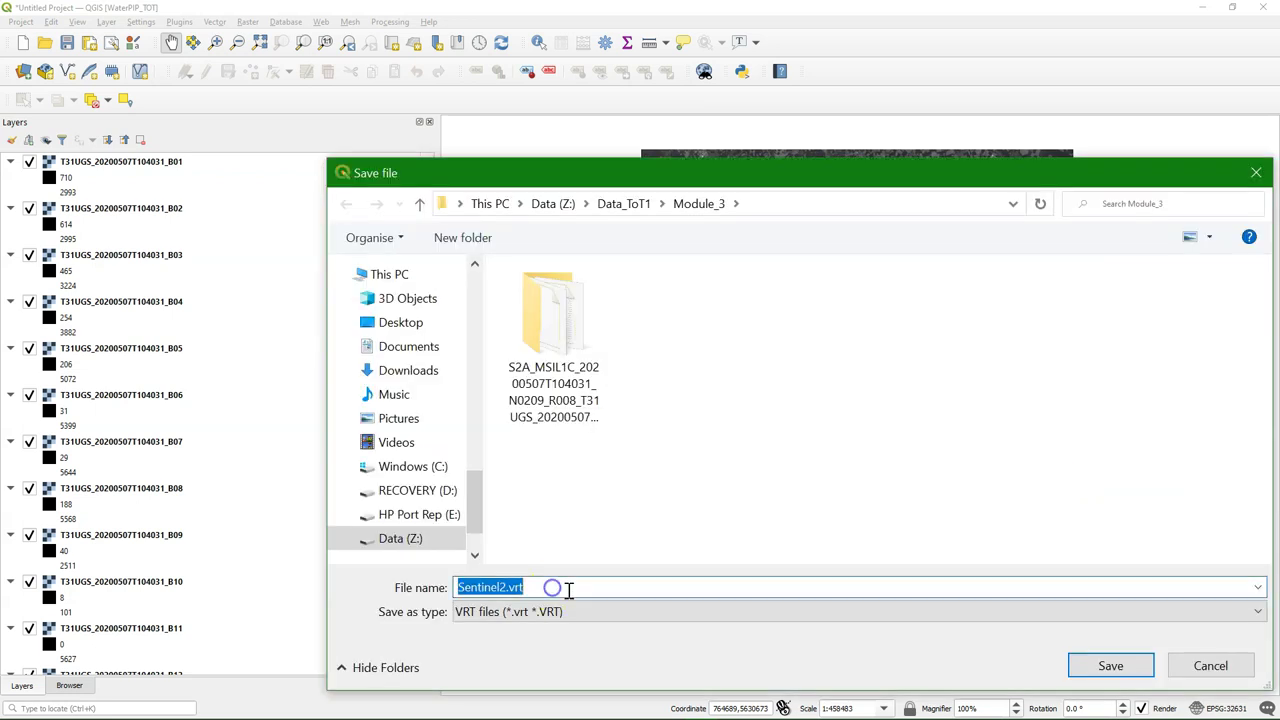
left_click(580, 590)
left_click(1108, 665)
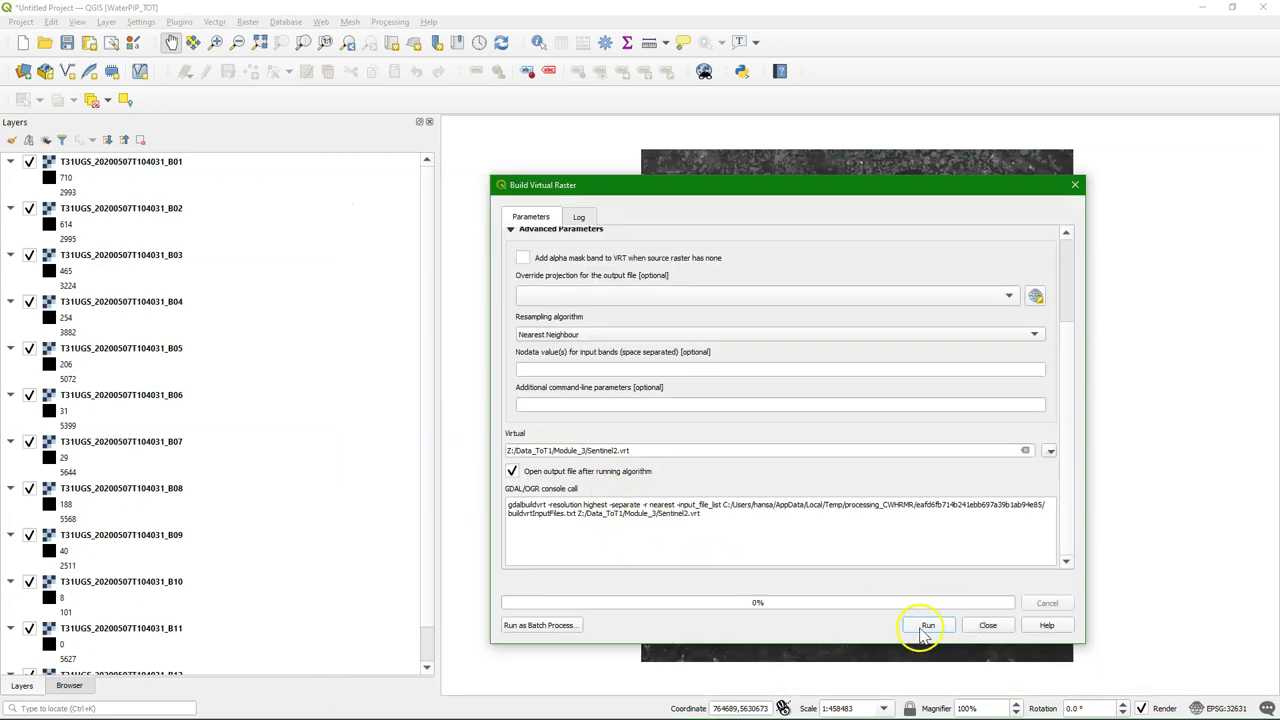
left_click(925, 626)
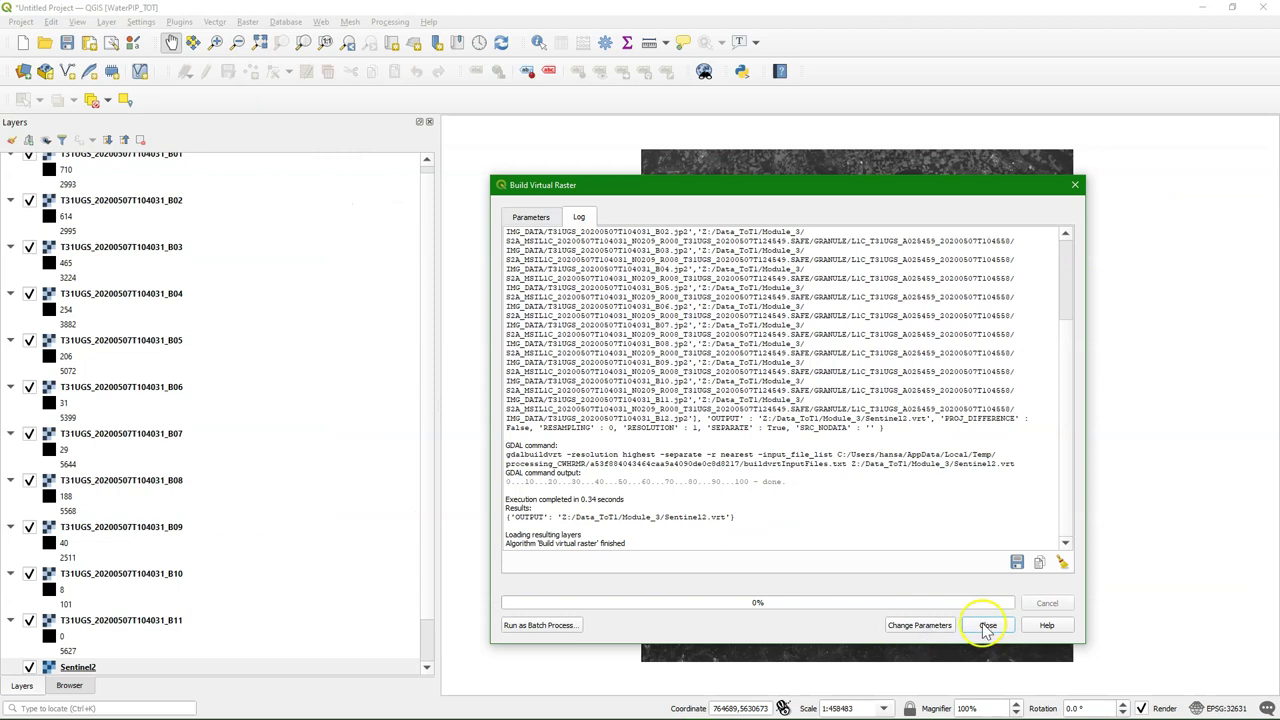
left_click(990, 627)
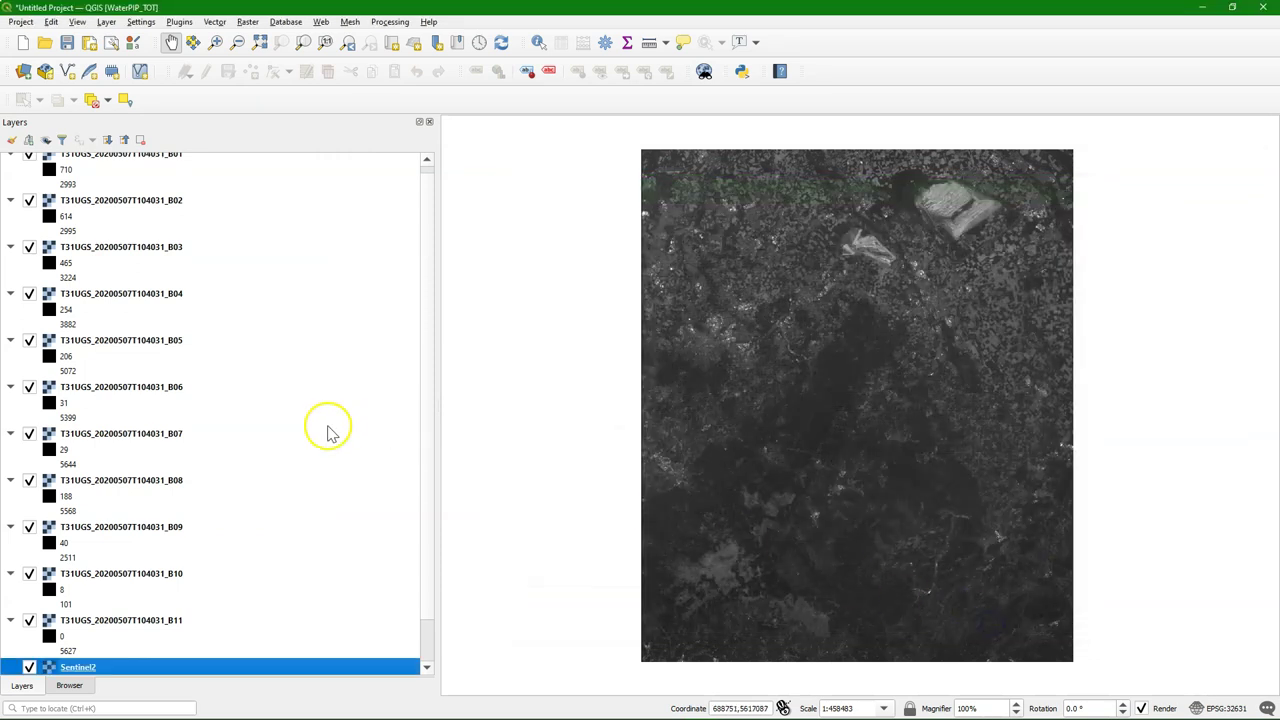
- Remove the 11 individual band layers B01–B11, leaving only Sentinel2
left_click(100, 625)
scroll(129, 514, "up", 1)
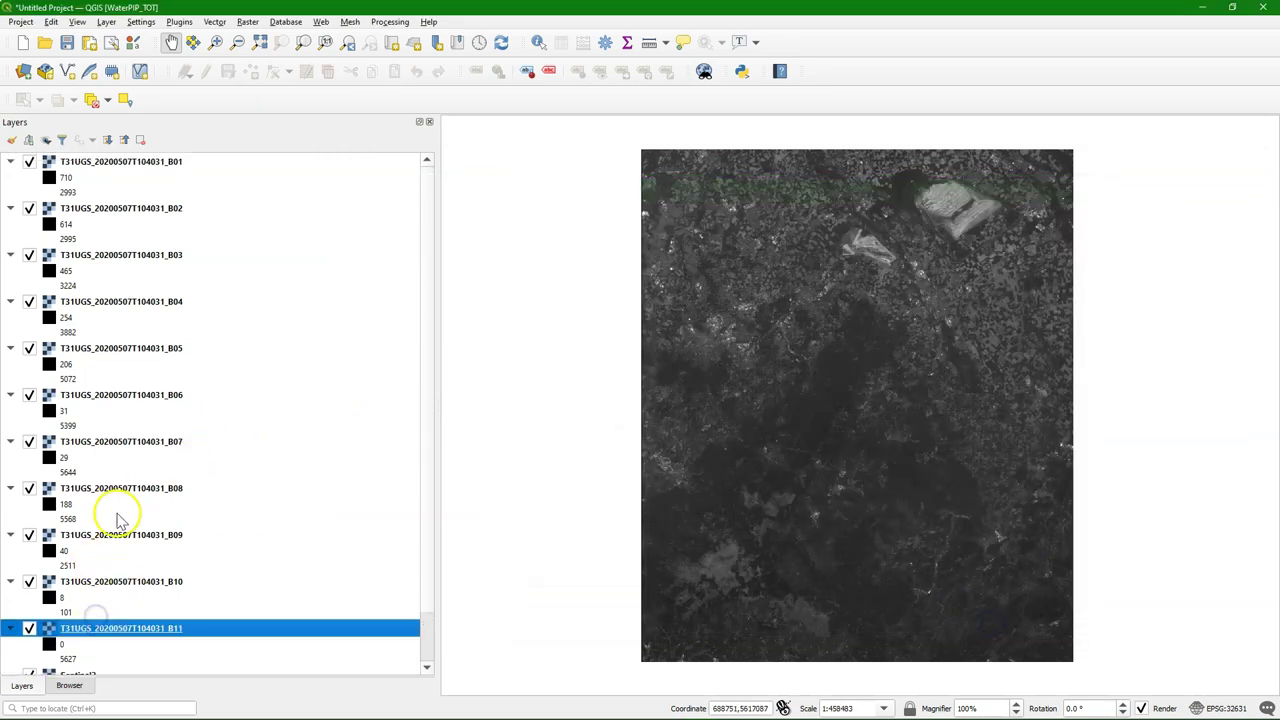
left_click(142, 168, "shift")
right_click(143, 163)
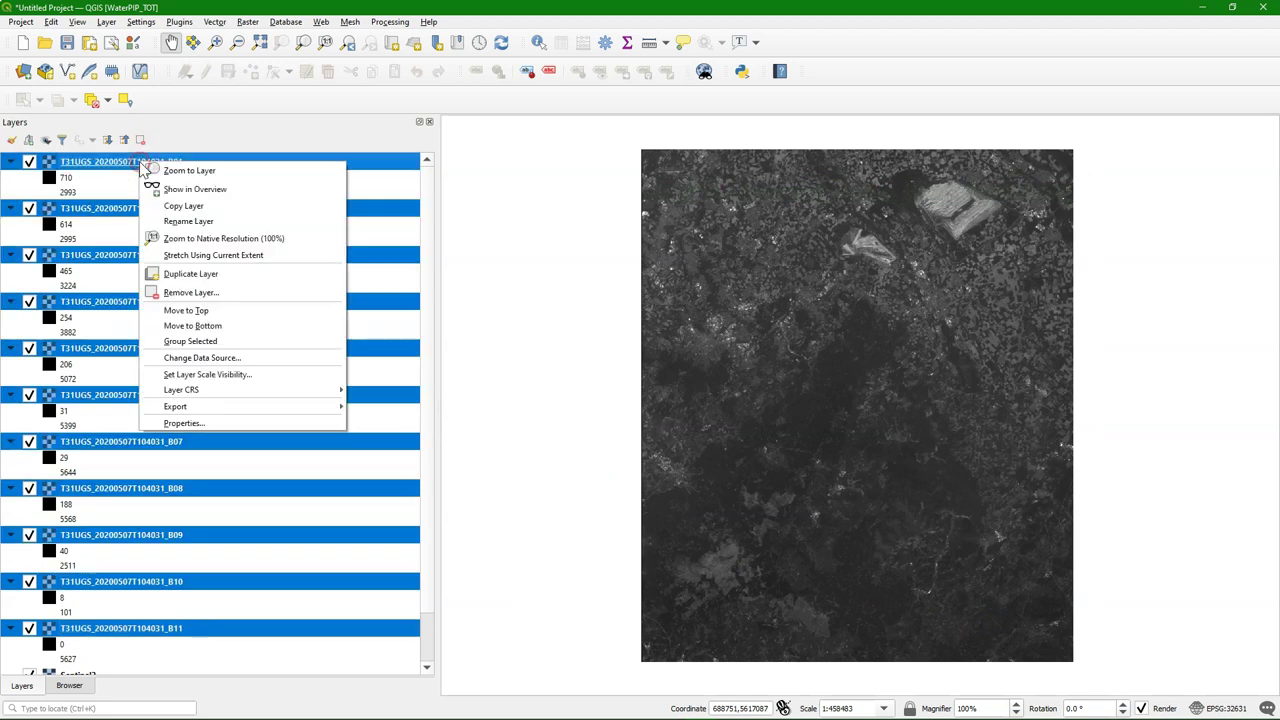
left_click(208, 297)
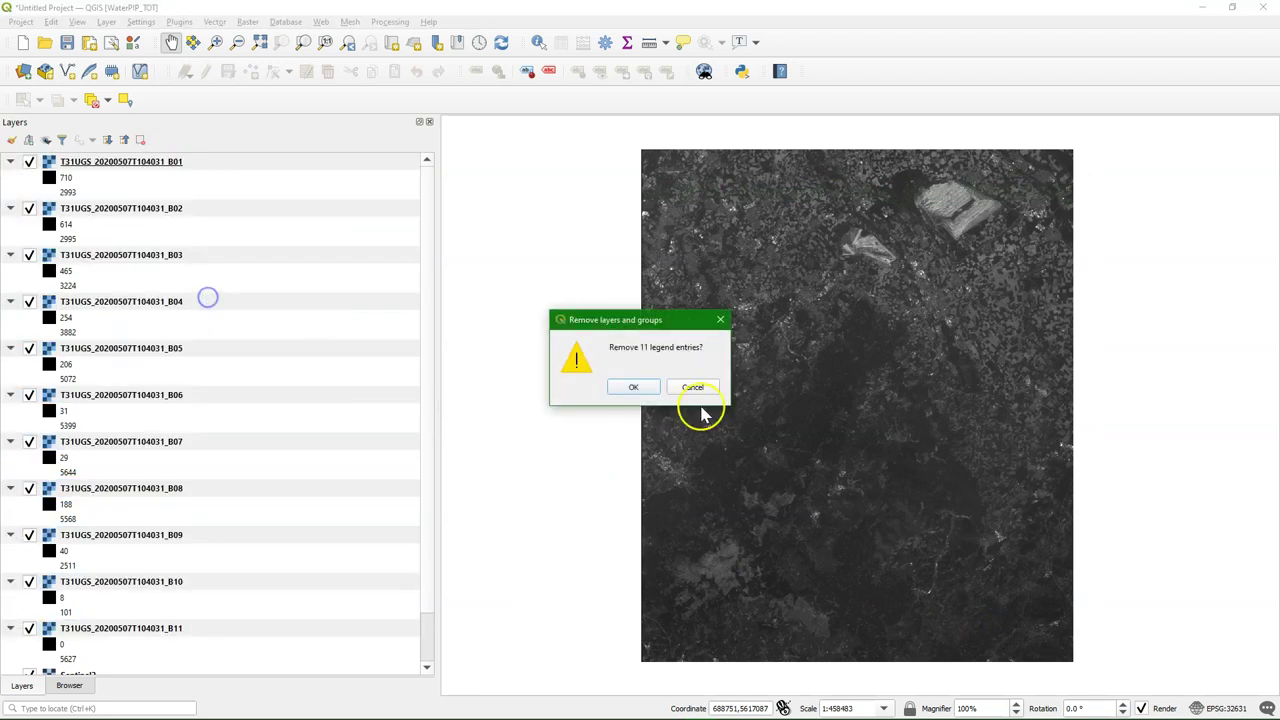
left_click(643, 386)
left_click(69, 253)
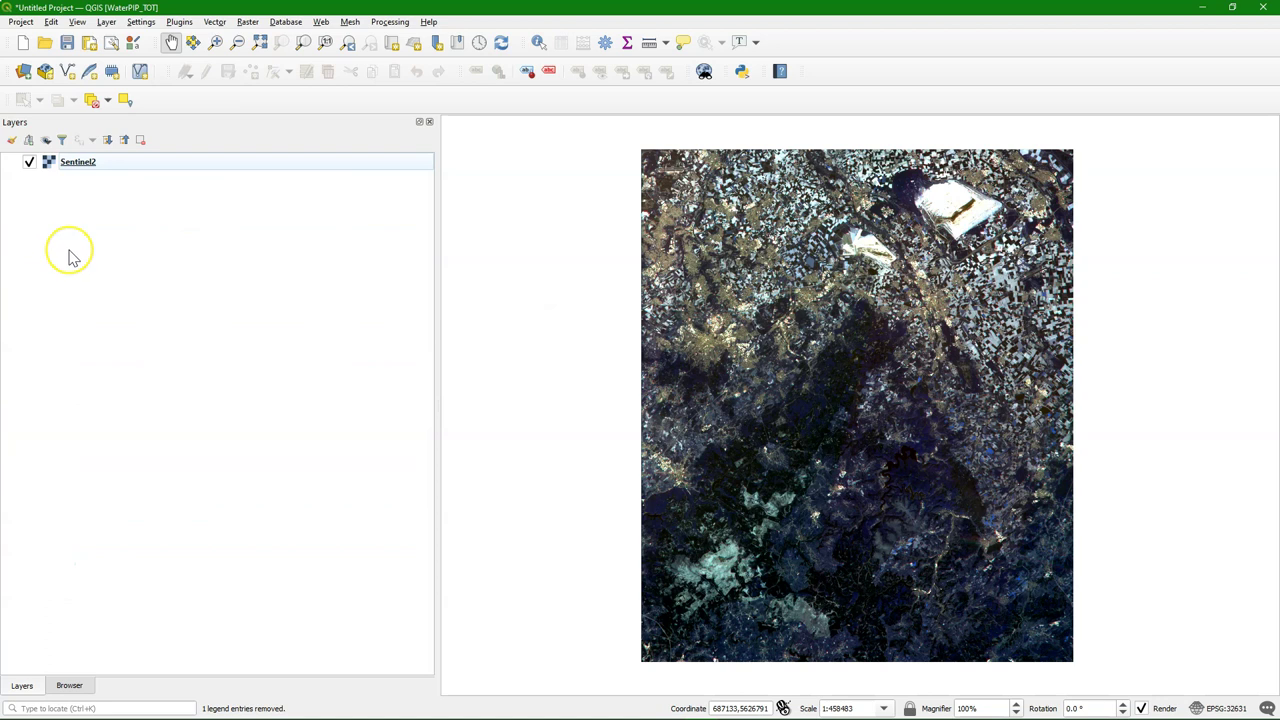
left_click(11, 141)
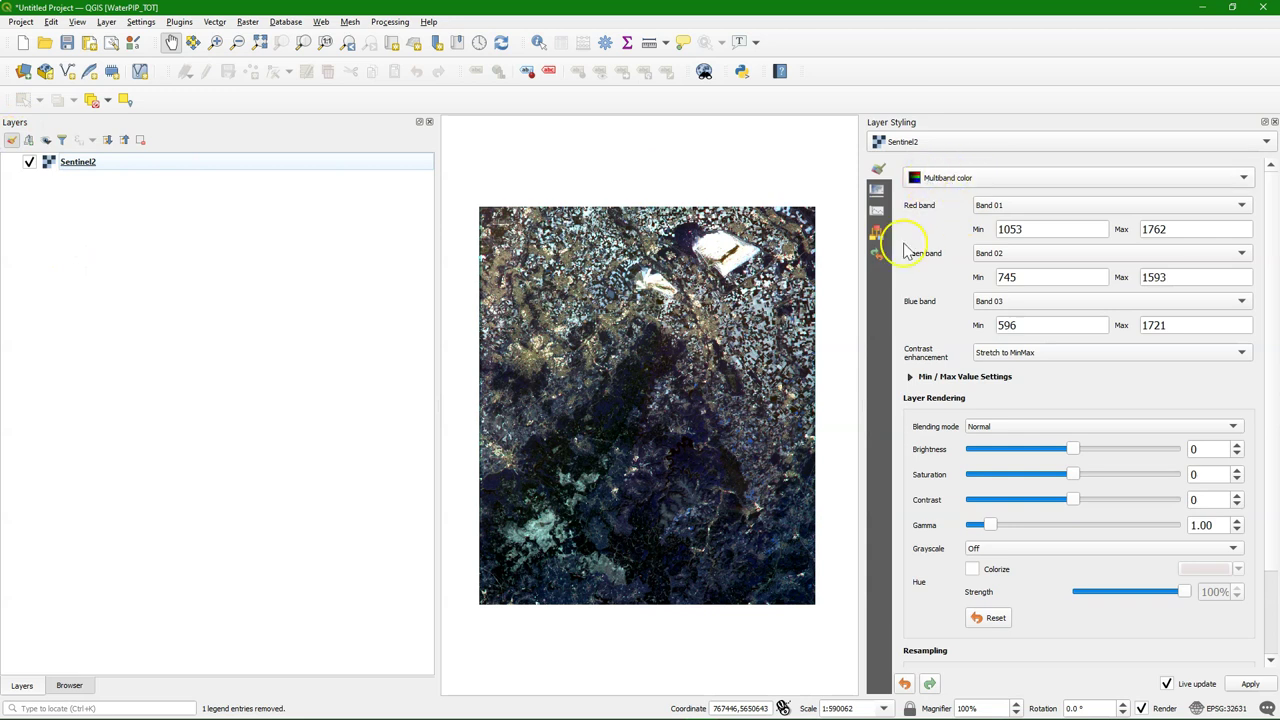
- Render Sentinel2 as a false-colour composite with bands 08, 04 and 03 as red, green and blue
left_click(1015, 208)
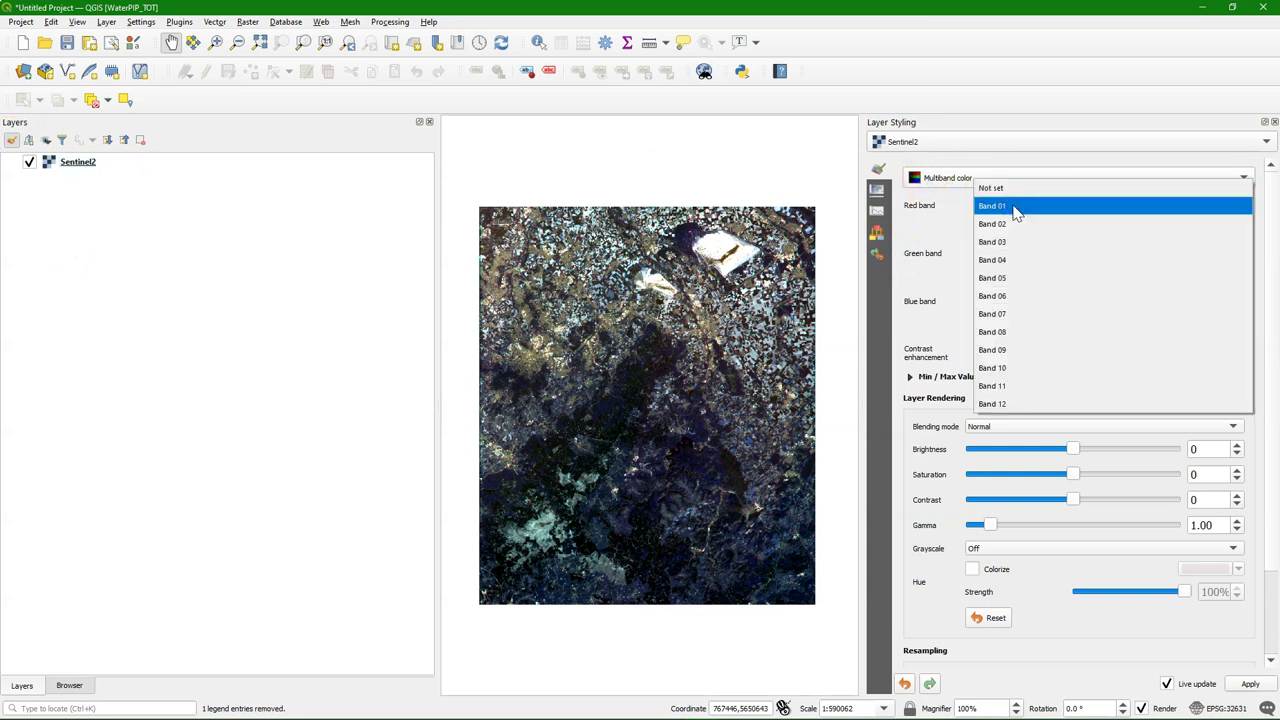
left_click_drag(1015, 210, 1008, 330)
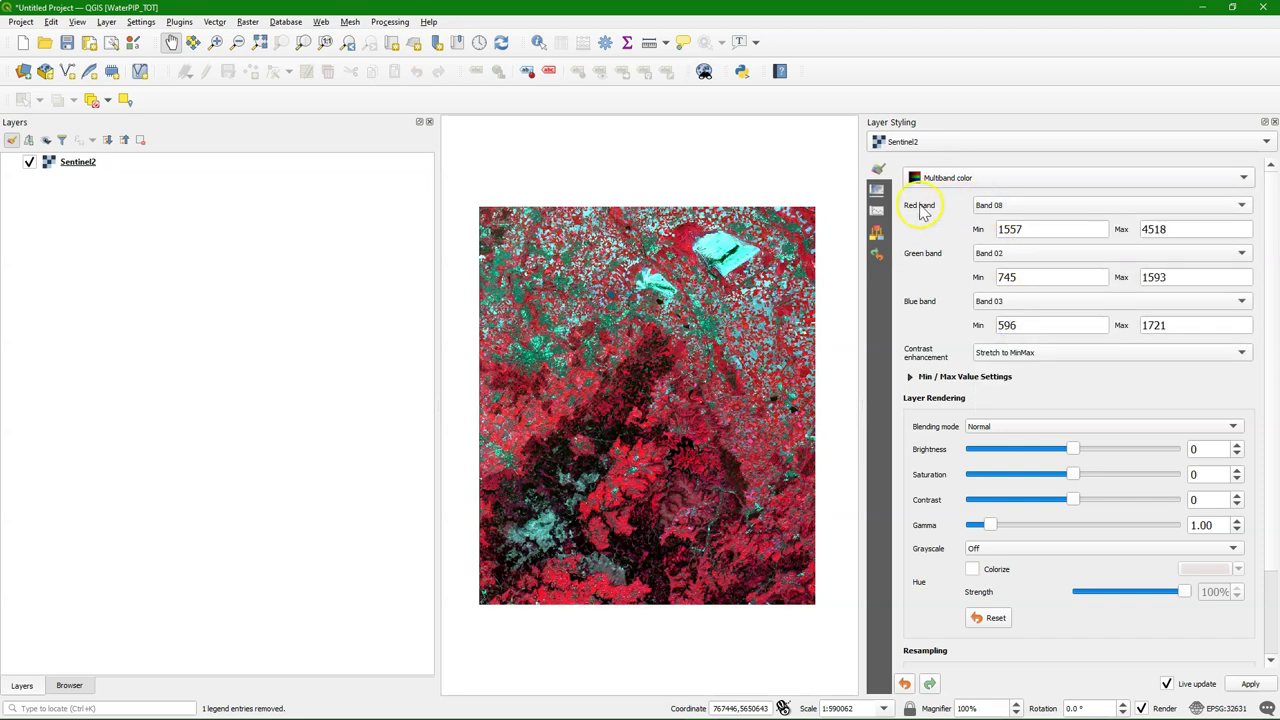
left_click(1008, 254)
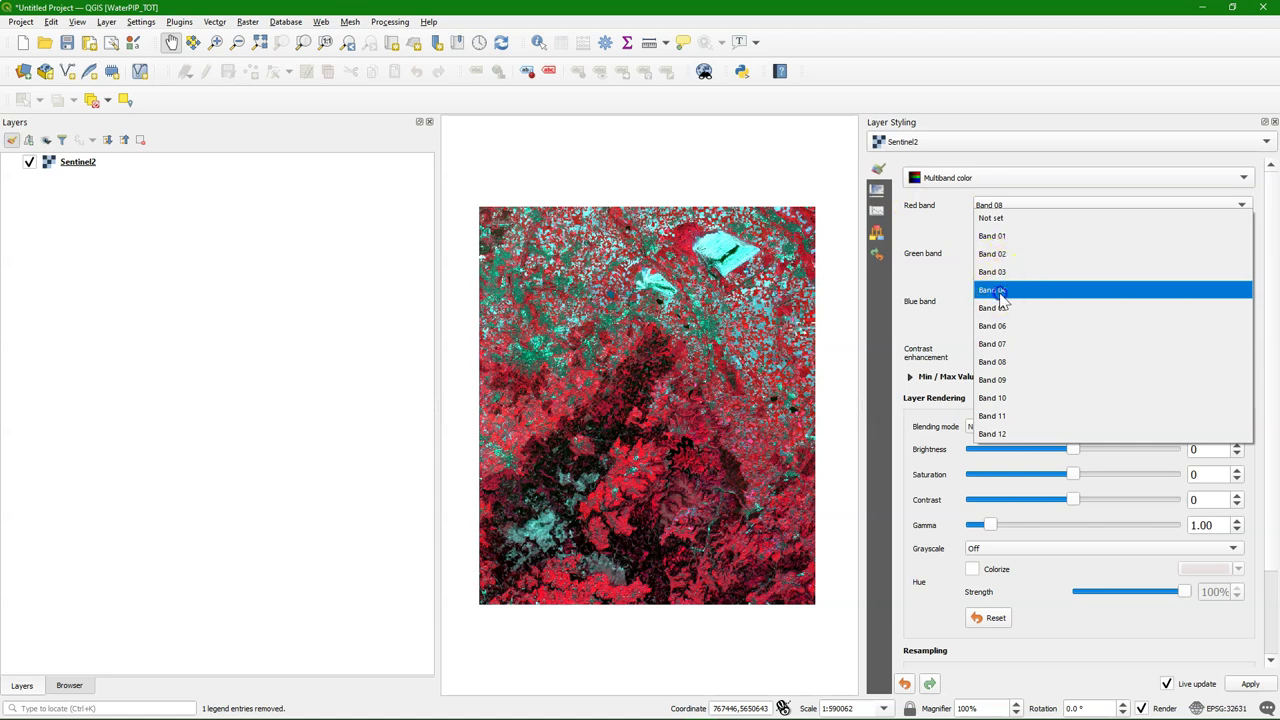
left_click(999, 291)
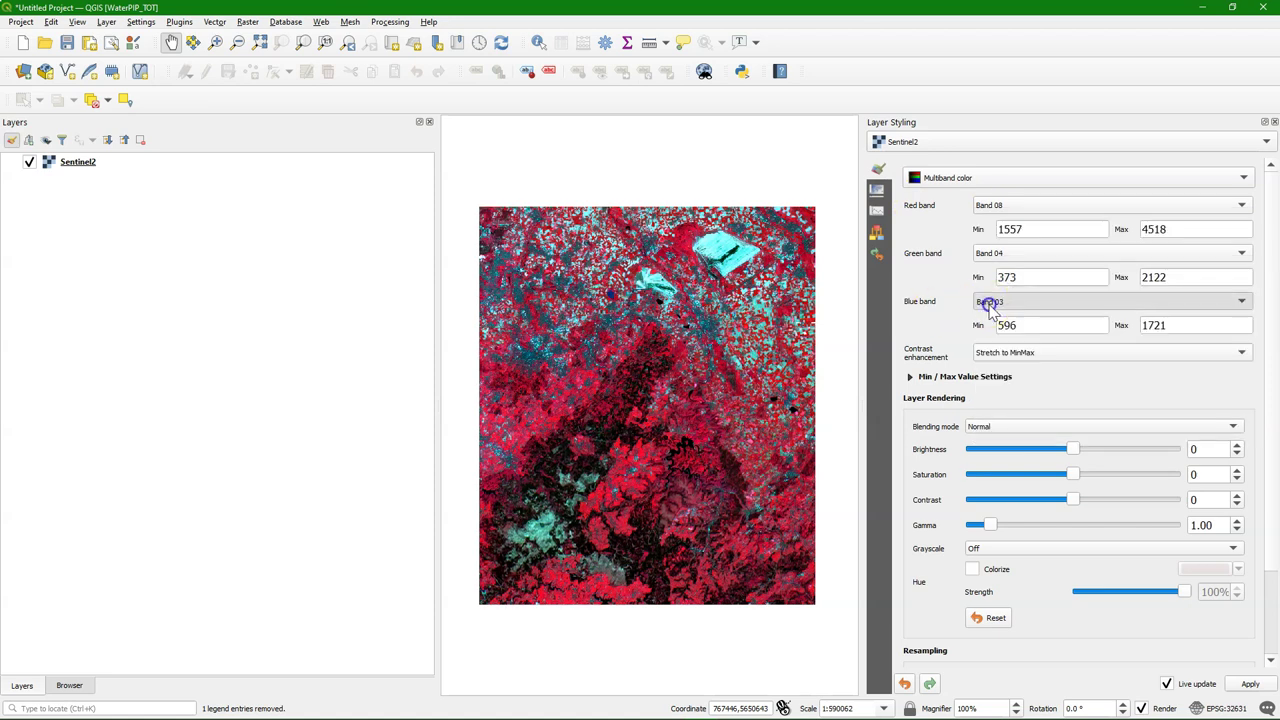
left_click(988, 302)
left_click(996, 306)
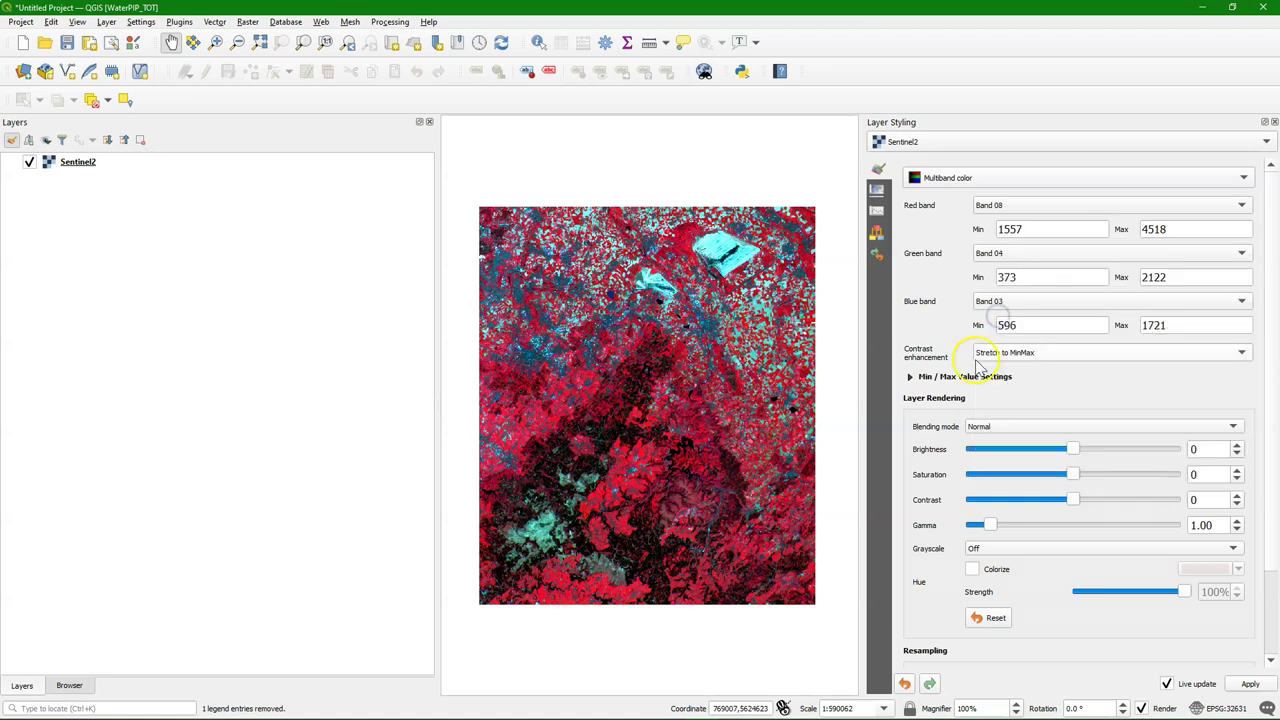
- Pan and zoom around the false-colour image near the river
scroll(620, 388, "up", 1)
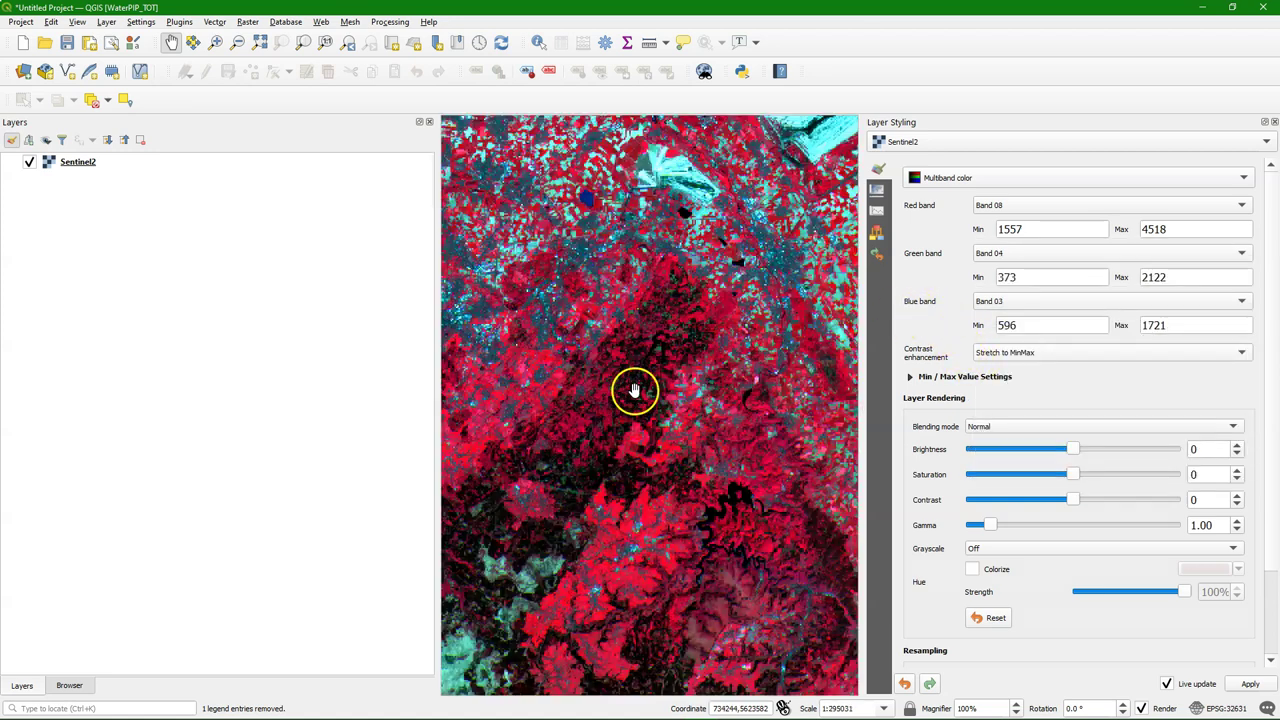
left_click_drag(797, 291, 676, 430)
scroll(676, 430, "up", 1)
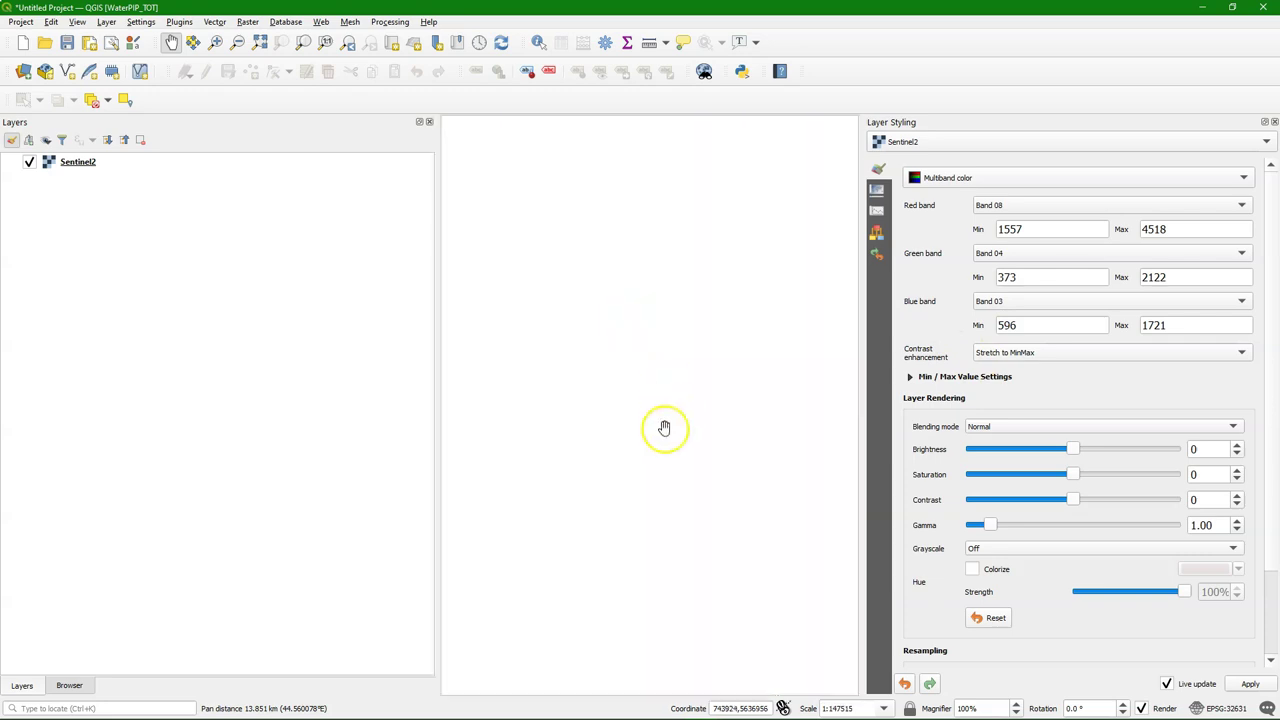
left_click_drag(681, 550, 723, 373)
left_click_drag(777, 422, 620, 432)
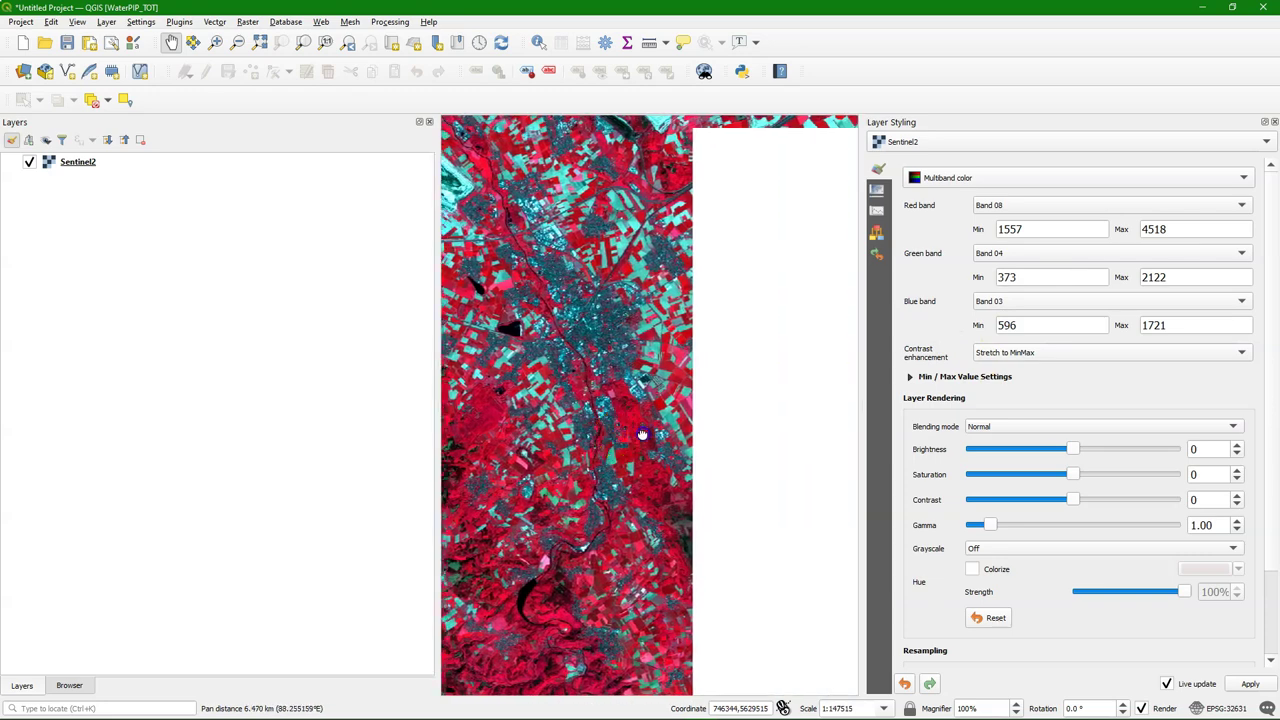
left_click_drag(754, 527, 731, 408)
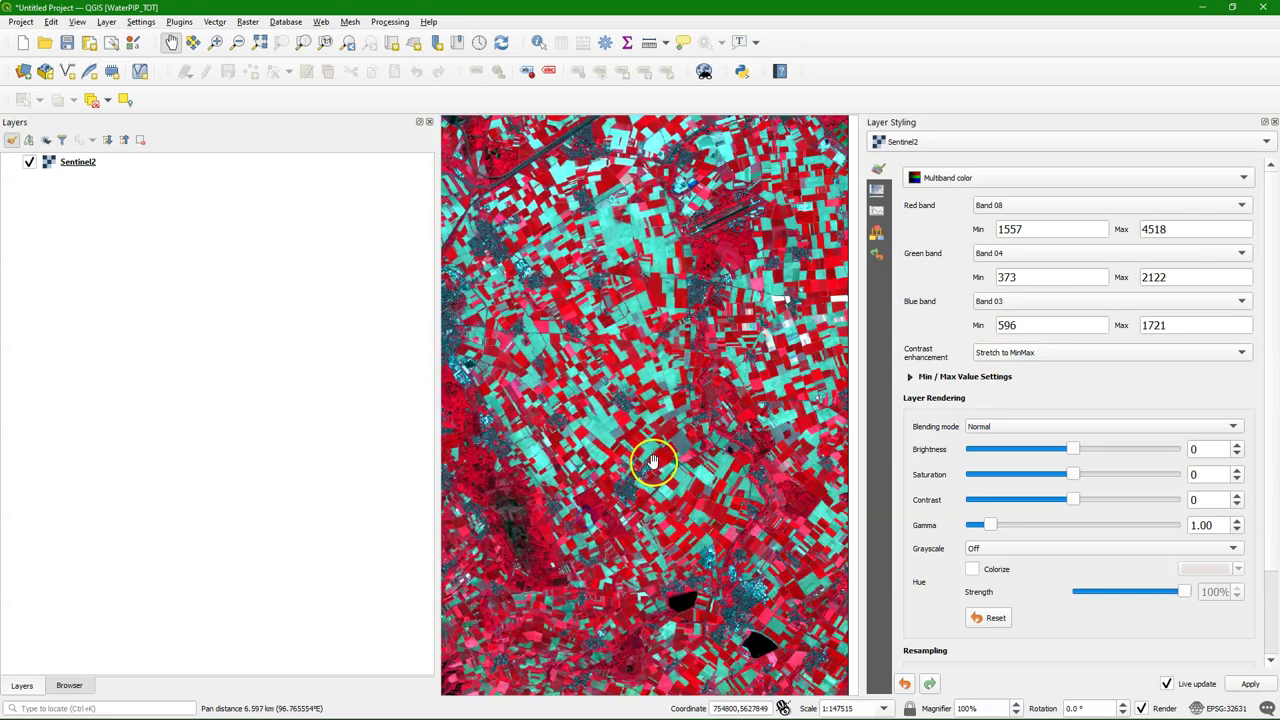
left_click_drag(606, 563, 781, 358)
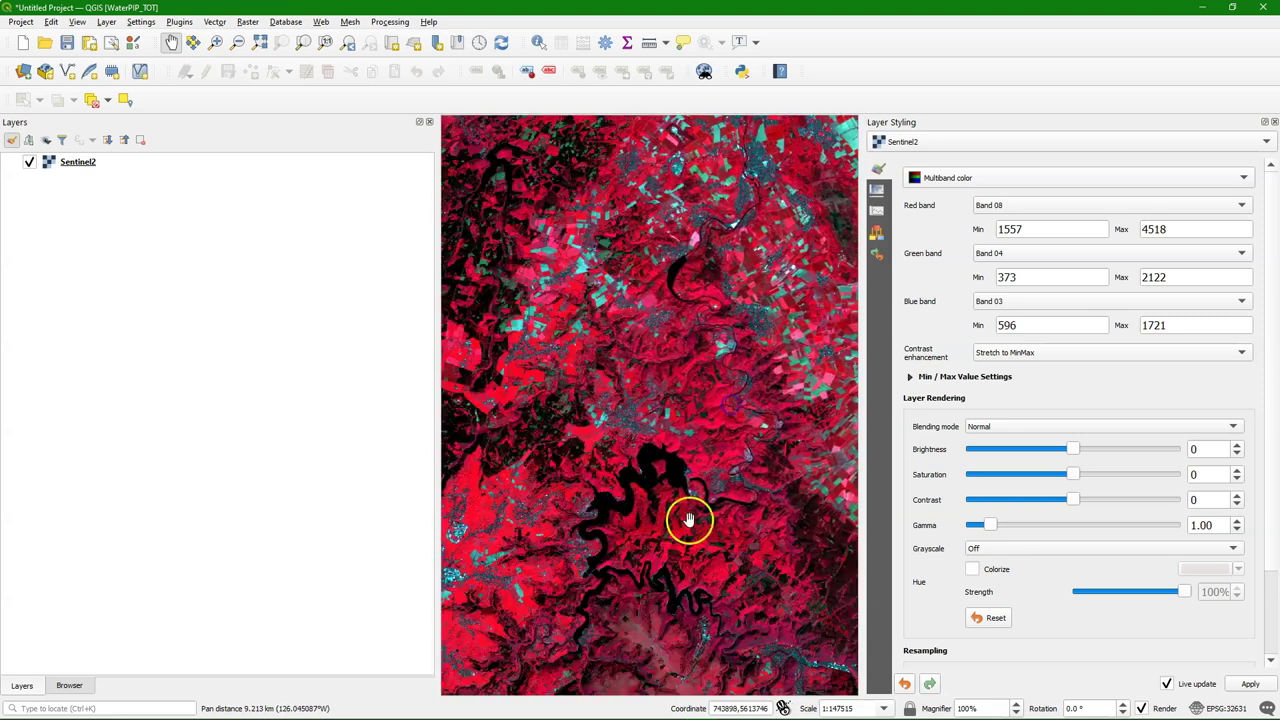
left_click_drag(705, 561, 709, 429)
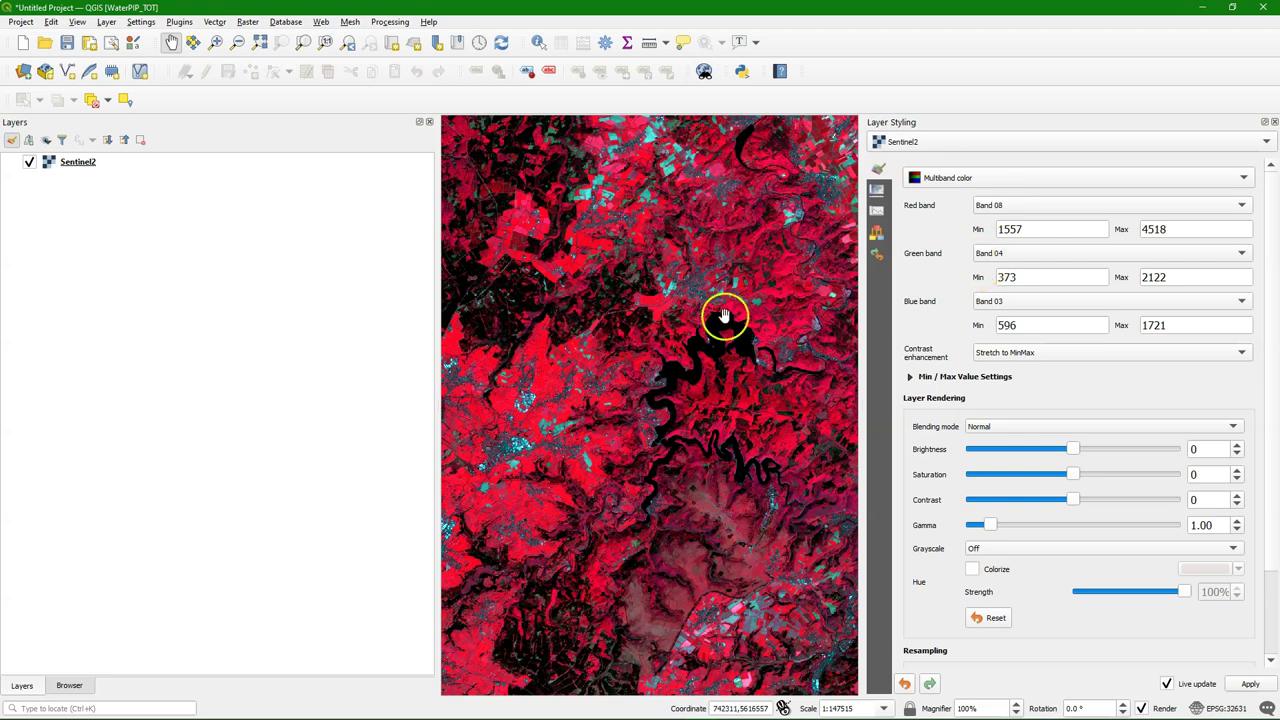
- Begin switching to the 11, 05, 02 composite by reassigning the red channel's band
left_click(992, 205)
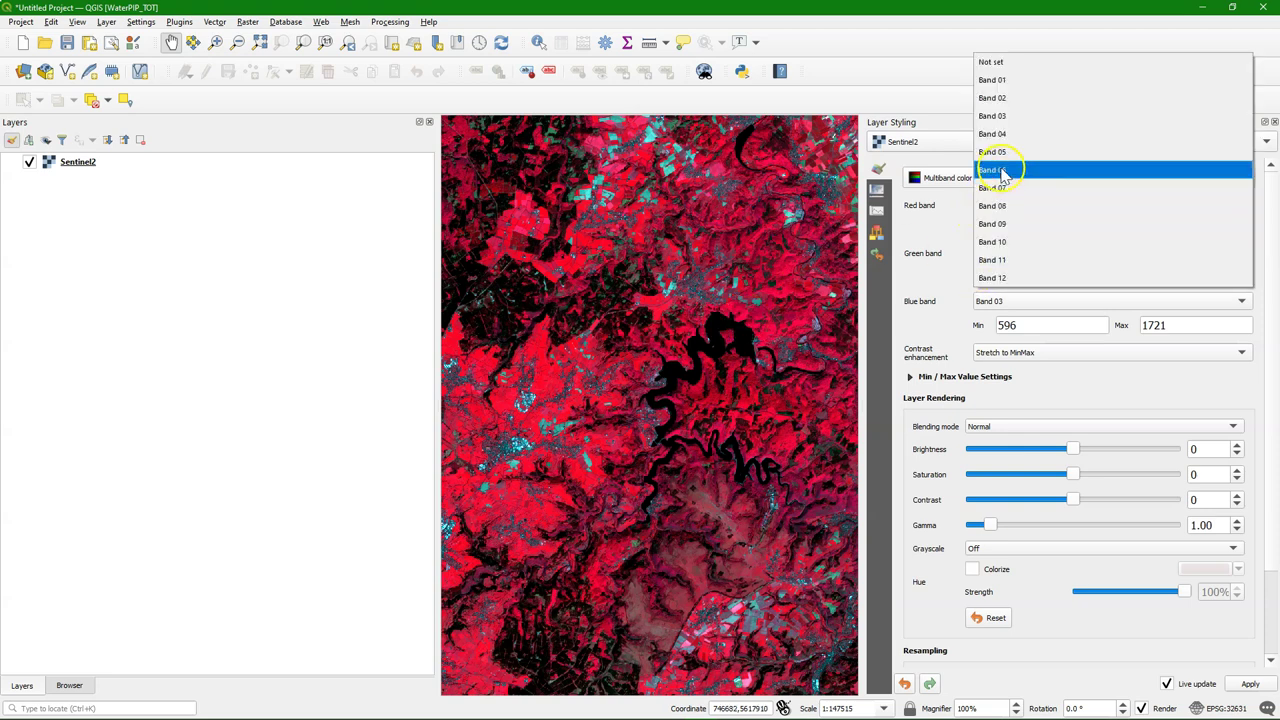
left_click(993, 170)
left_click(1000, 229)
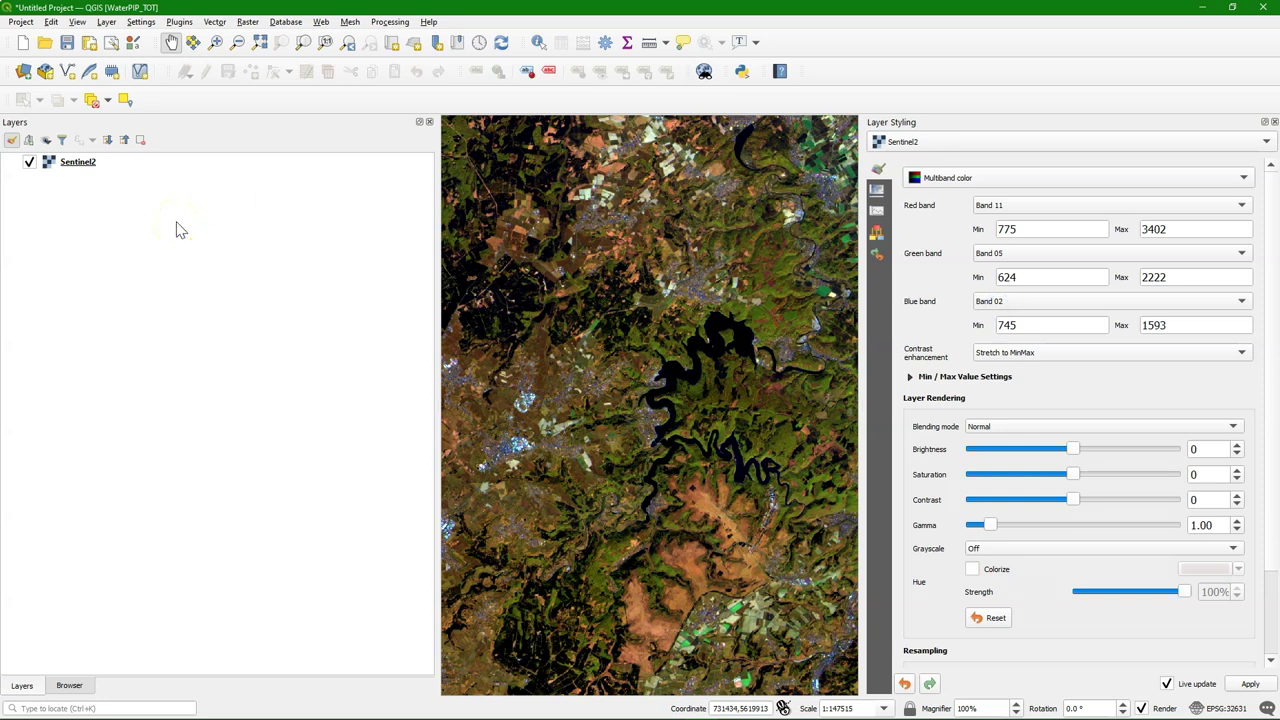
left_click(183, 215)
- In the Raster Calculator, enter the numerator ("Sentinel2@8" - "Sentinel2@4")
left_click(248, 22)
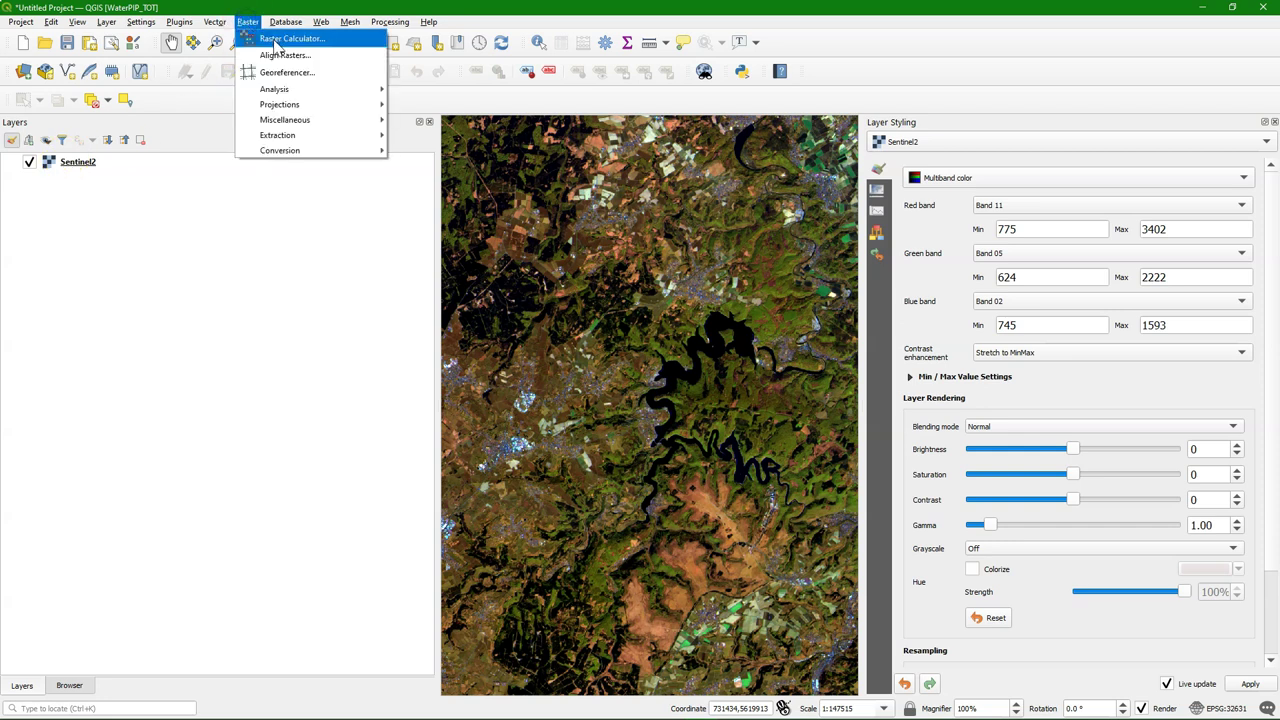
left_click(274, 40)
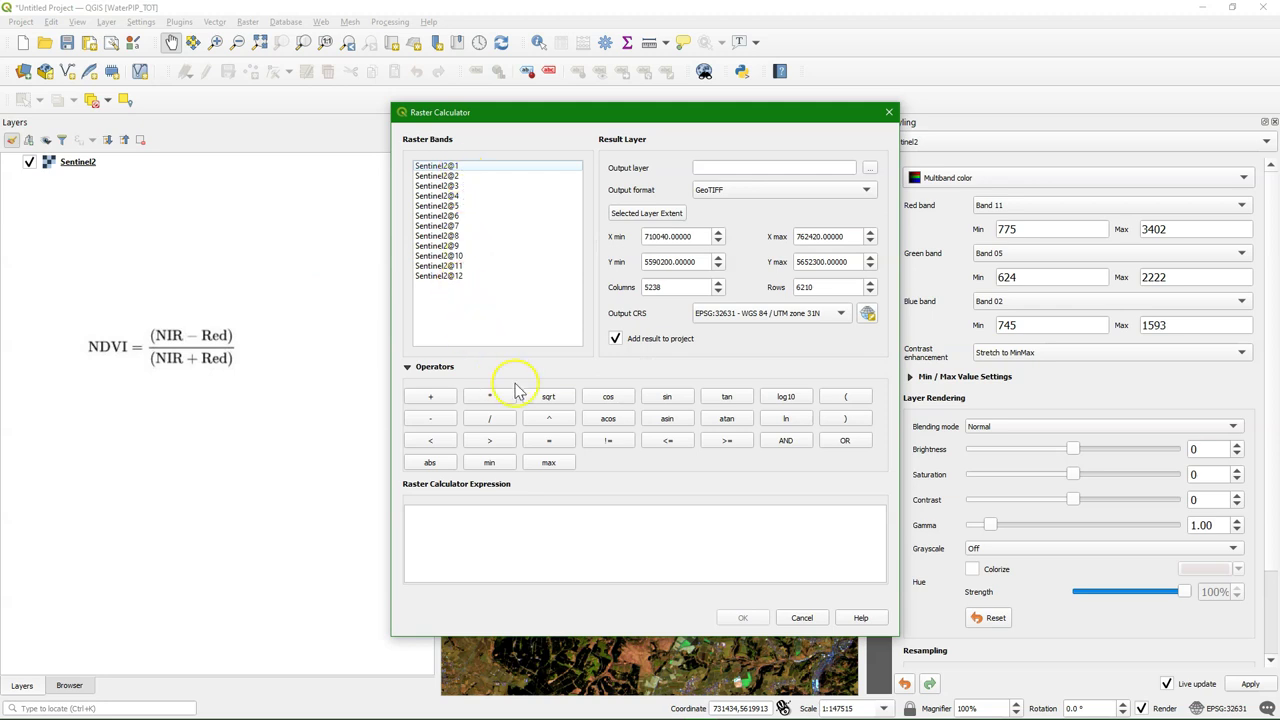
left_click(846, 397)
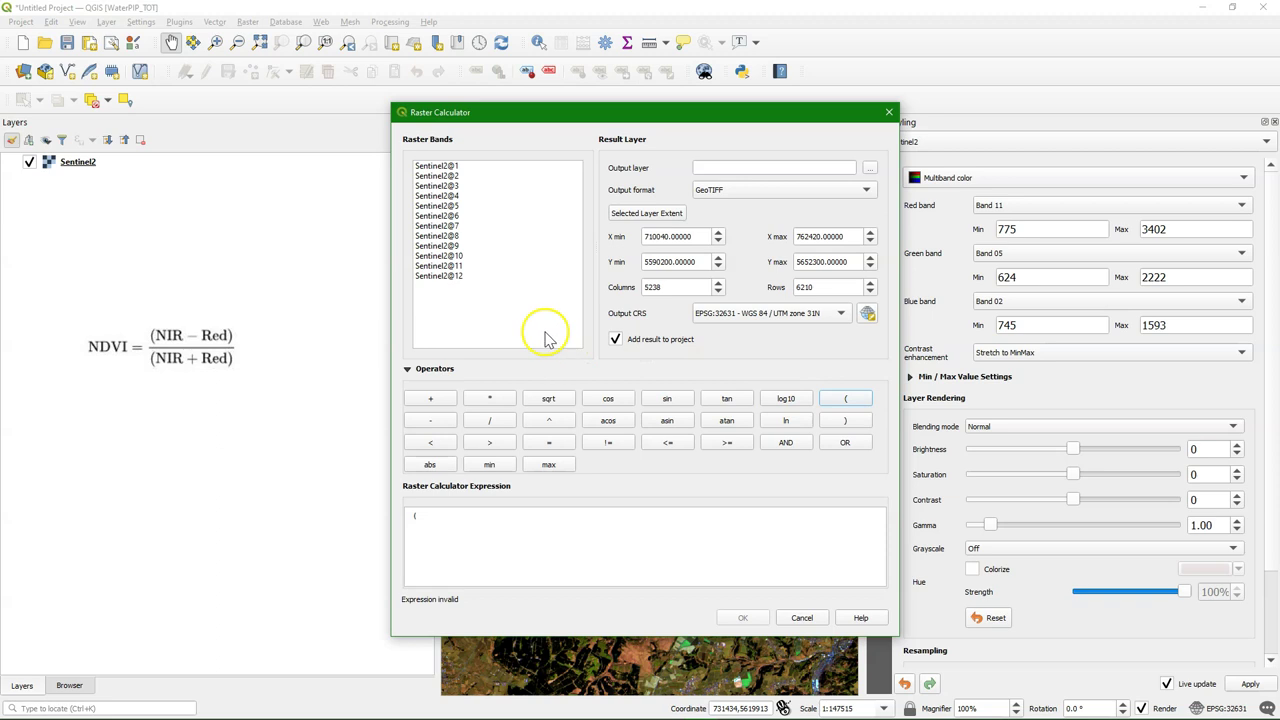
double_click(437, 237)
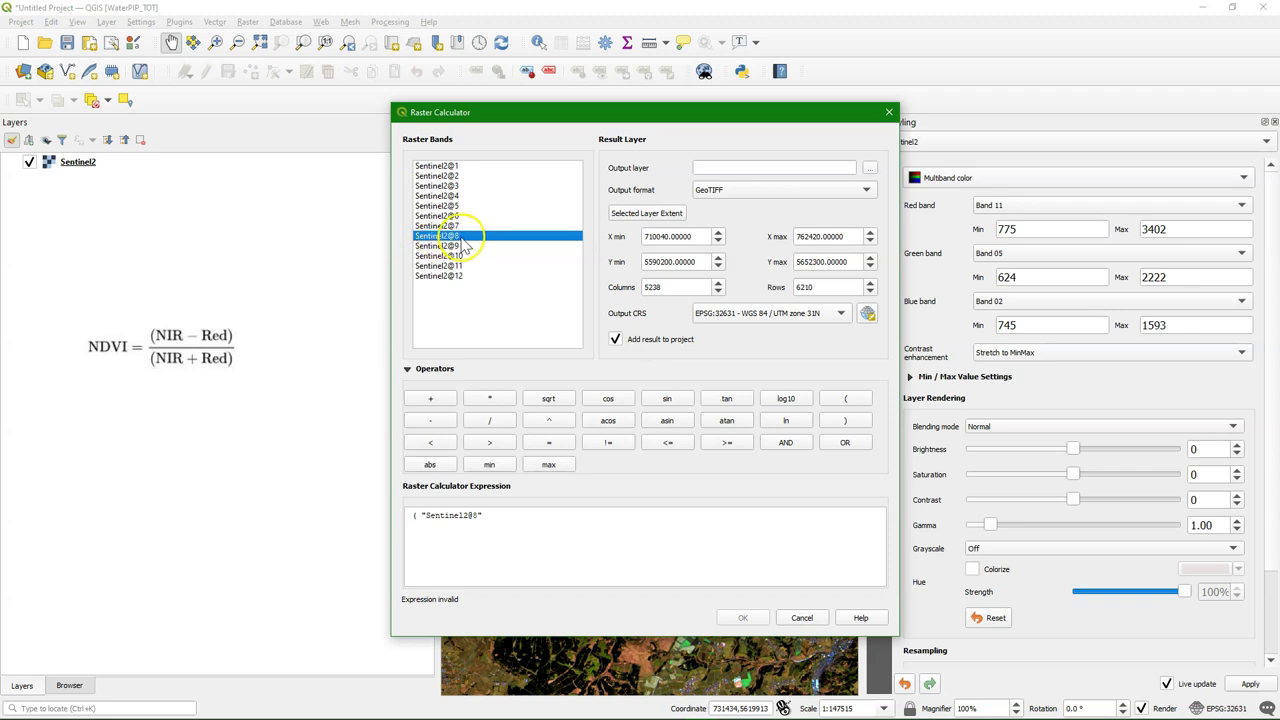
left_click(432, 422)
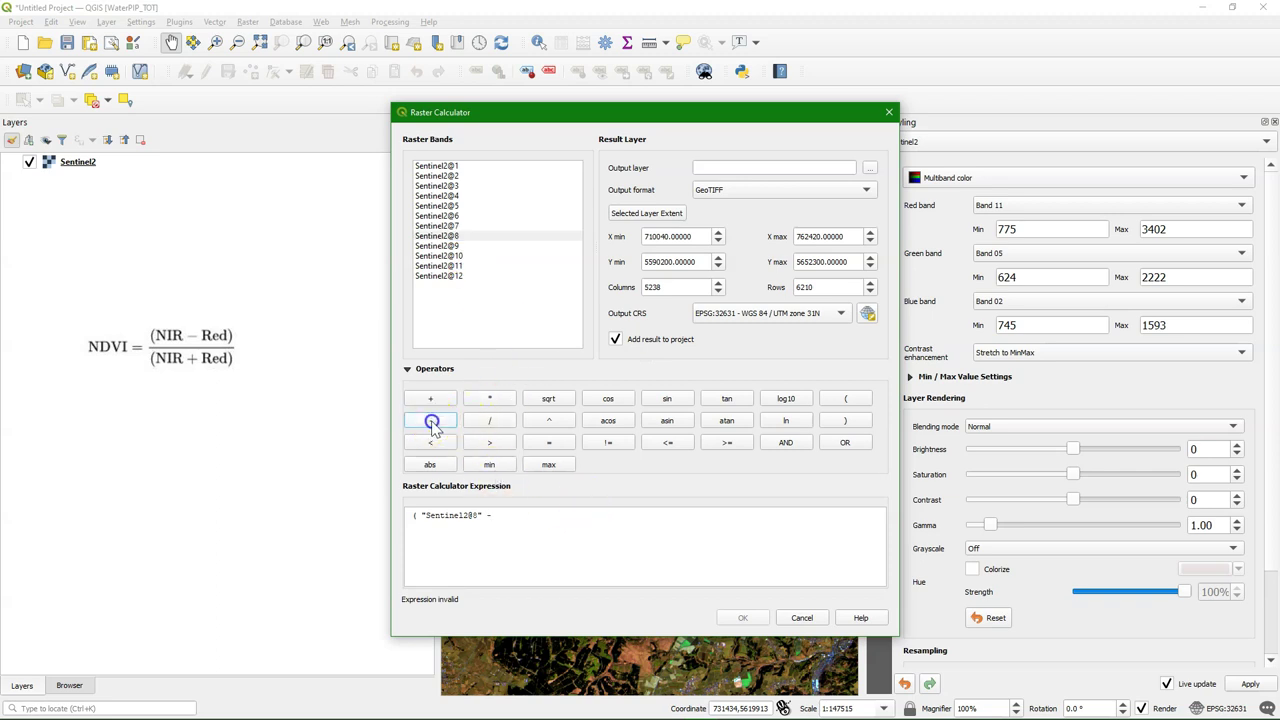
left_click(446, 197)
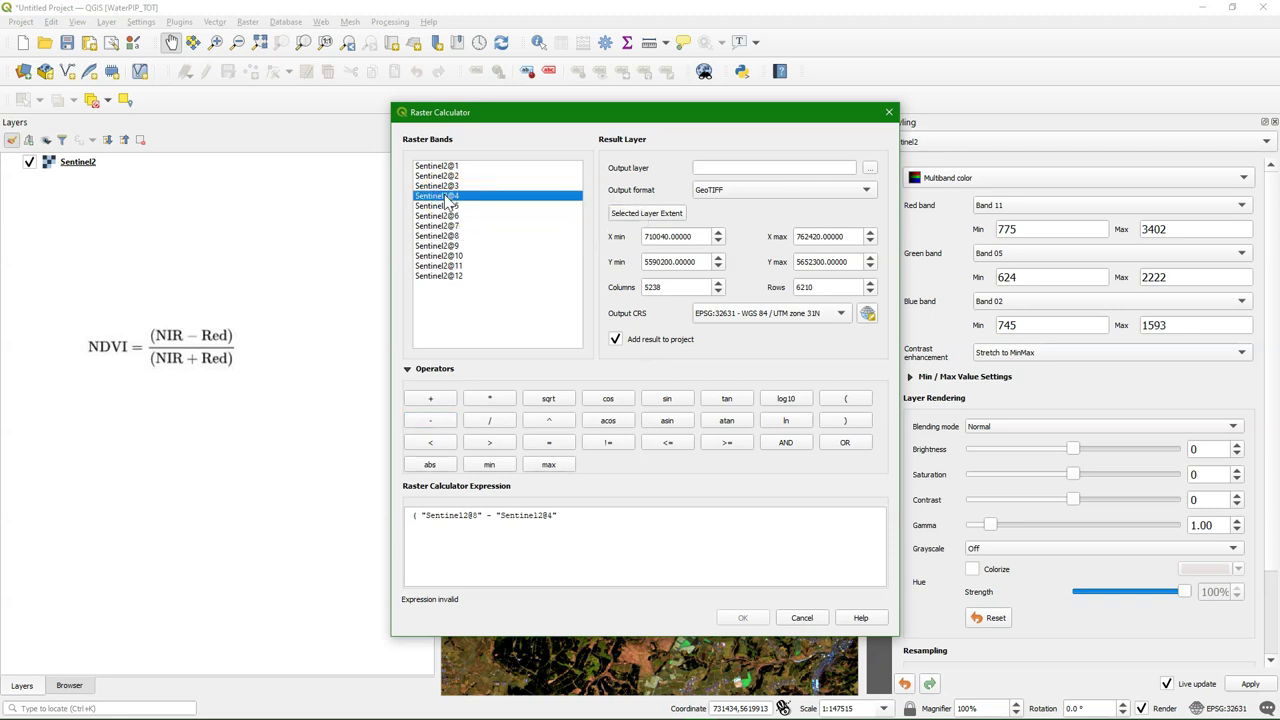
left_click(845, 420)
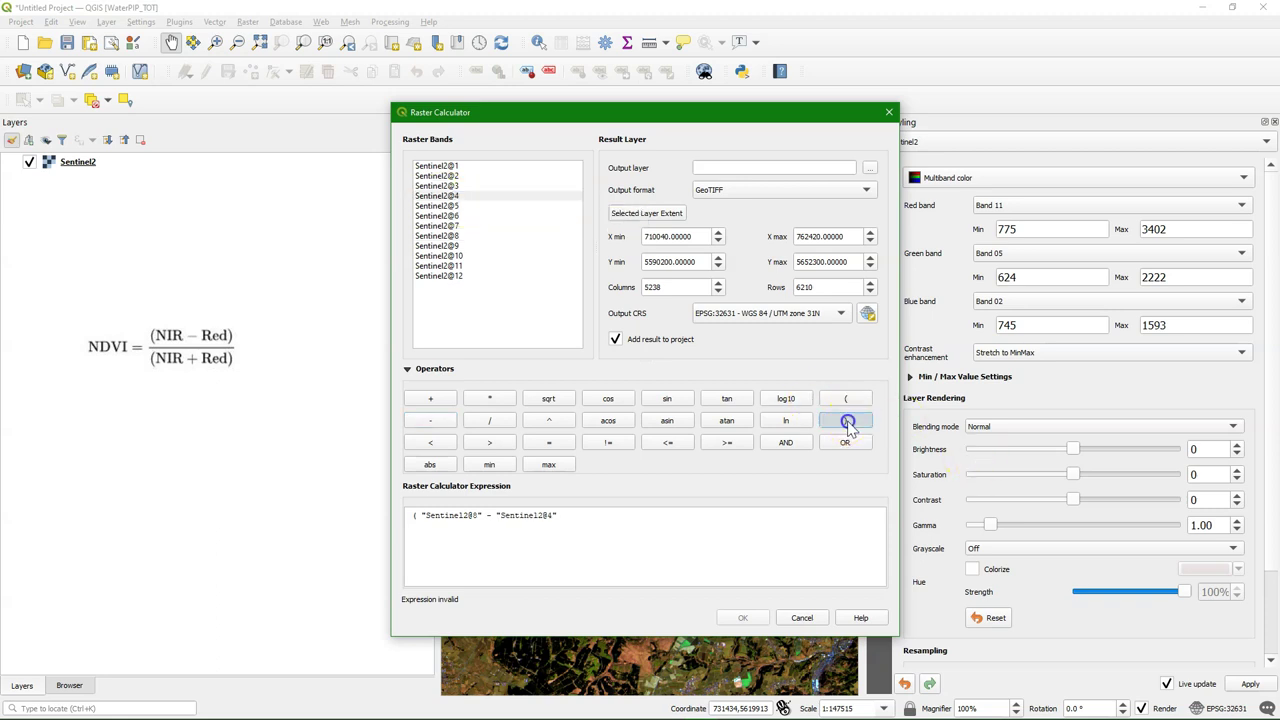
- Divide it by ("Sentinel2@8" + "Sentinel2@4") to complete the NDVI expression
left_click(488, 421)
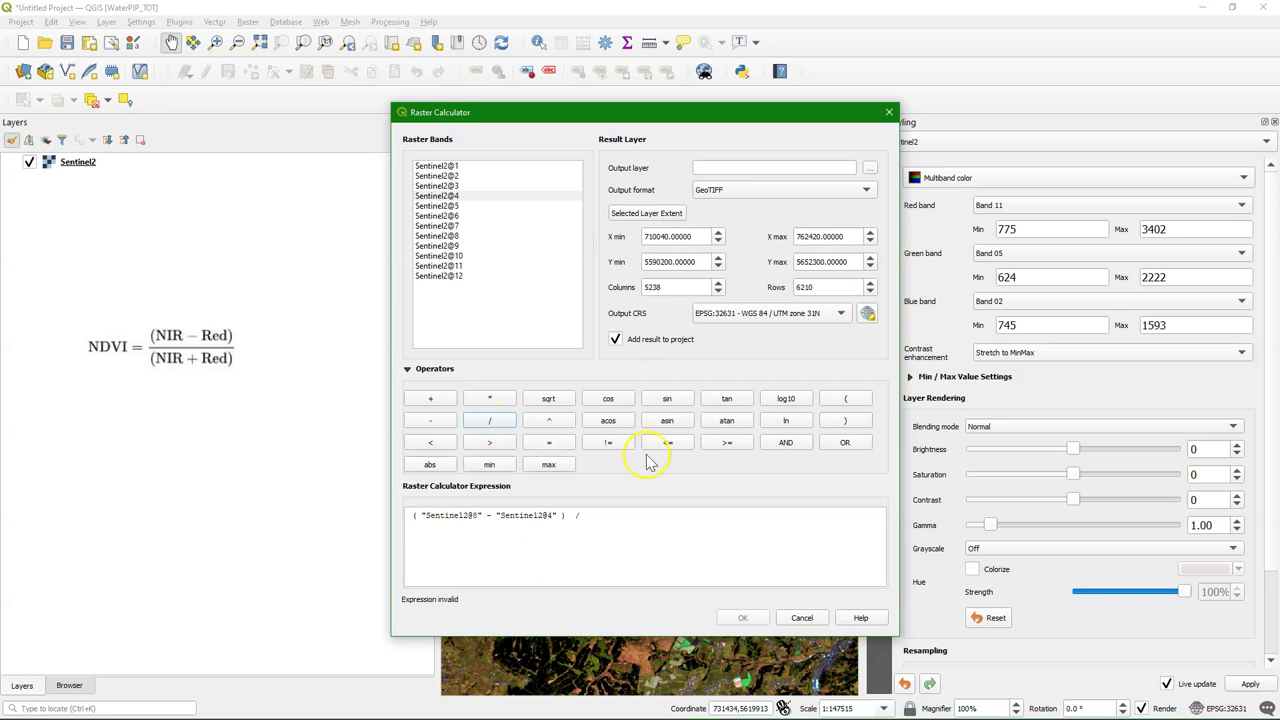
left_click(845, 398)
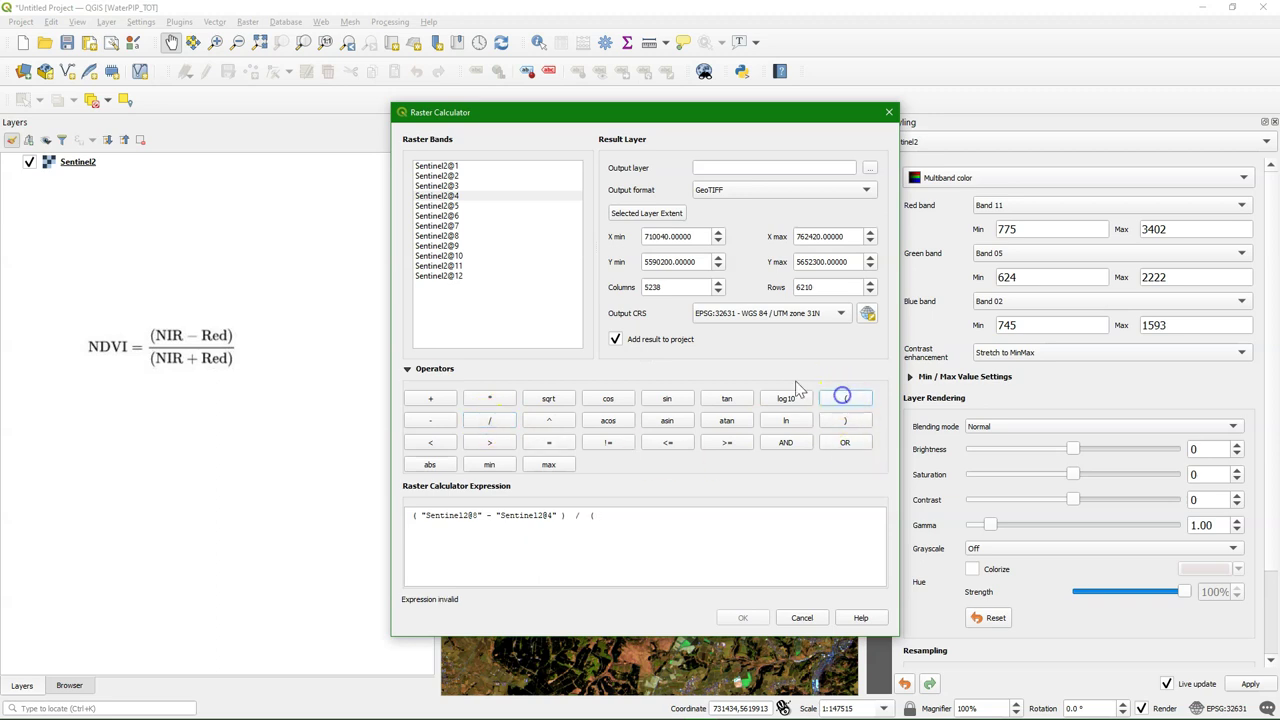
double_click(447, 236)
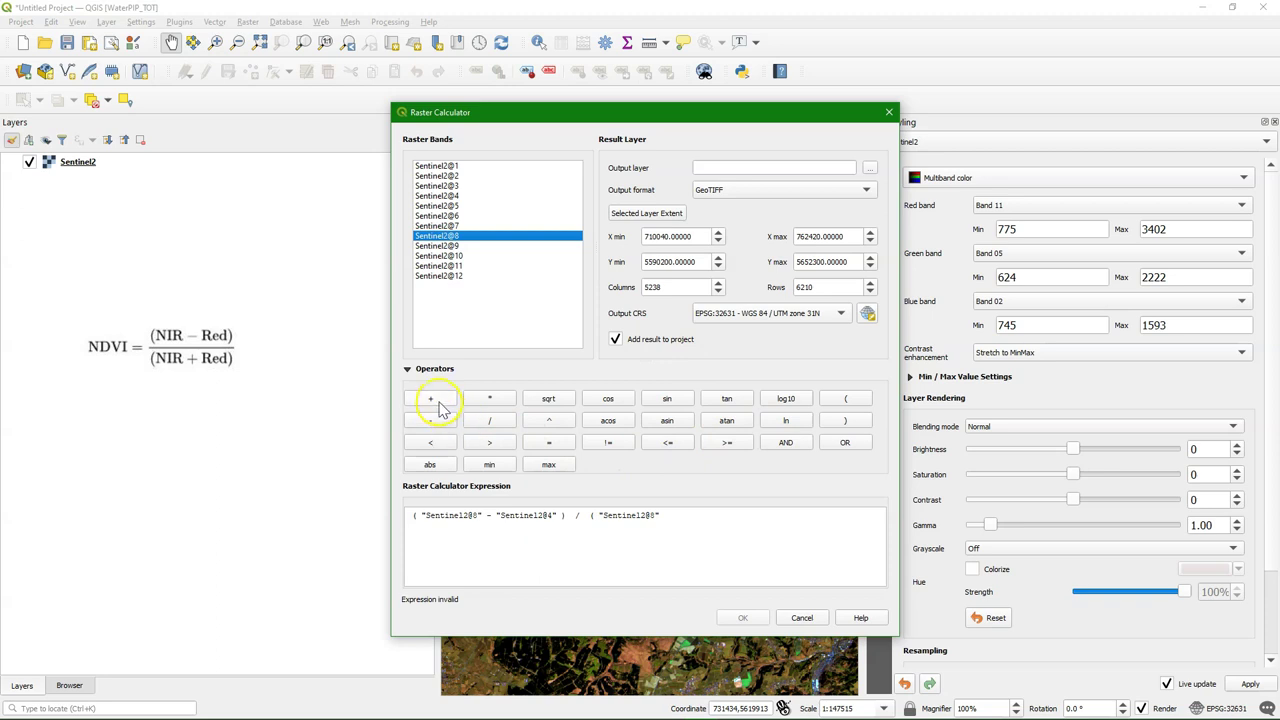
left_click(437, 401)
double_click(445, 196)
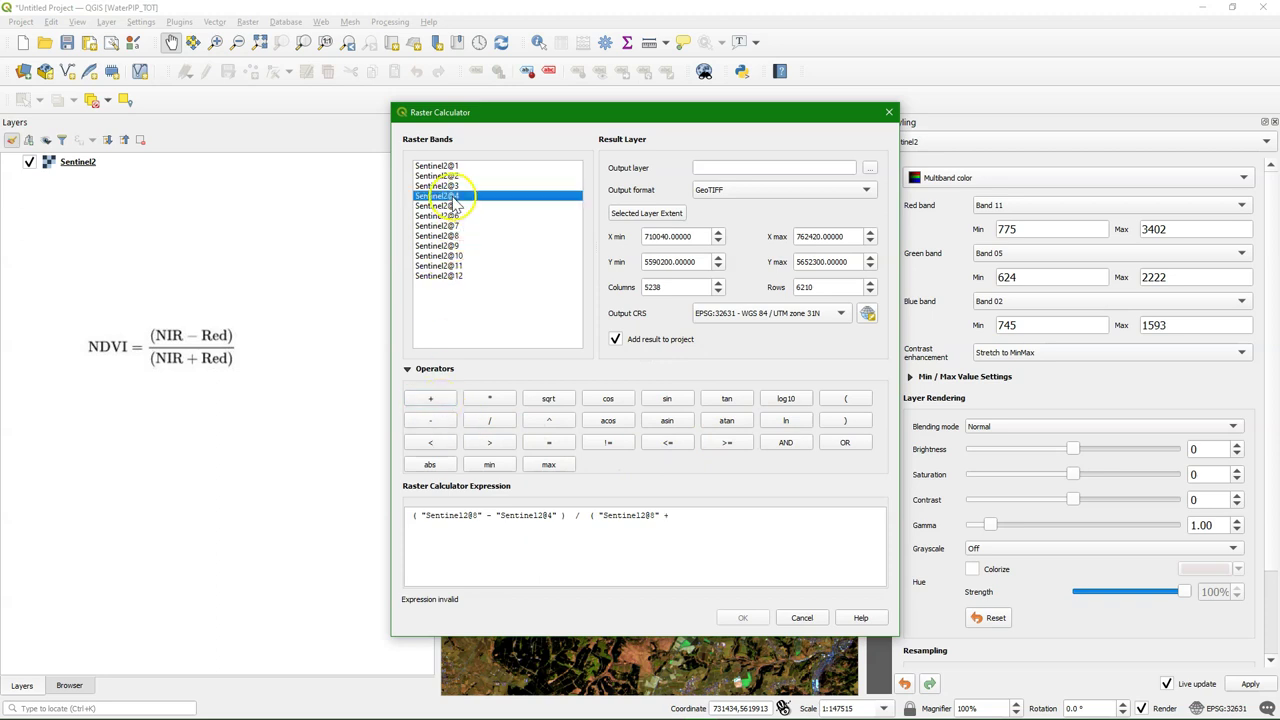
left_click(846, 421)
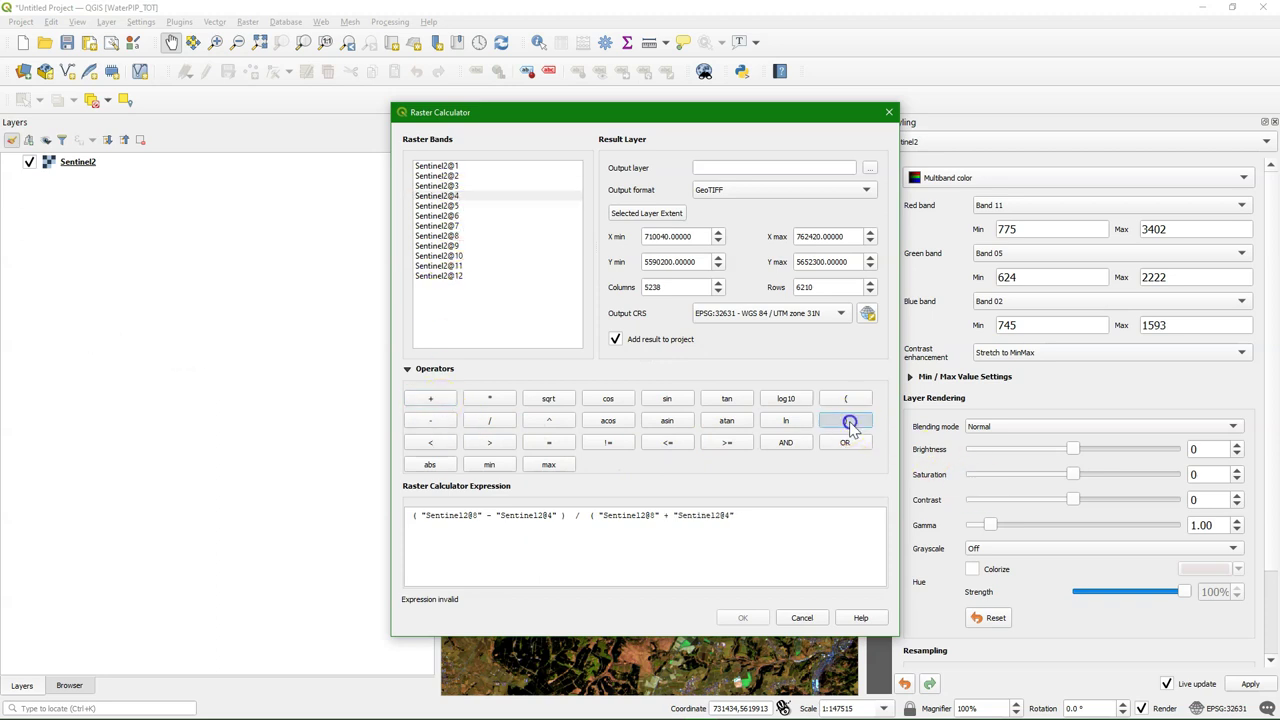
- Set the calculator's output file to ndvi.tif
left_click(869, 170)
type("ndvi.tif")
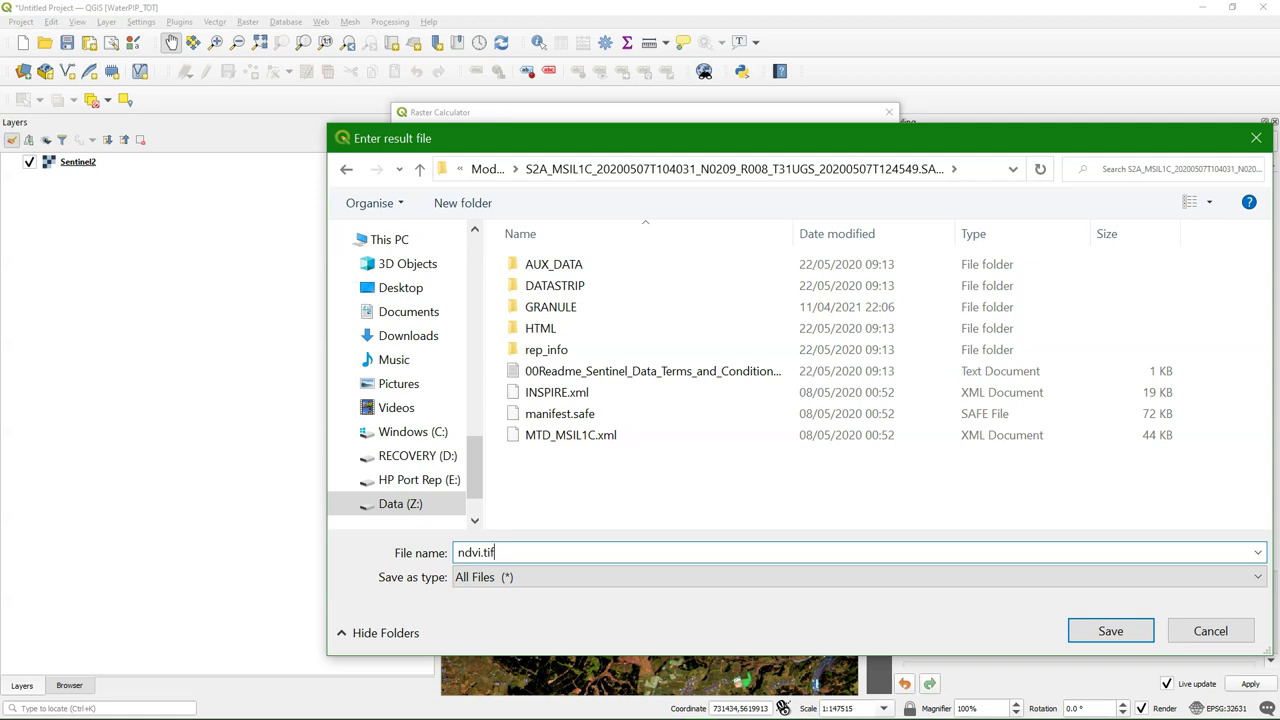
left_click(1111, 630)
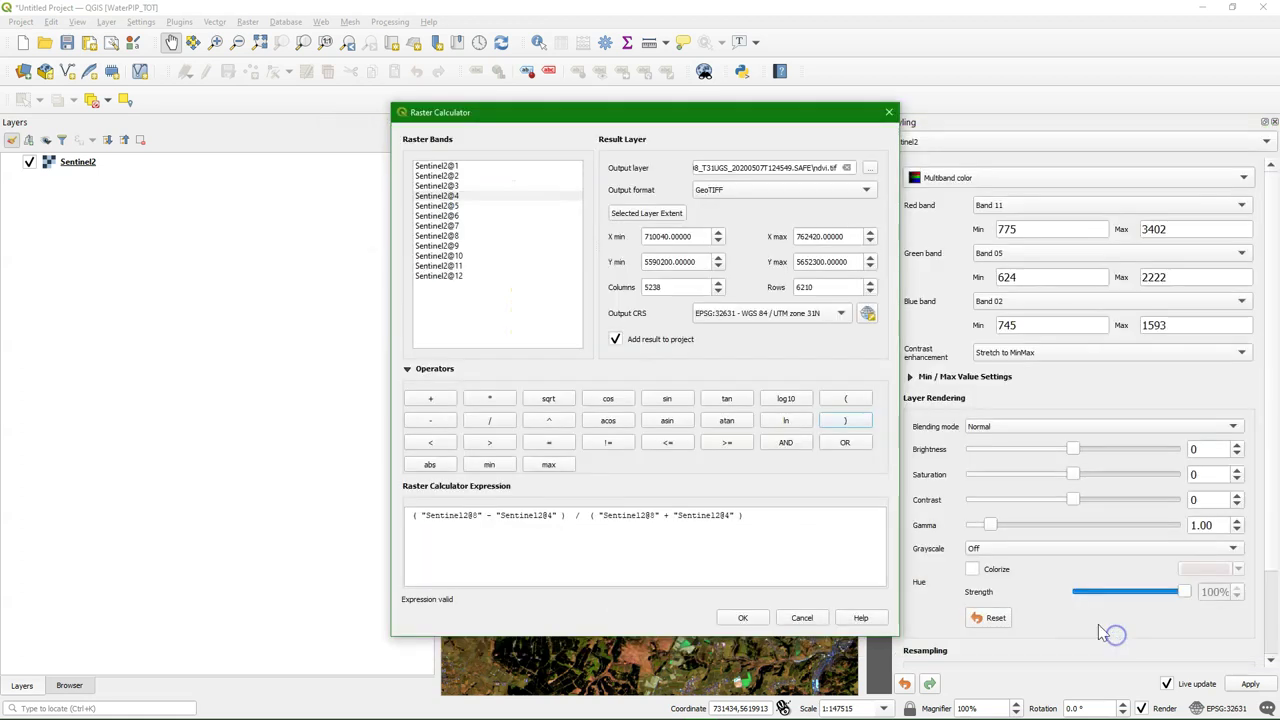
- Run the calculation and render the ndvi layer as singleband pseudocolor with the Greens ramp
left_click(743, 620)
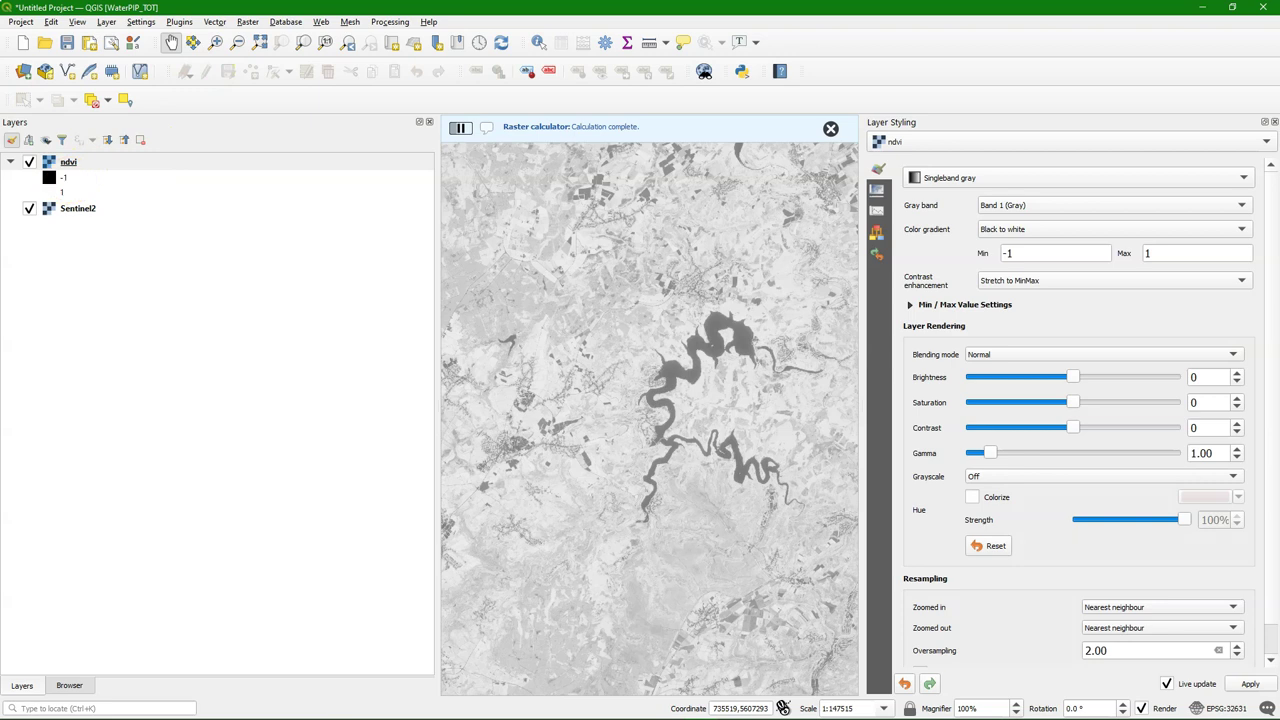
left_click(1001, 178)
left_click(968, 195)
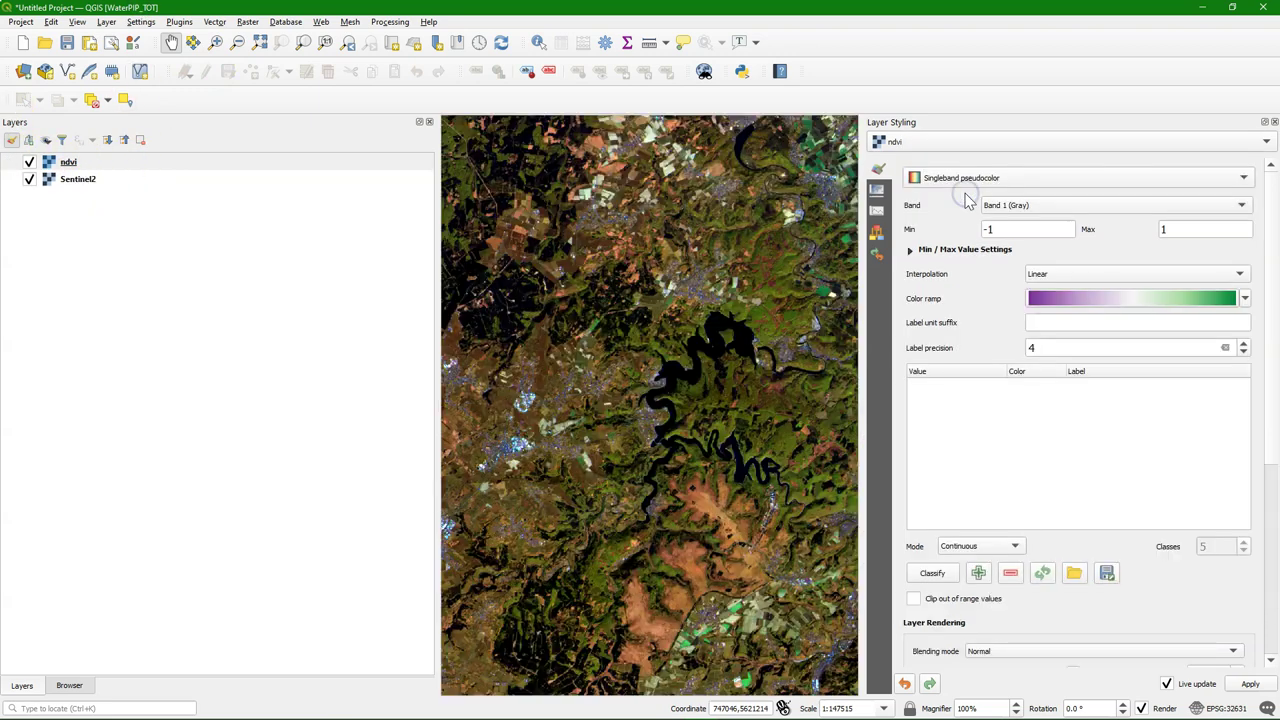
left_click(1245, 298)
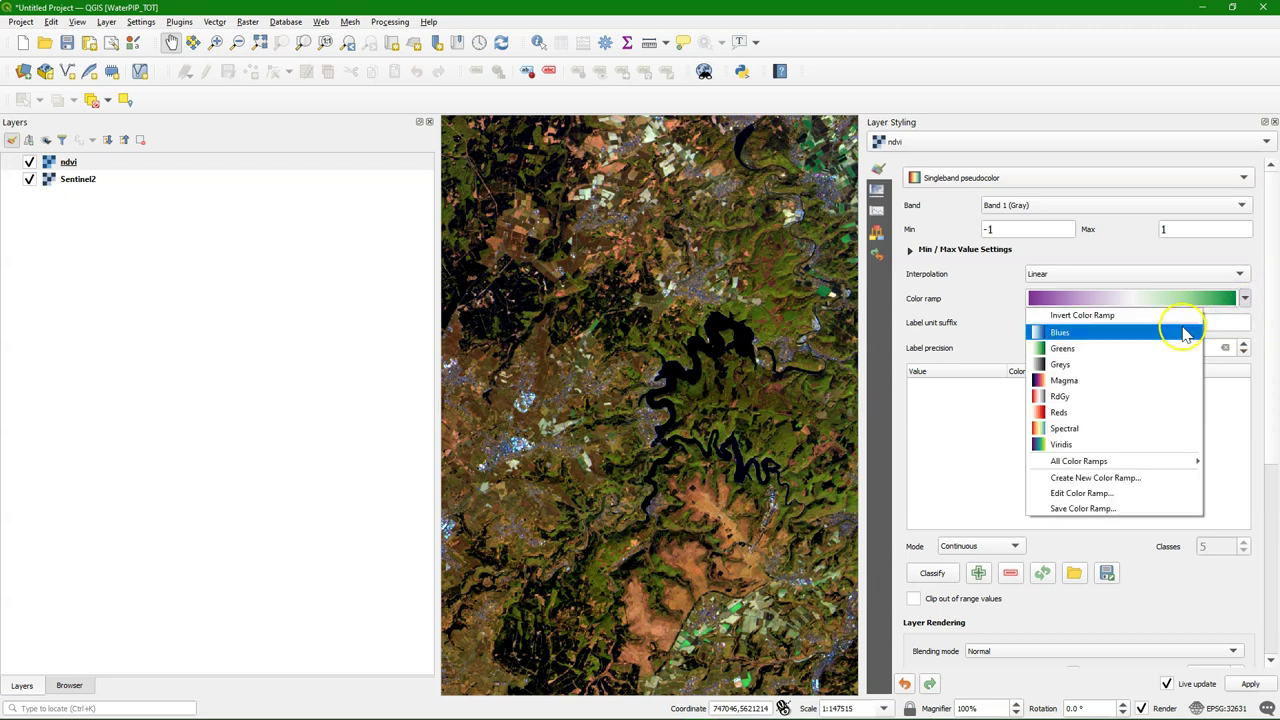
left_click(1065, 350)
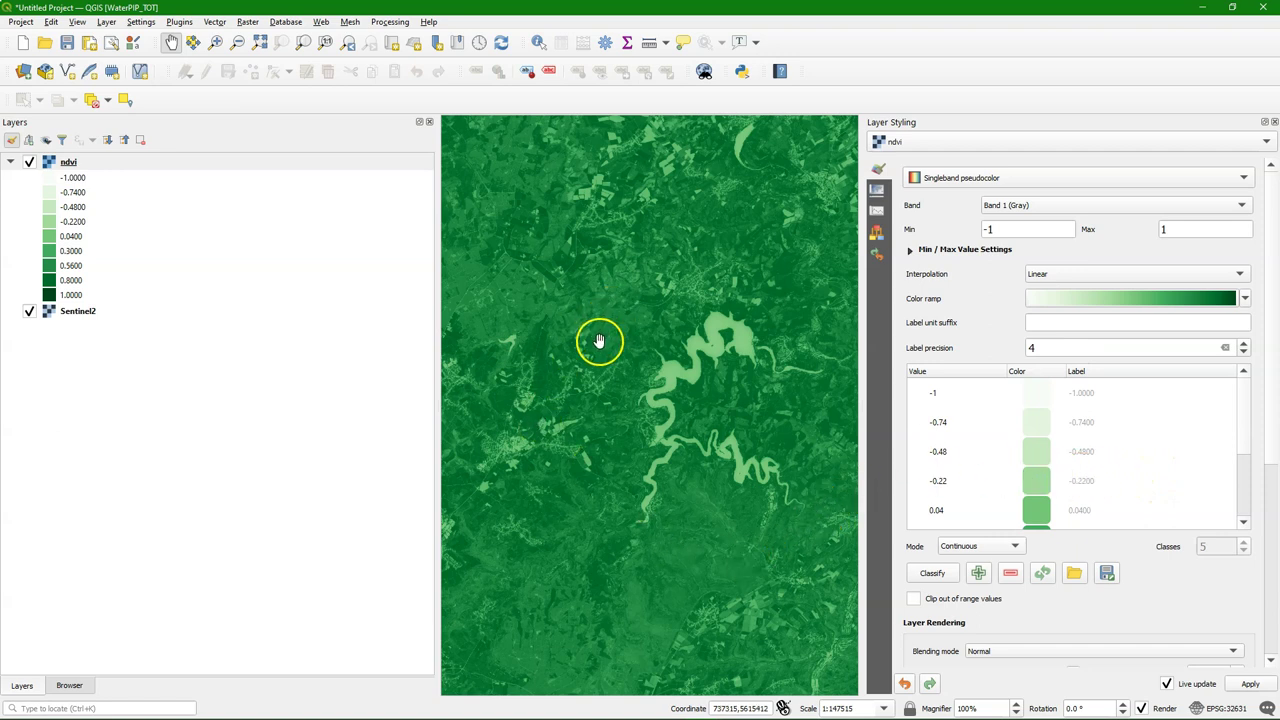
- Set the ndvi classification mode to Quantile with 5 classes
left_click(963, 549)
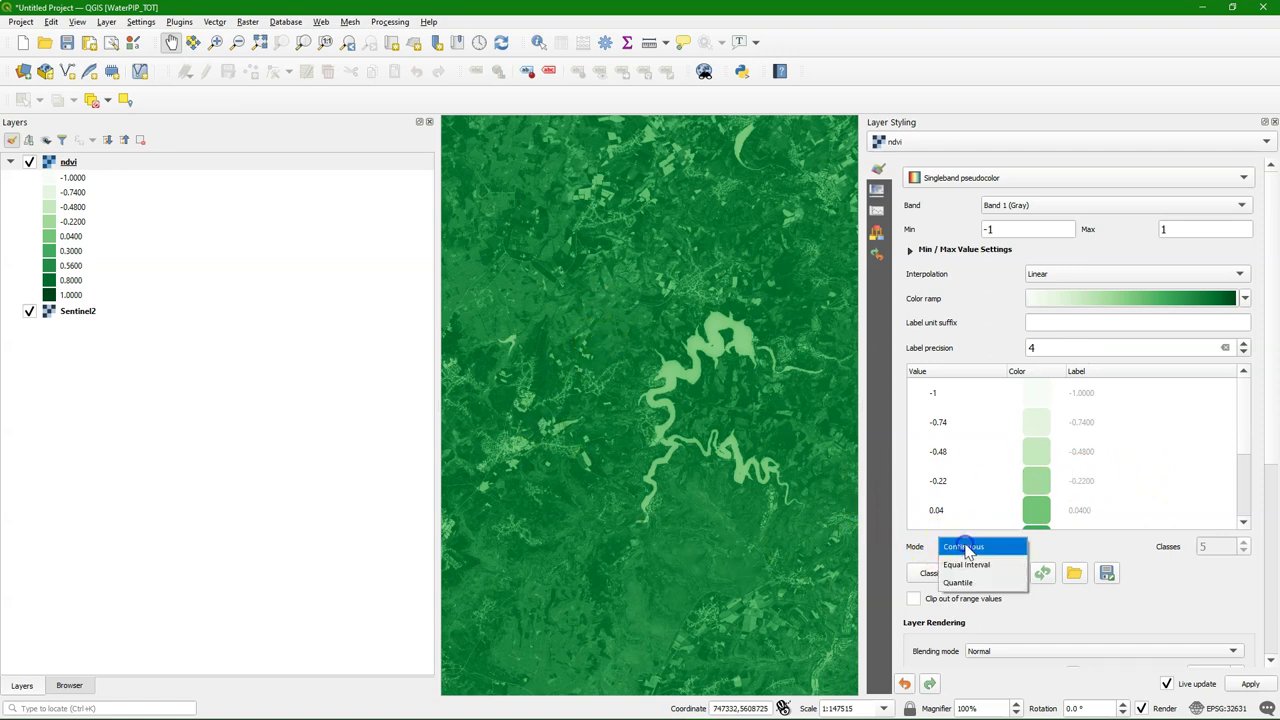
left_click(970, 564)
left_click(997, 548)
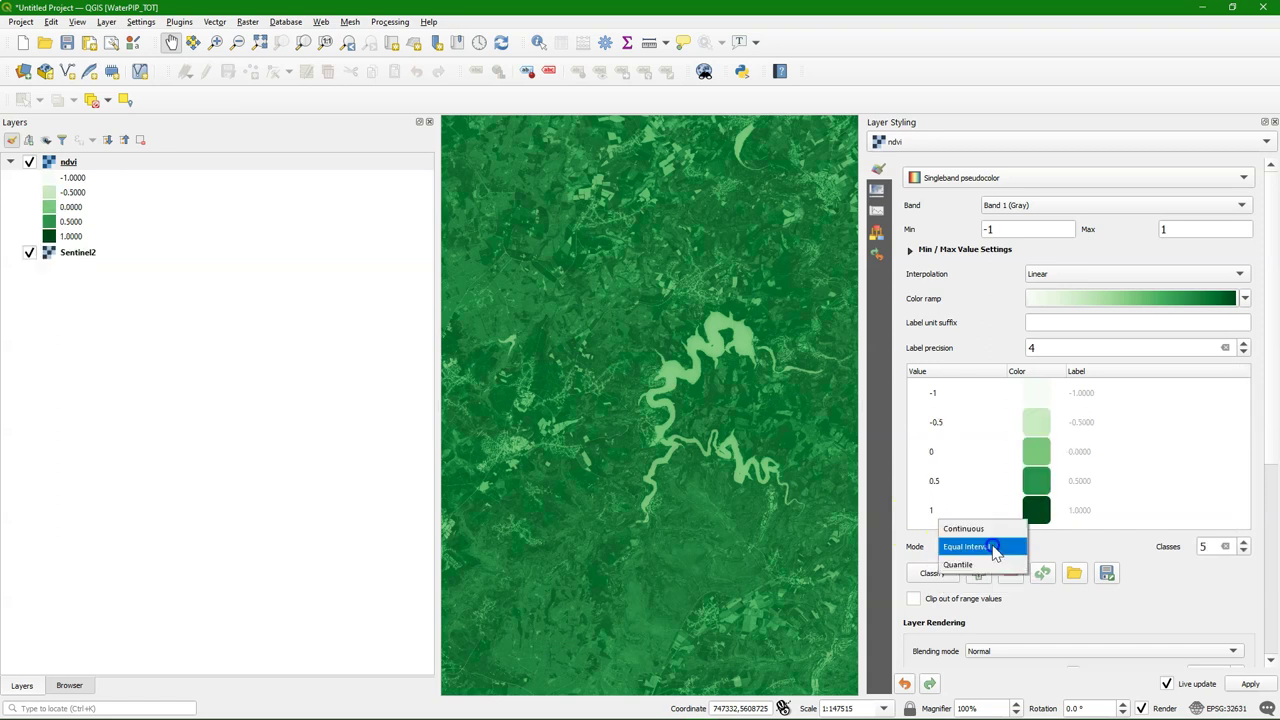
left_click(986, 564)
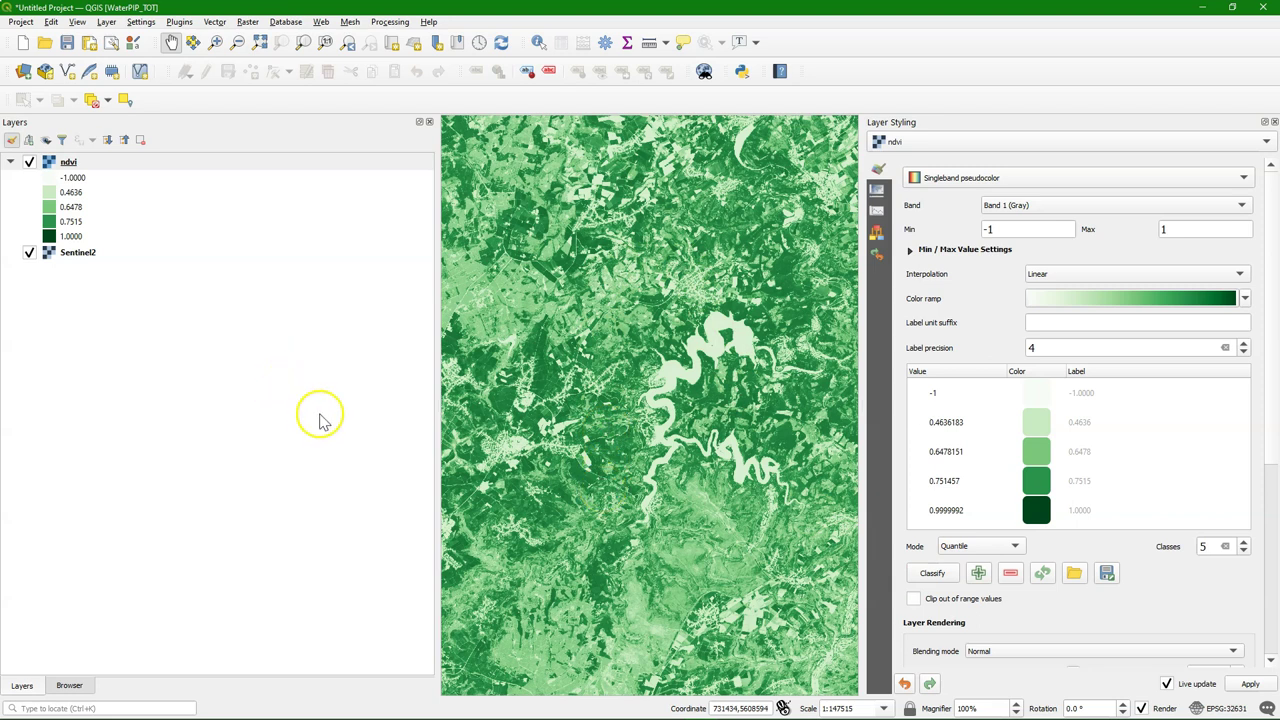
- Build the expression "ndvi@1" > 0 in a new Raster Calculator
left_click(248, 22)
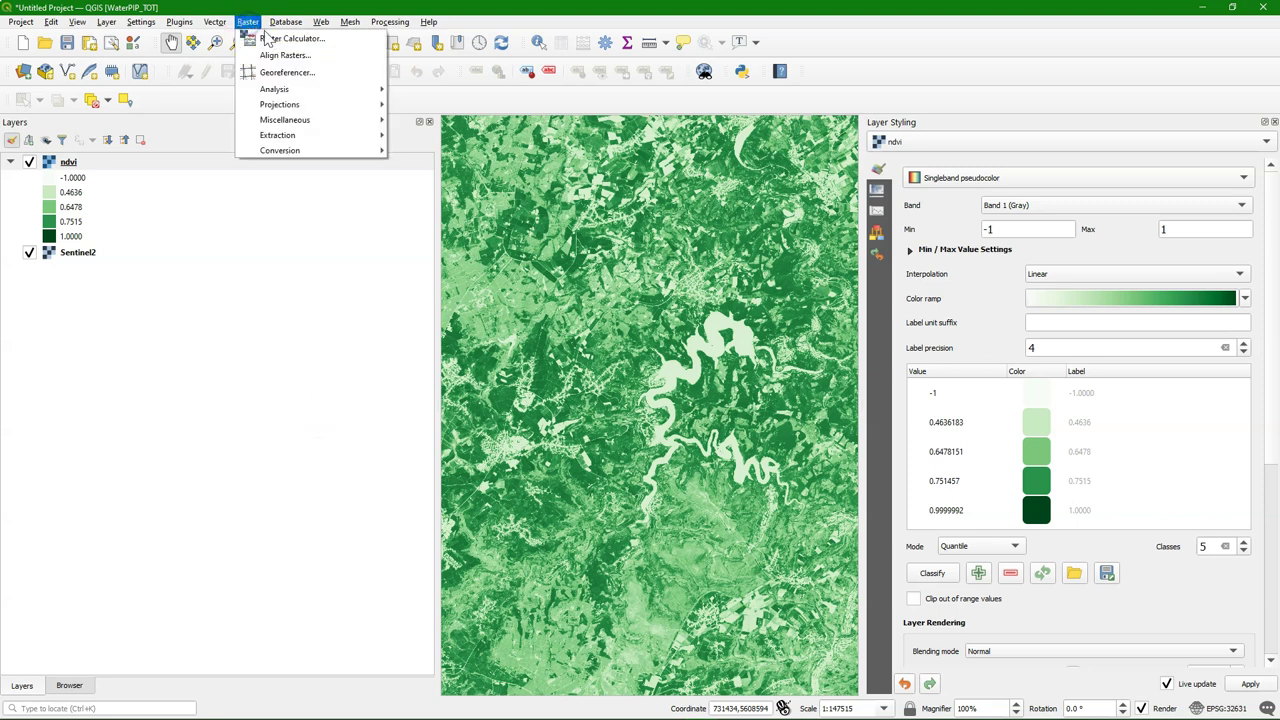
left_click(275, 40)
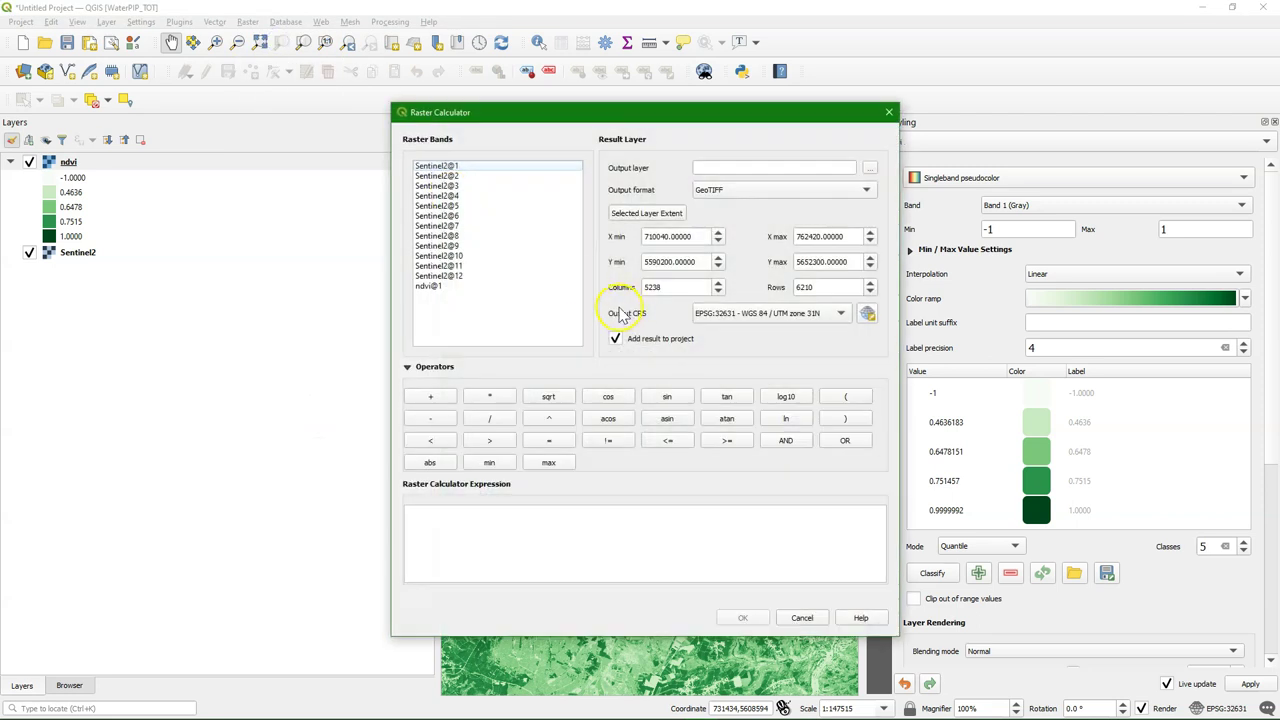
double_click(428, 286)
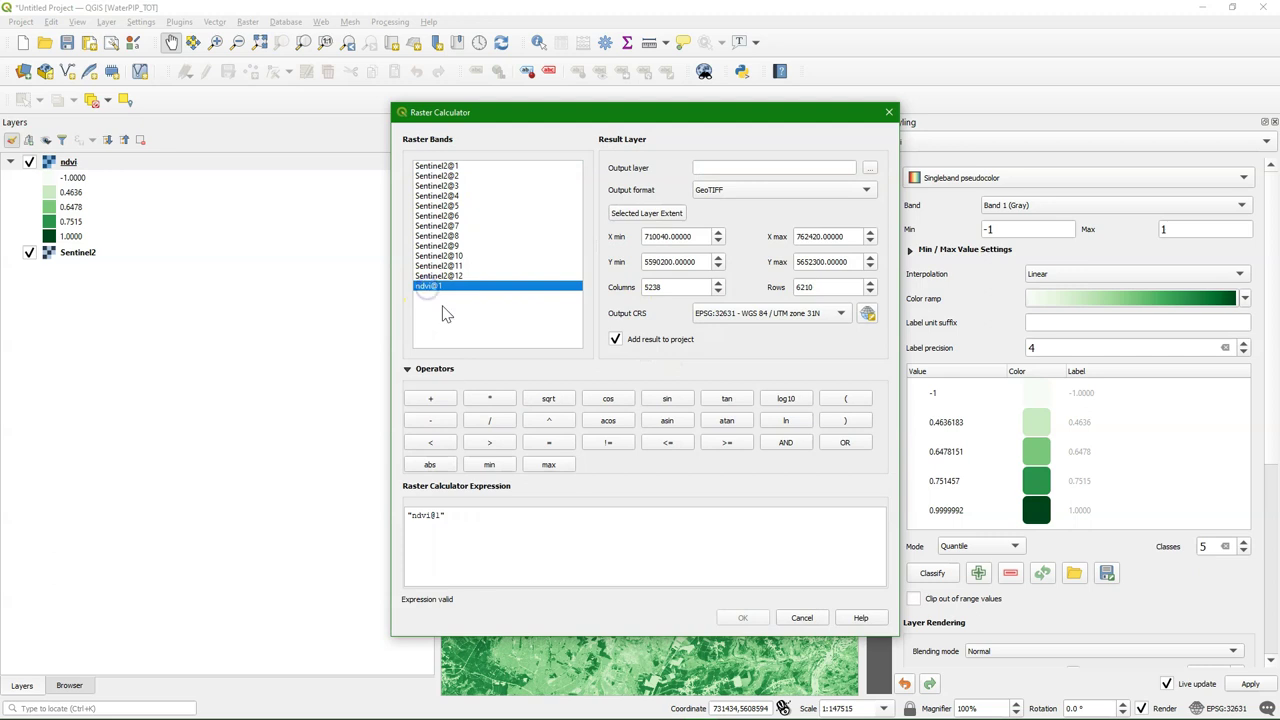
left_click(489, 442)
left_click(483, 521)
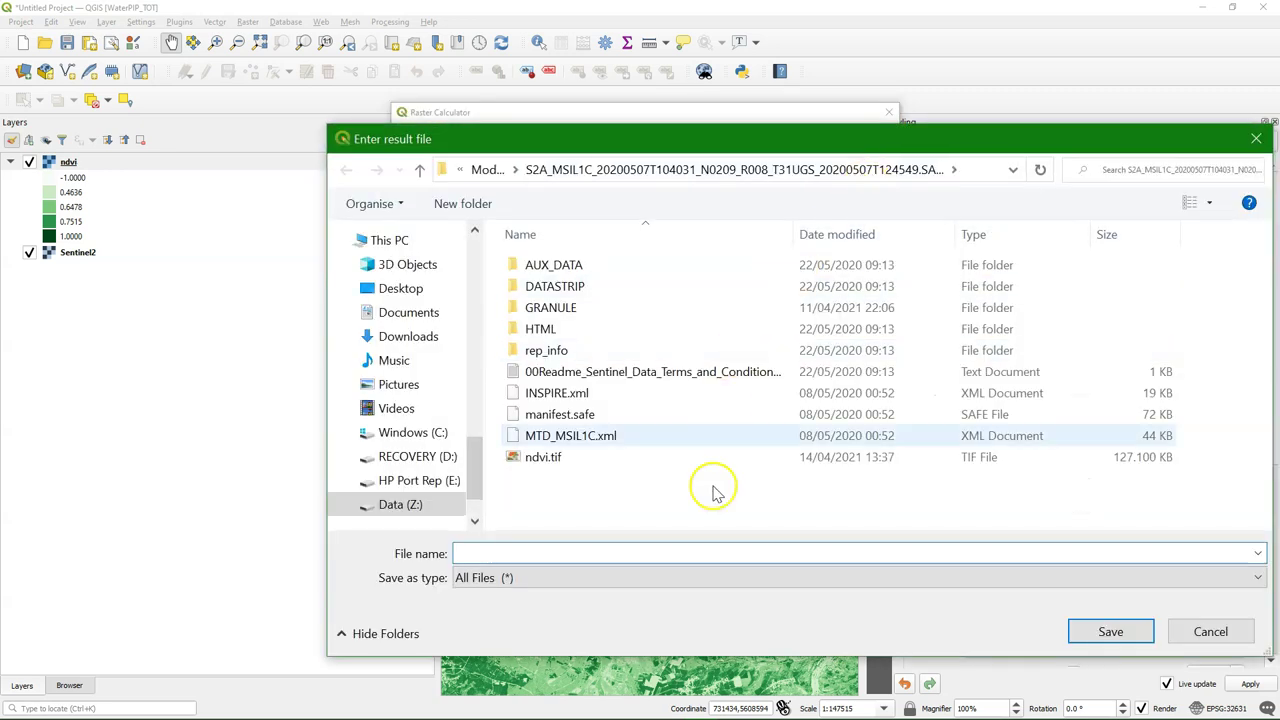
- Save the result as vegetated.tif and run the calculation
left_click(655, 550)
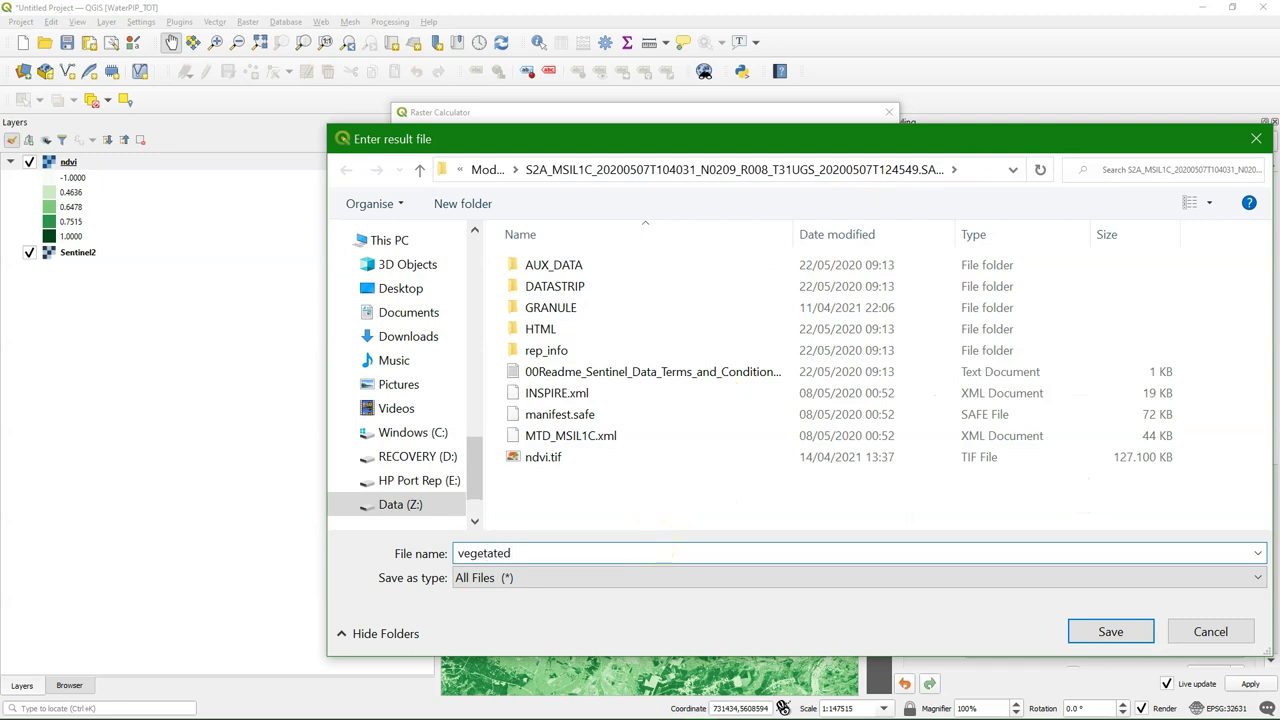
left_click(1120, 634)
left_click(744, 620)
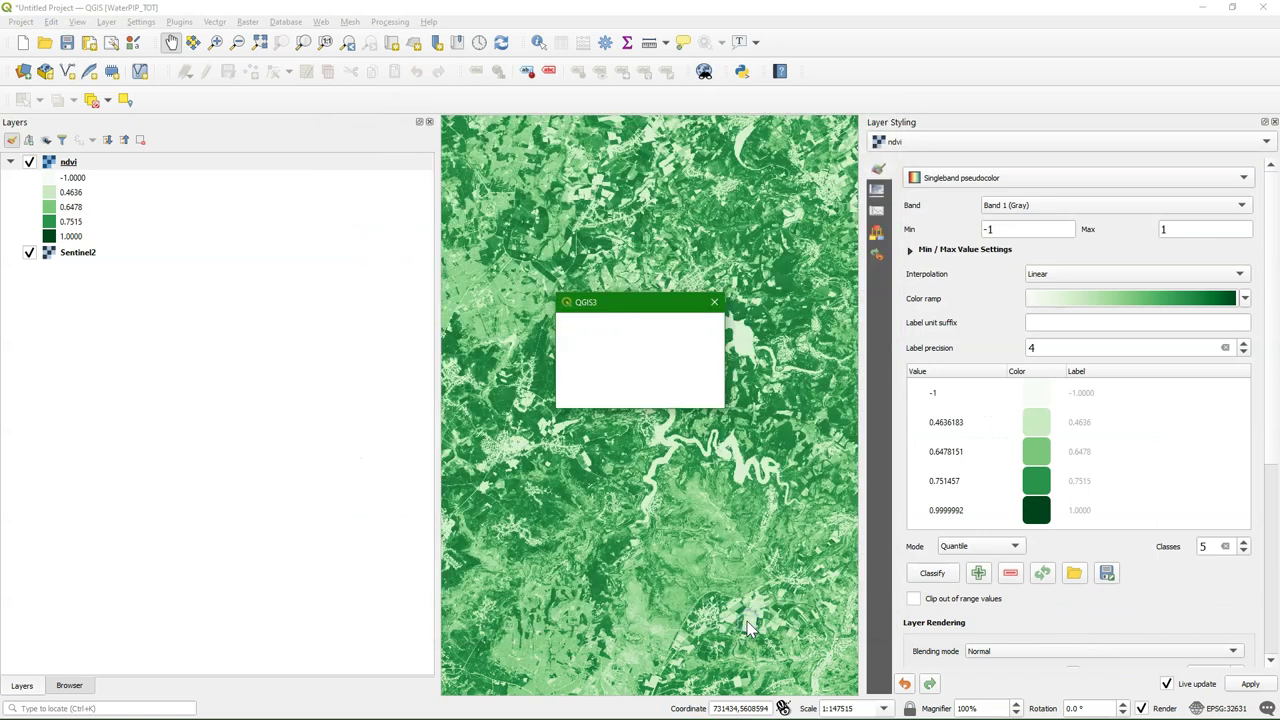
left_click(272, 336)
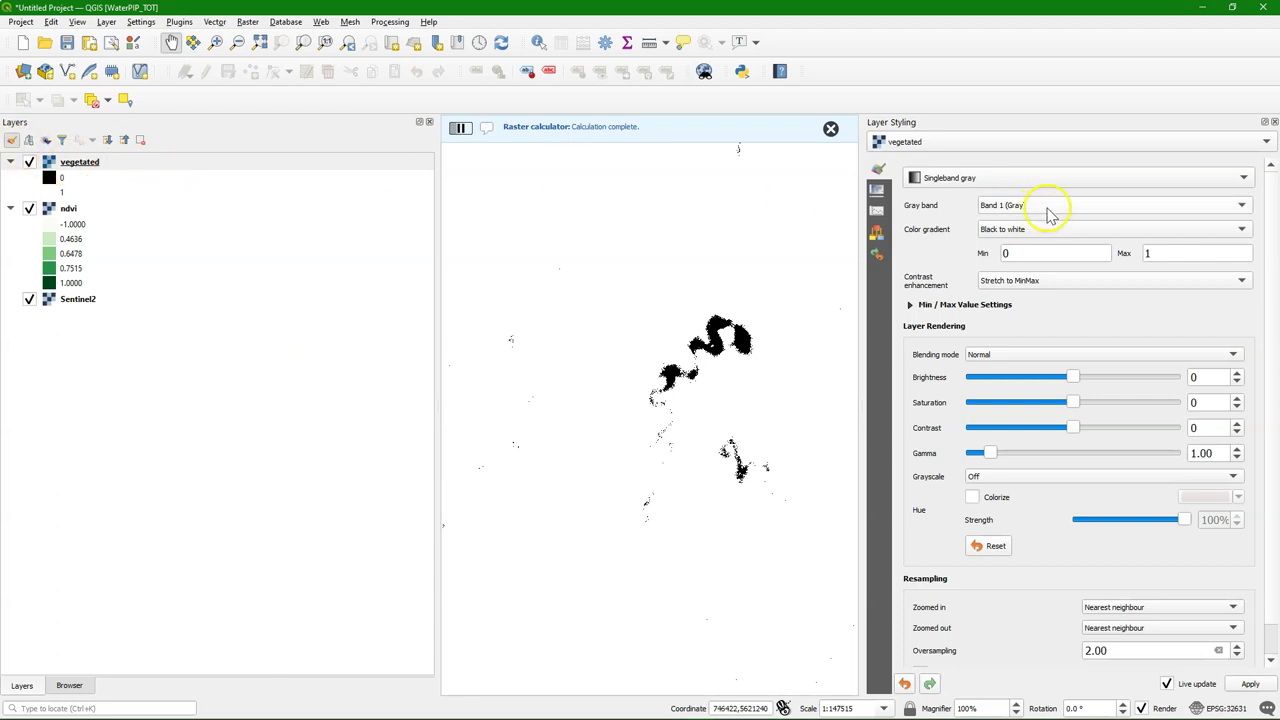
- Render the vegetated layer as Paletted/Unique values and classify its values 0 and 1
left_click(991, 178)
left_click(968, 159)
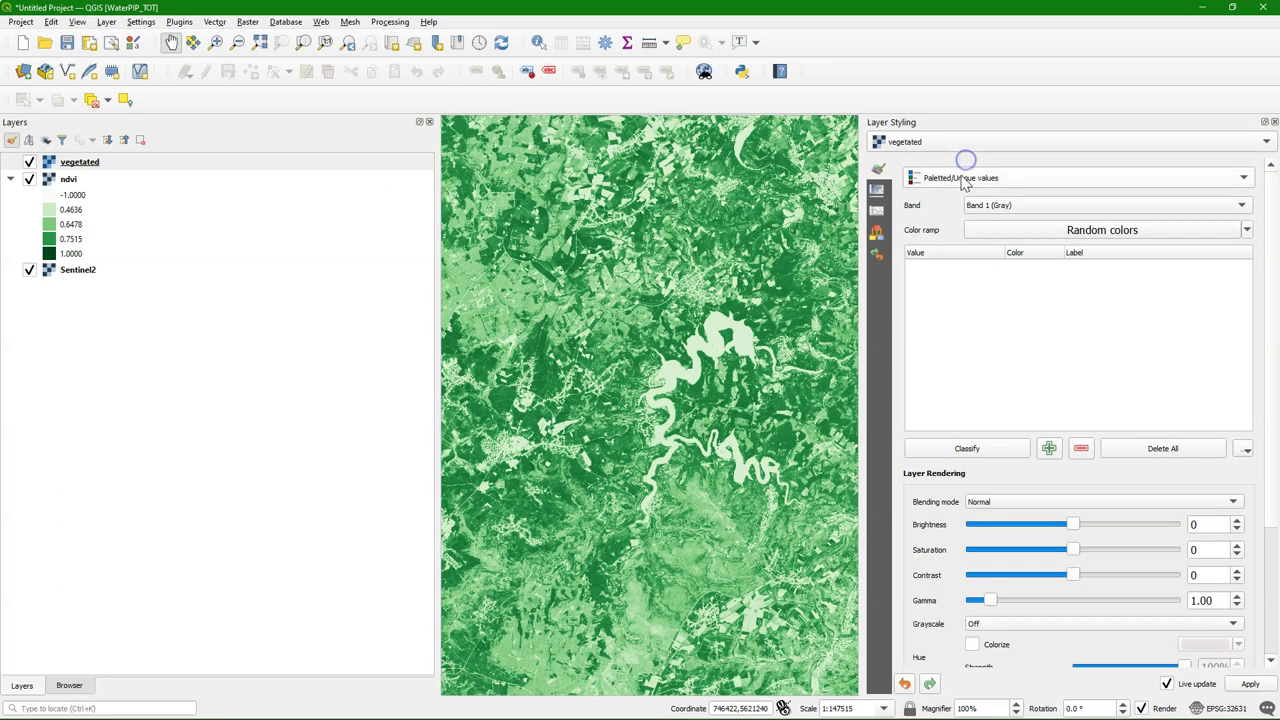
left_click(965, 450)
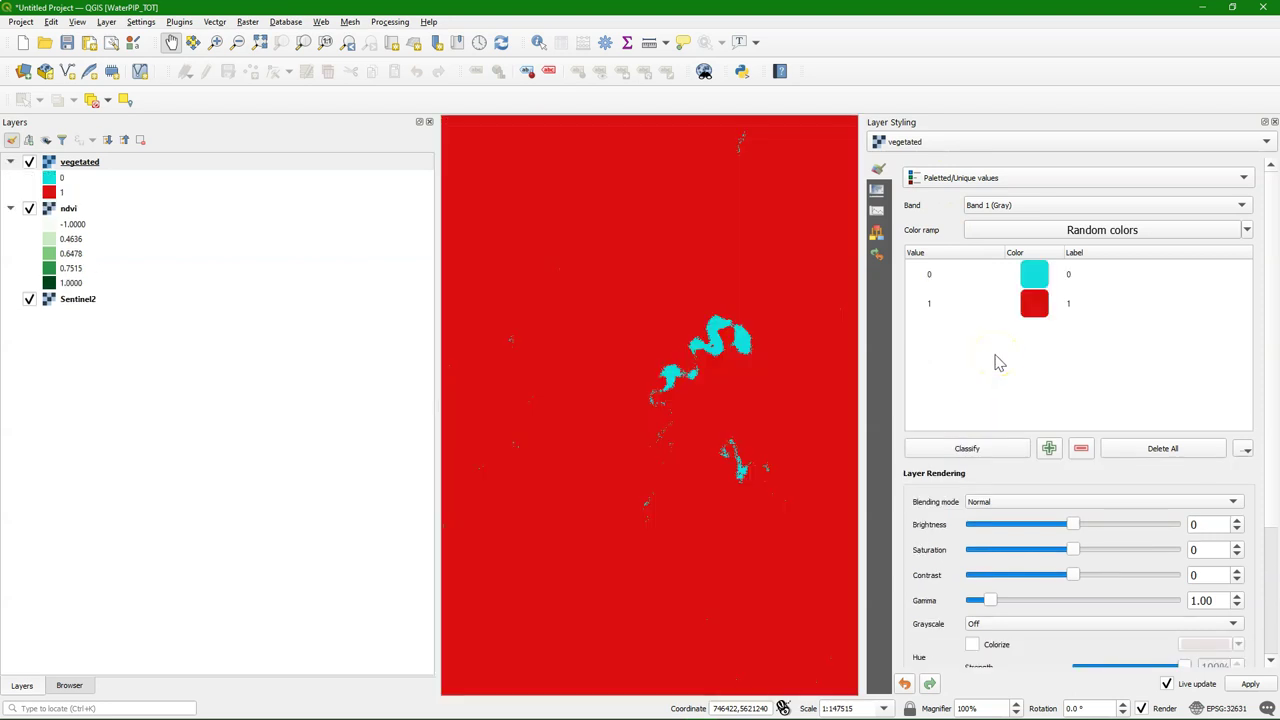
- Change value 1's colour to green (hue 130°), leaving 0 in cyan
double_click(1034, 303)
left_click(1030, 491)
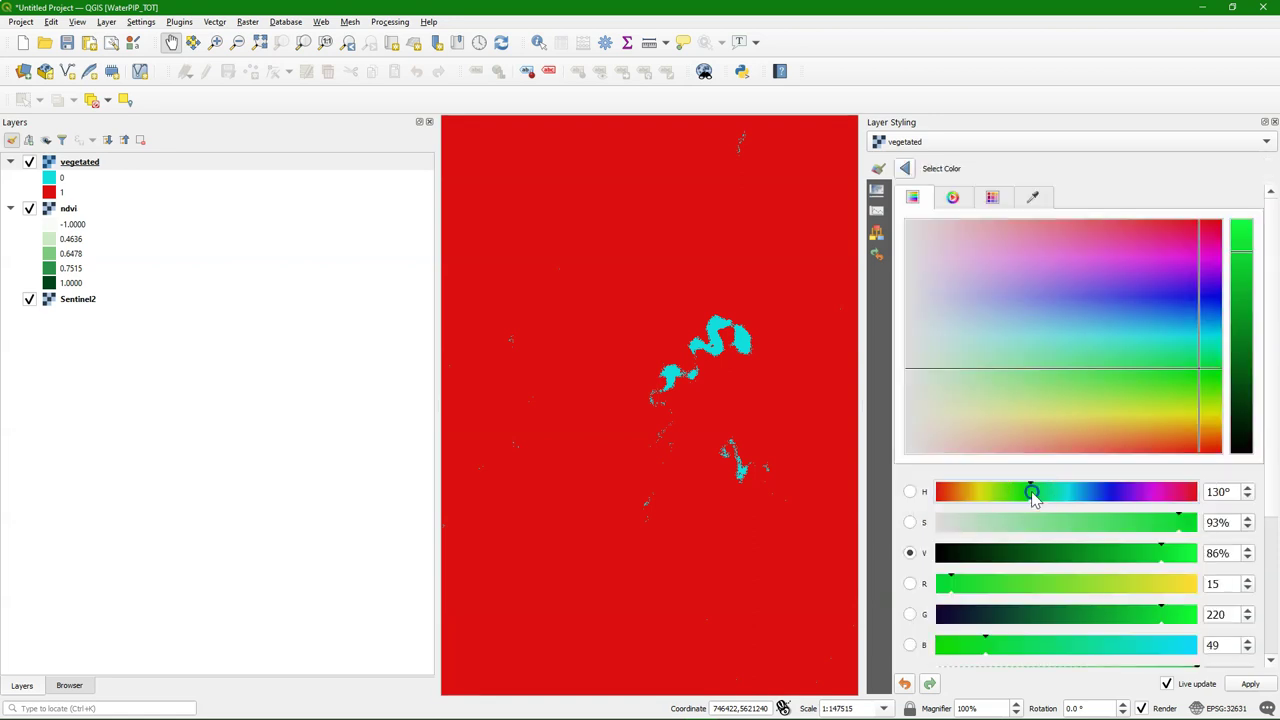
left_click(907, 169)
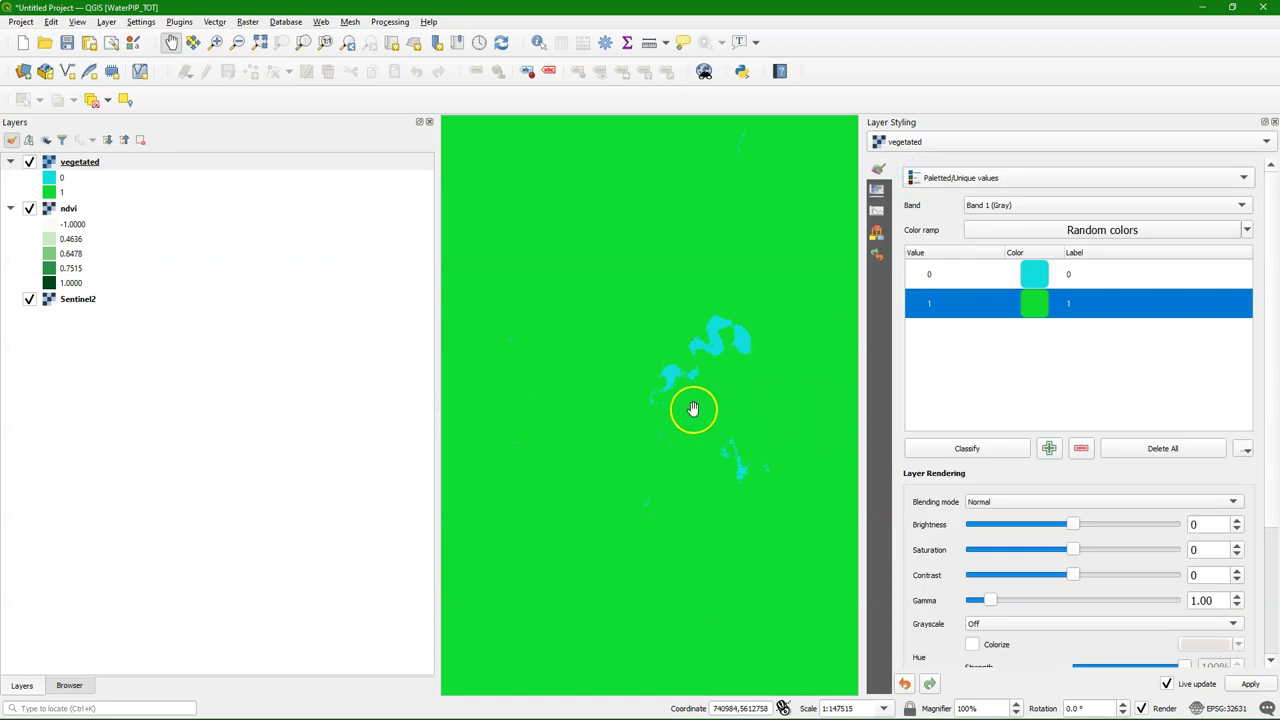
scroll(693, 408, "down", 1)
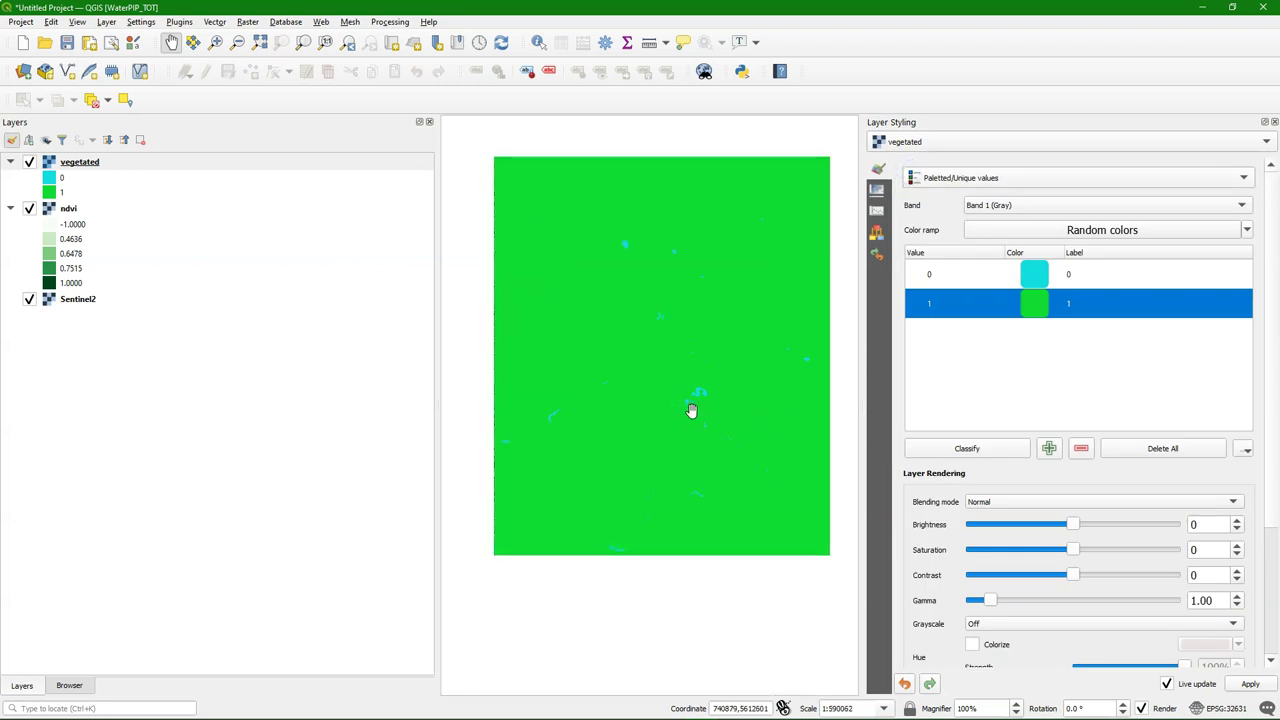
left_click_drag(629, 414, 729, 406)
left_click_drag(779, 362, 691, 497)
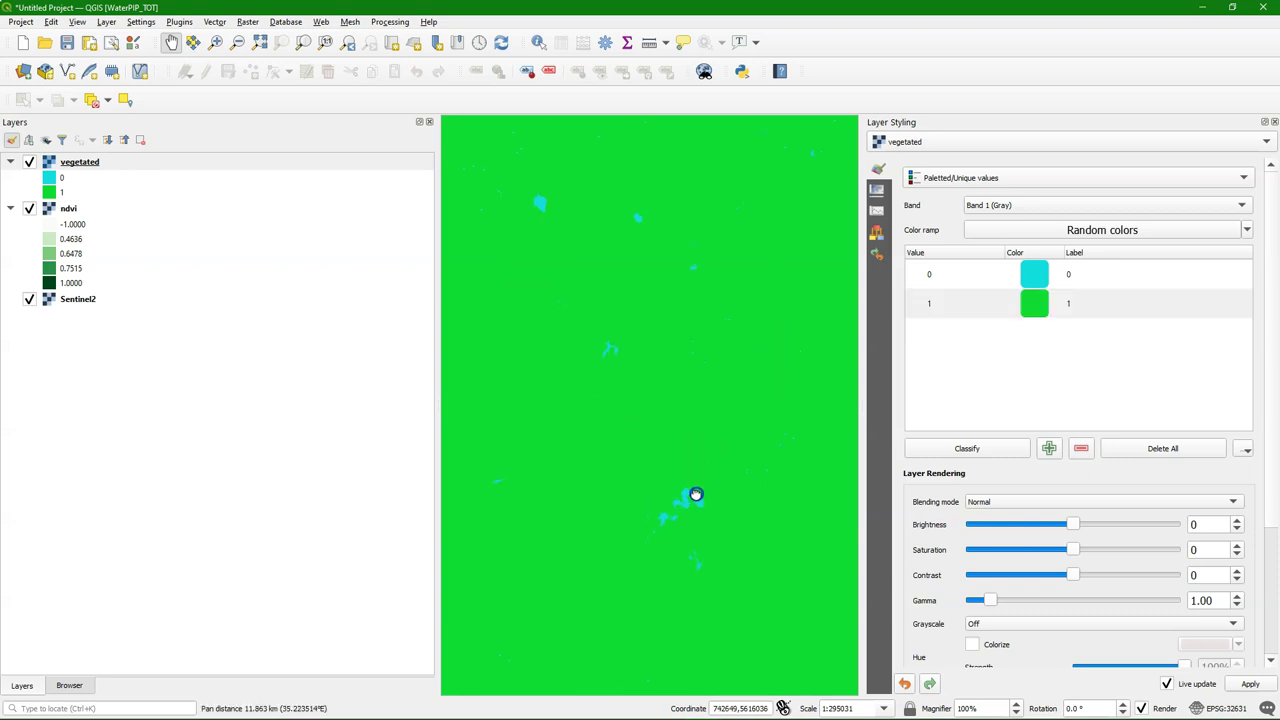
left_click_drag(611, 309, 686, 297)
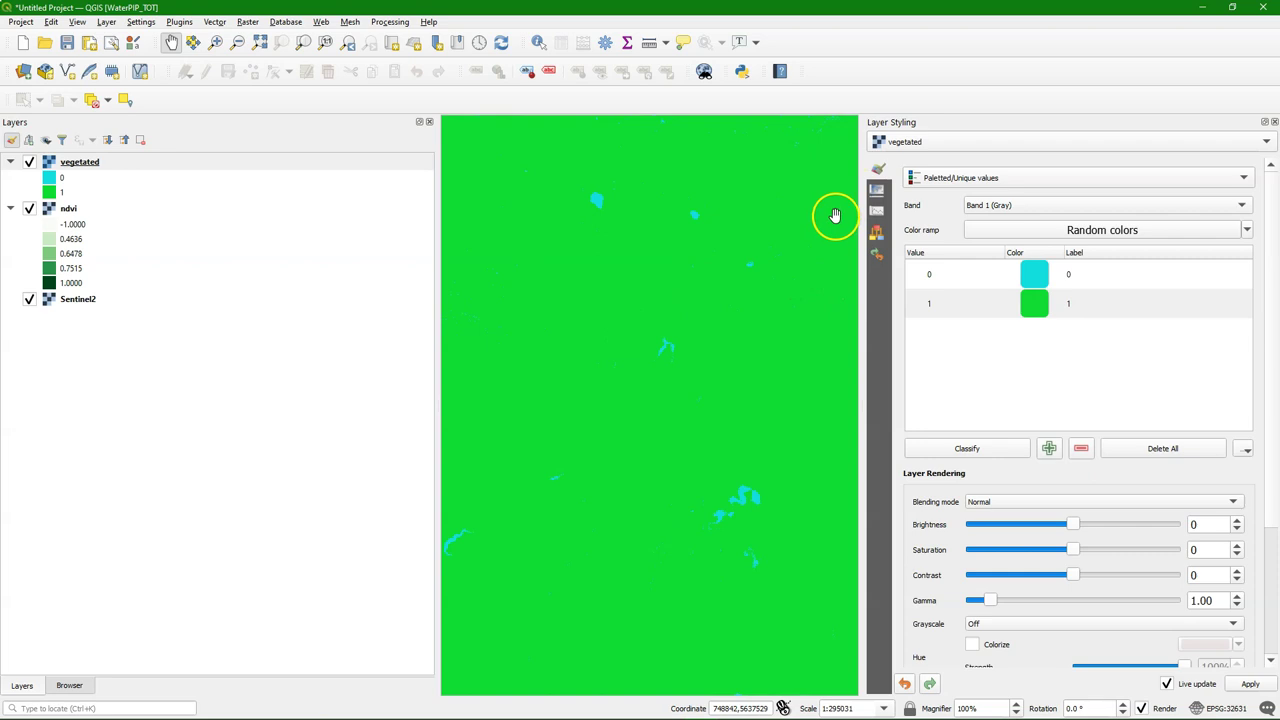
- Open Reclassify by Table with ndvi as input and add rows to its reclassification table
left_click(390, 22)
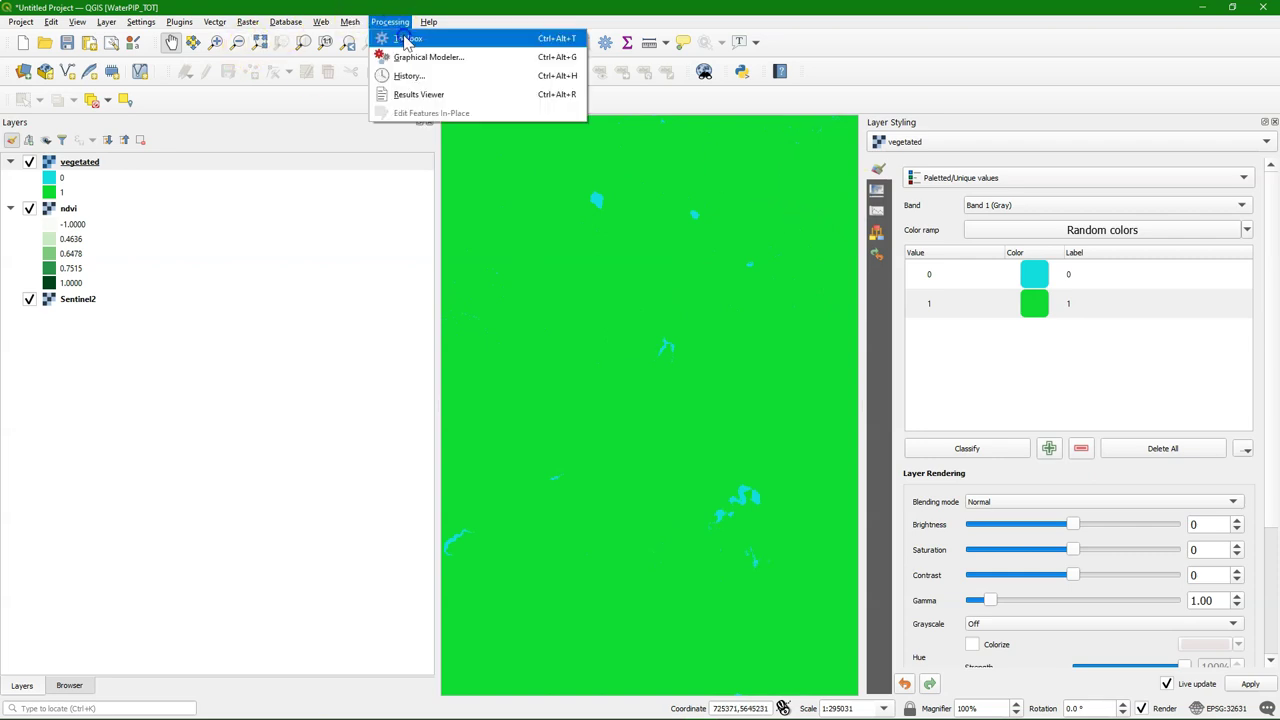
left_click(408, 38)
type("reclas")
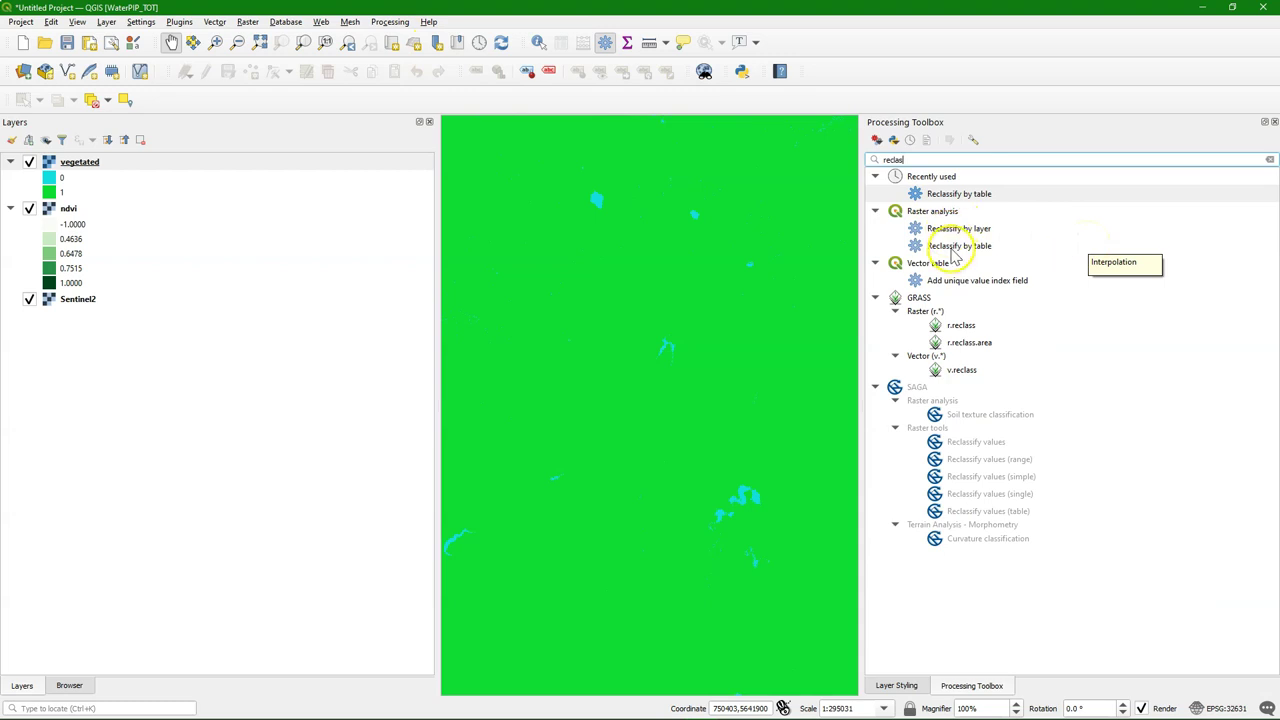
double_click(948, 245)
left_click_drag(622, 196, 444, 107)
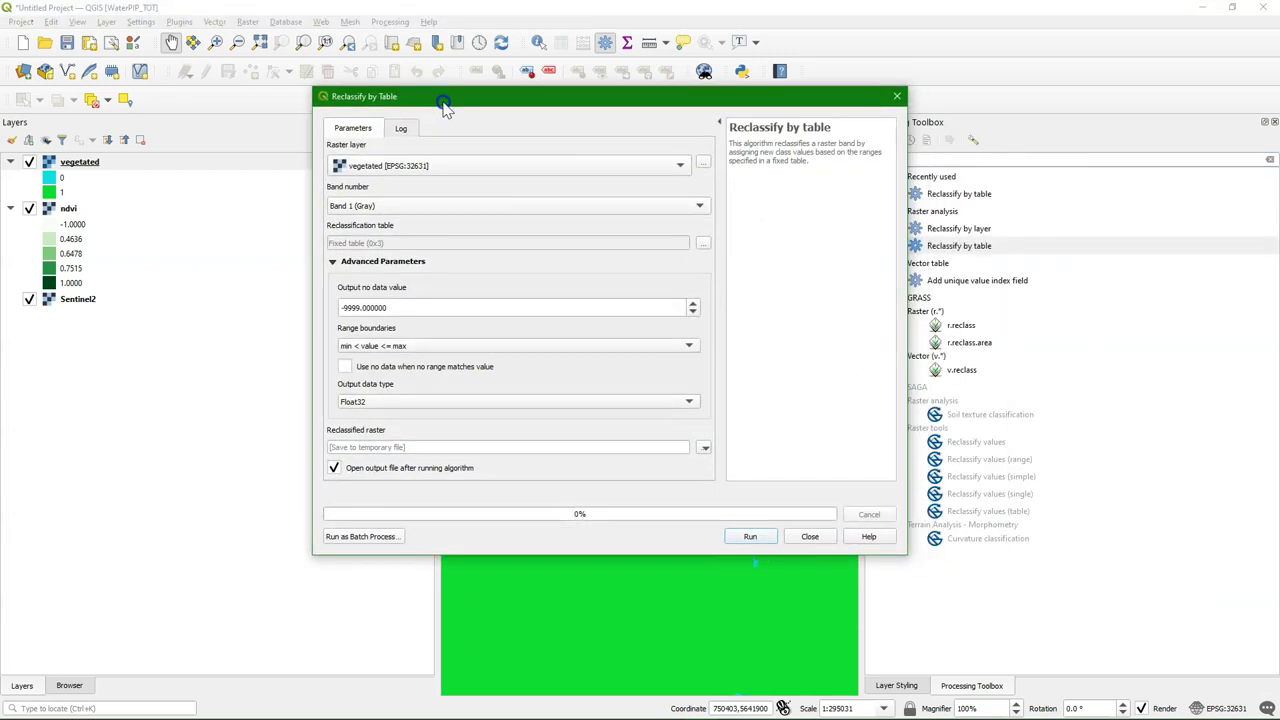
left_click(432, 167)
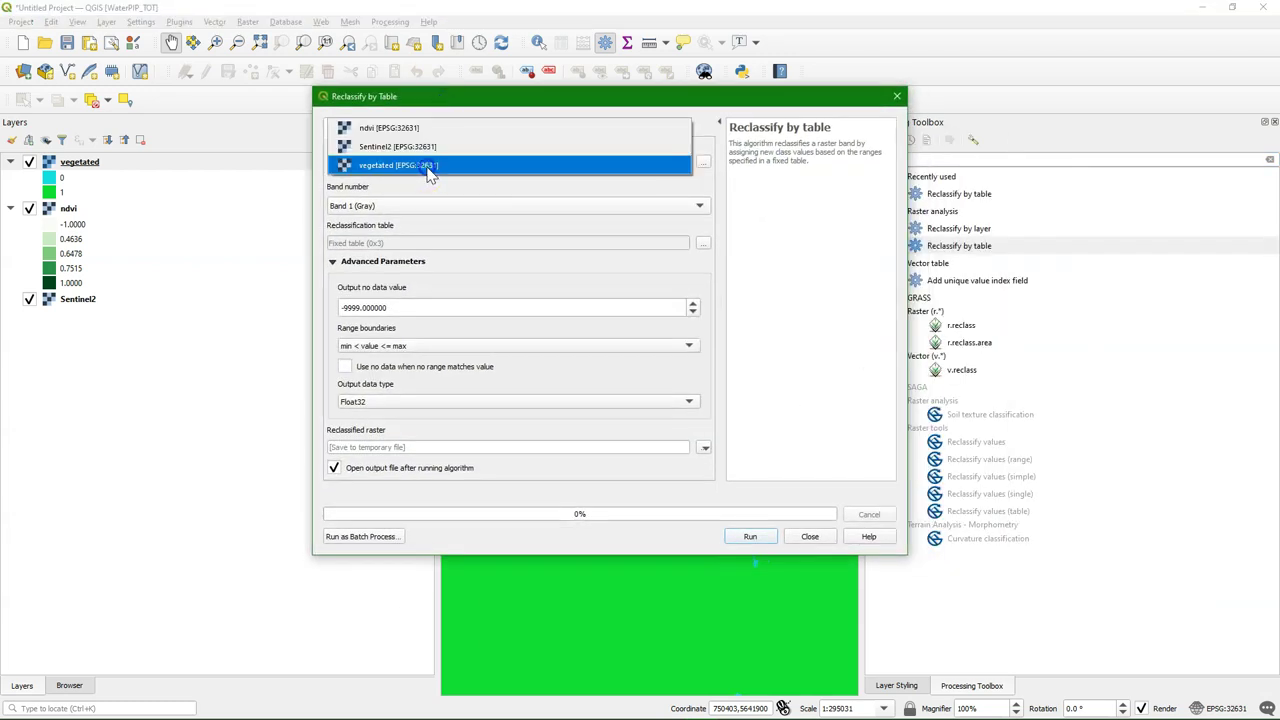
left_click(383, 128)
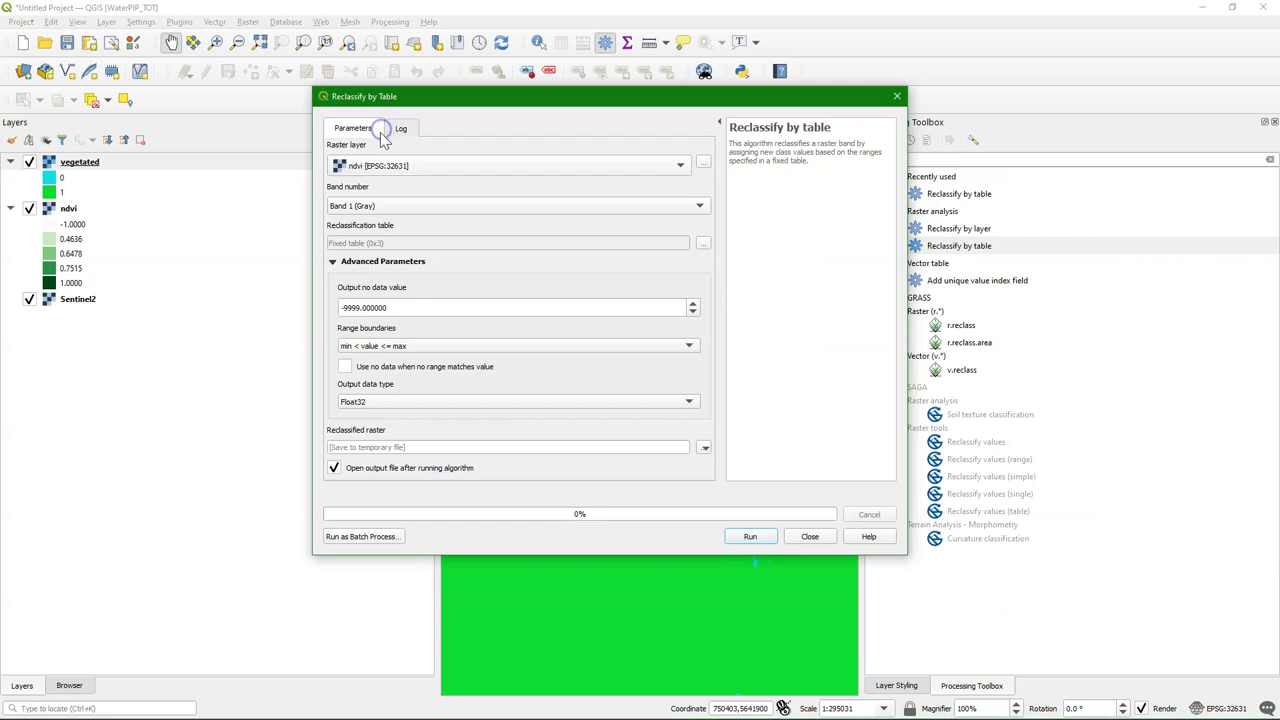
left_click(703, 246)
left_click(664, 181)
left_click(664, 181)
left_click(664, 181)
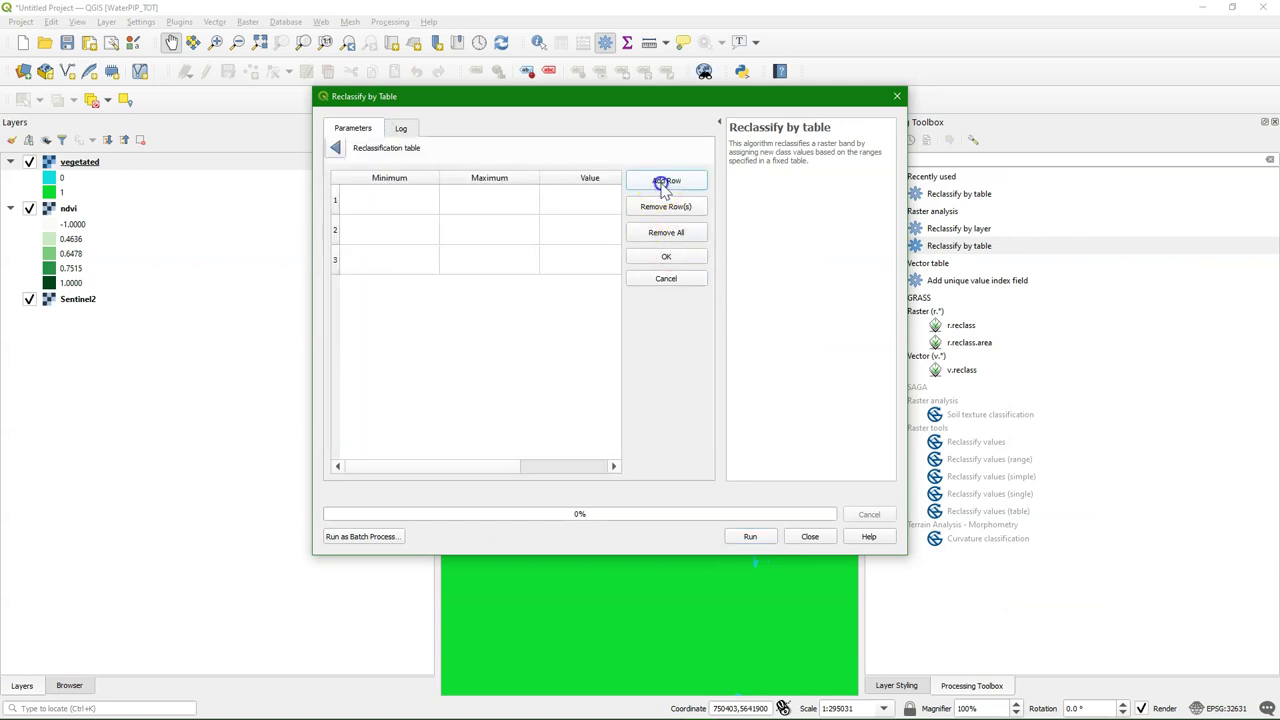
left_click(664, 181)
left_click(664, 181)
- Fill rows one and two: -1–0 → class 0 and 0–0.1 → class 1
double_click(391, 207)
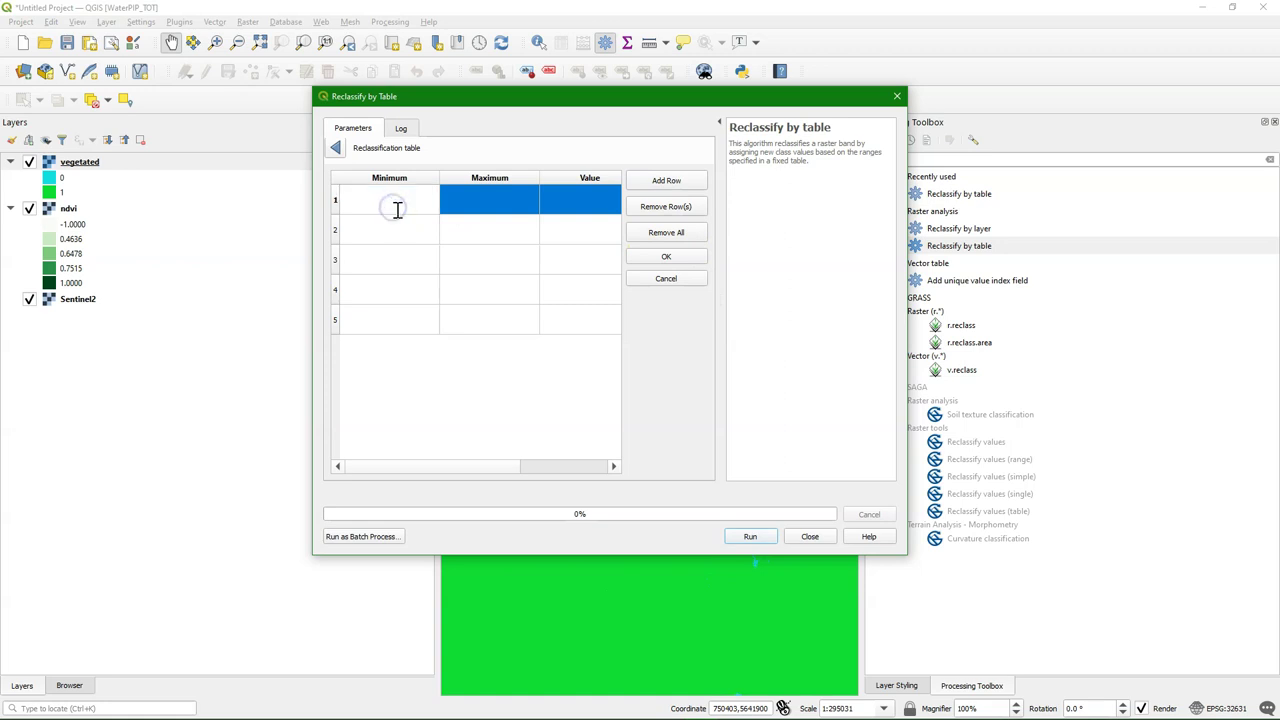
type("-1")
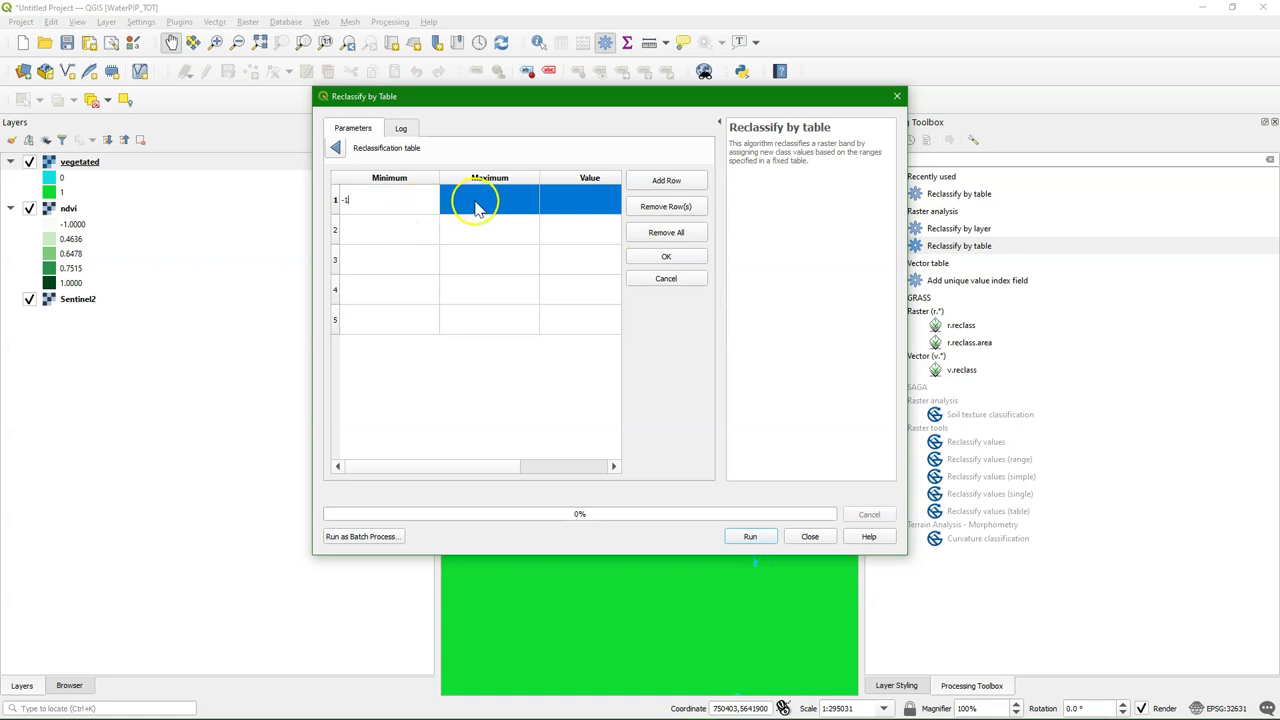
double_click(475, 201)
type("0")
double_click(574, 206)
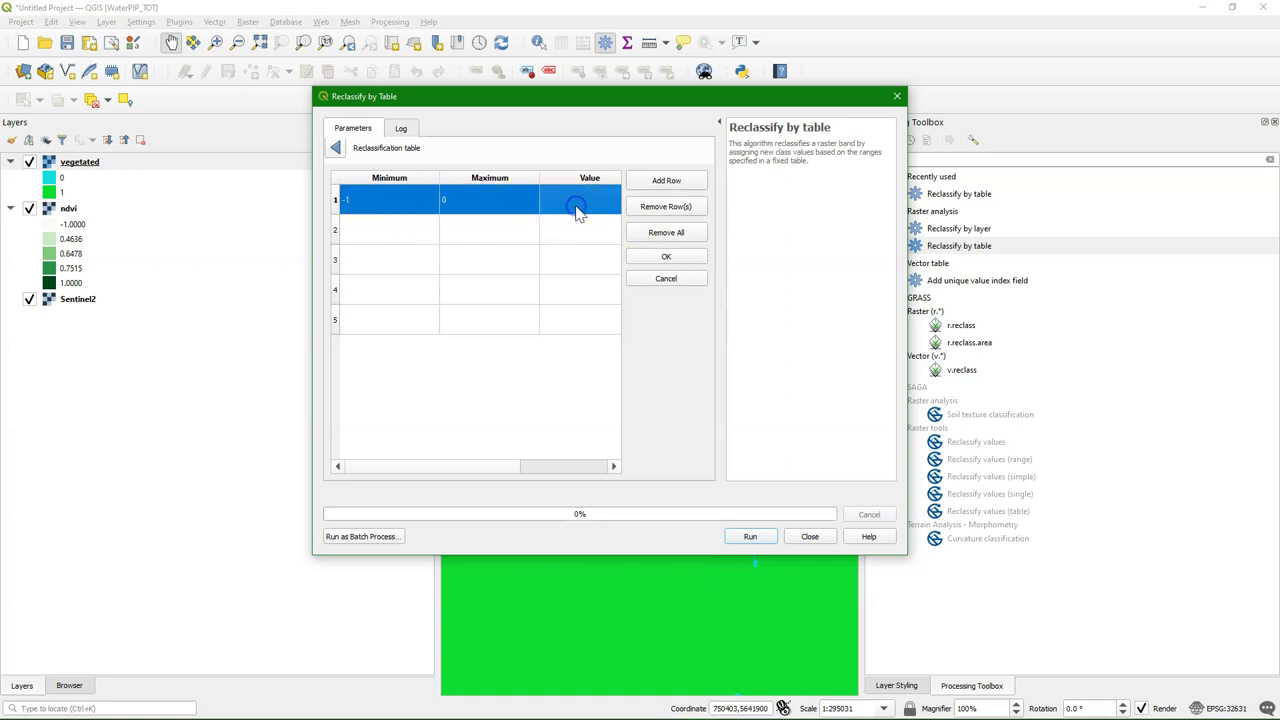
type("0")
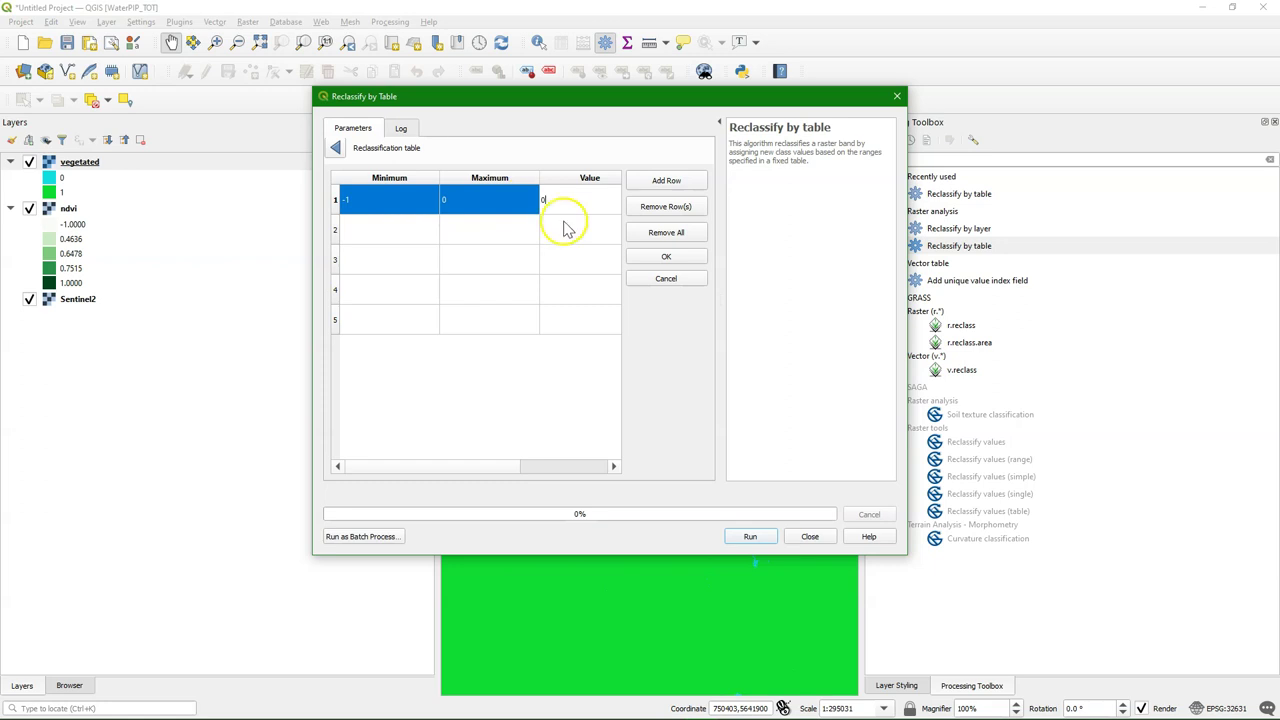
double_click(409, 233)
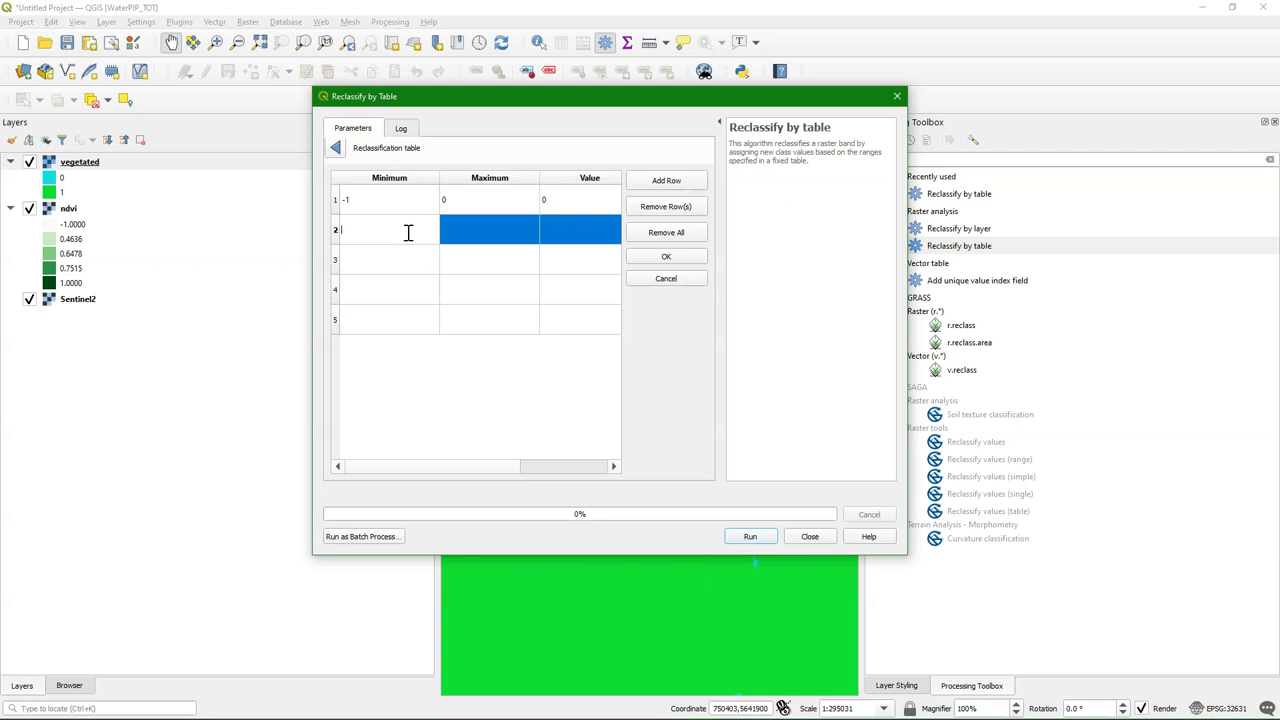
type("0")
double_click(492, 233)
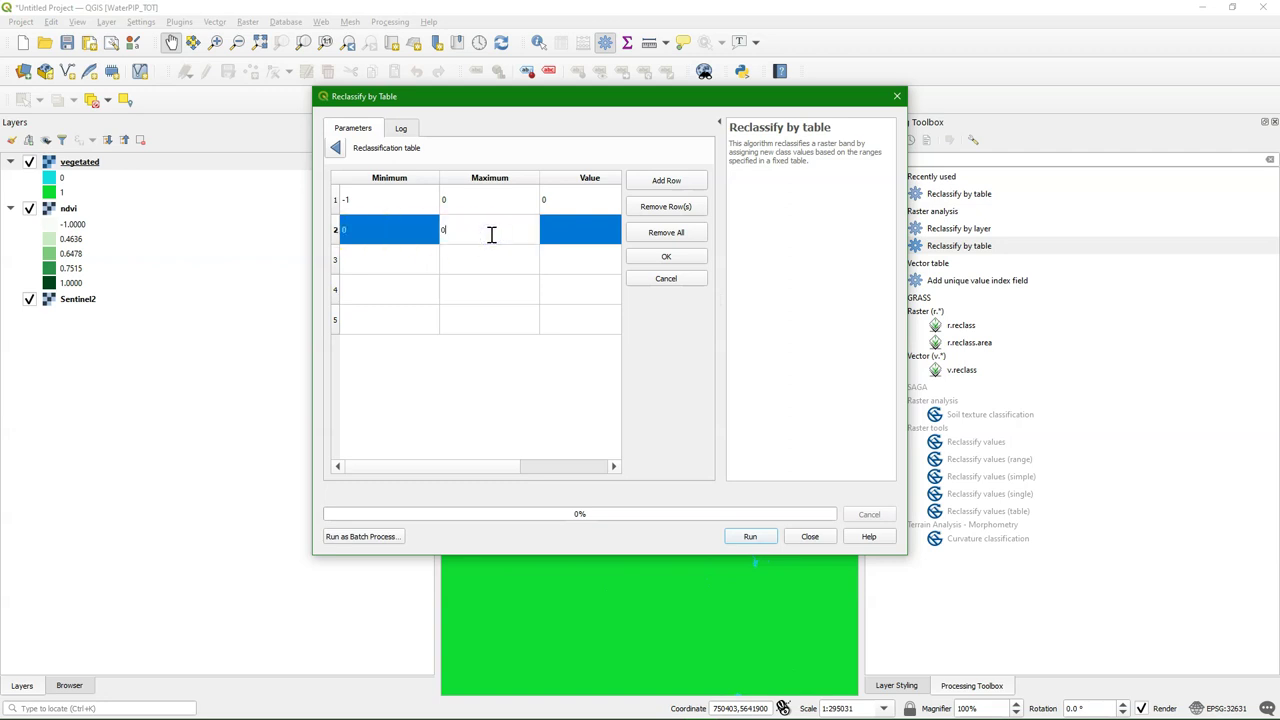
type("0.1")
double_click(571, 233)
type("1")
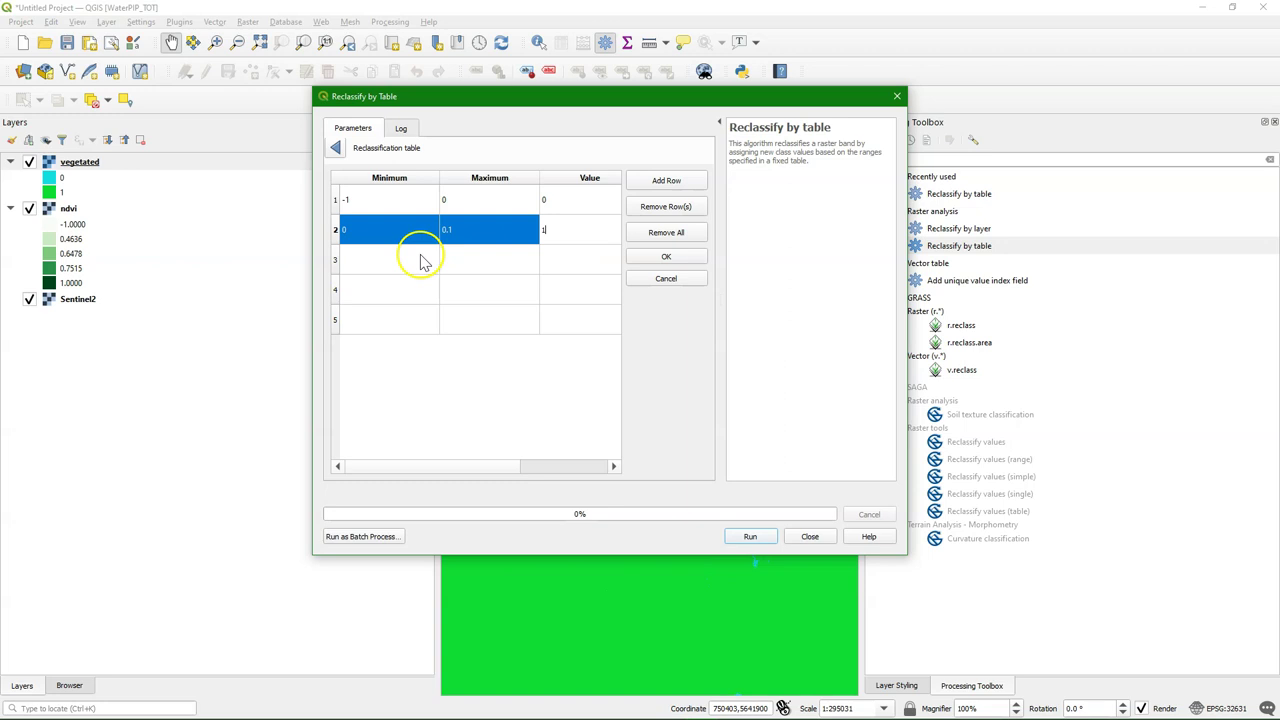
- Fill row three: 0.1–0.25 → class 2
double_click(380, 263)
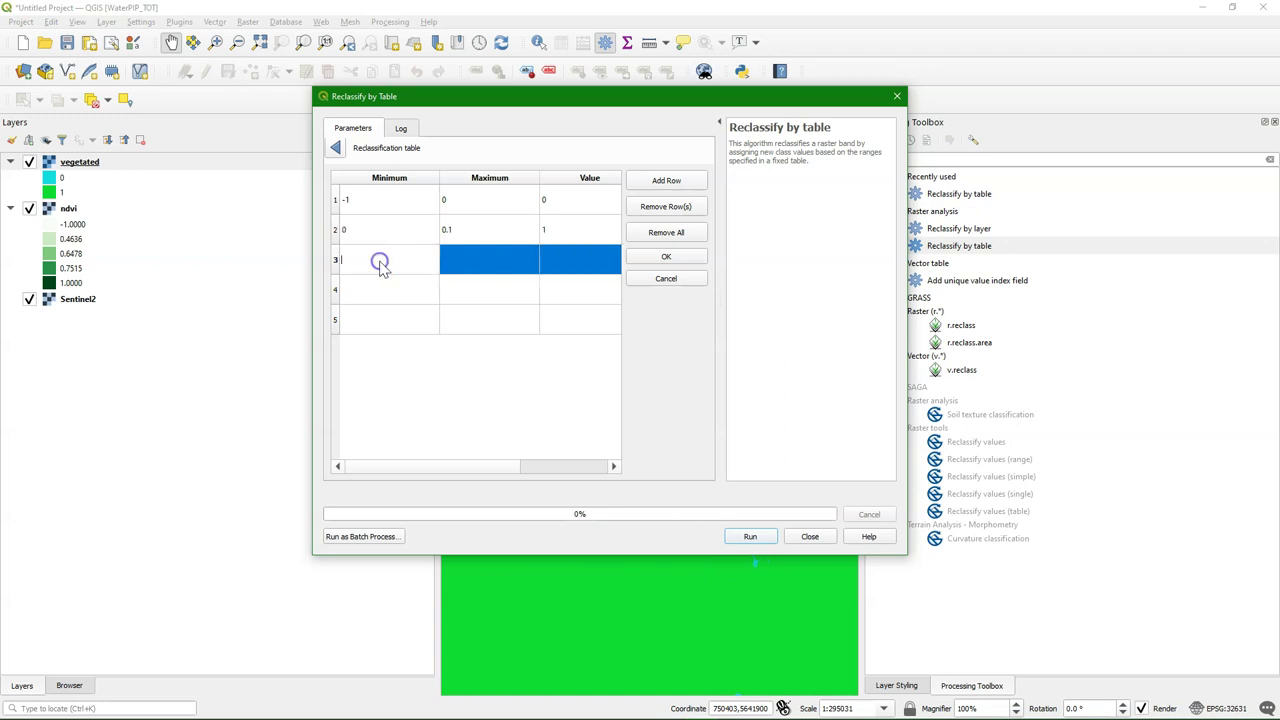
type("0.1")
double_click(470, 260)
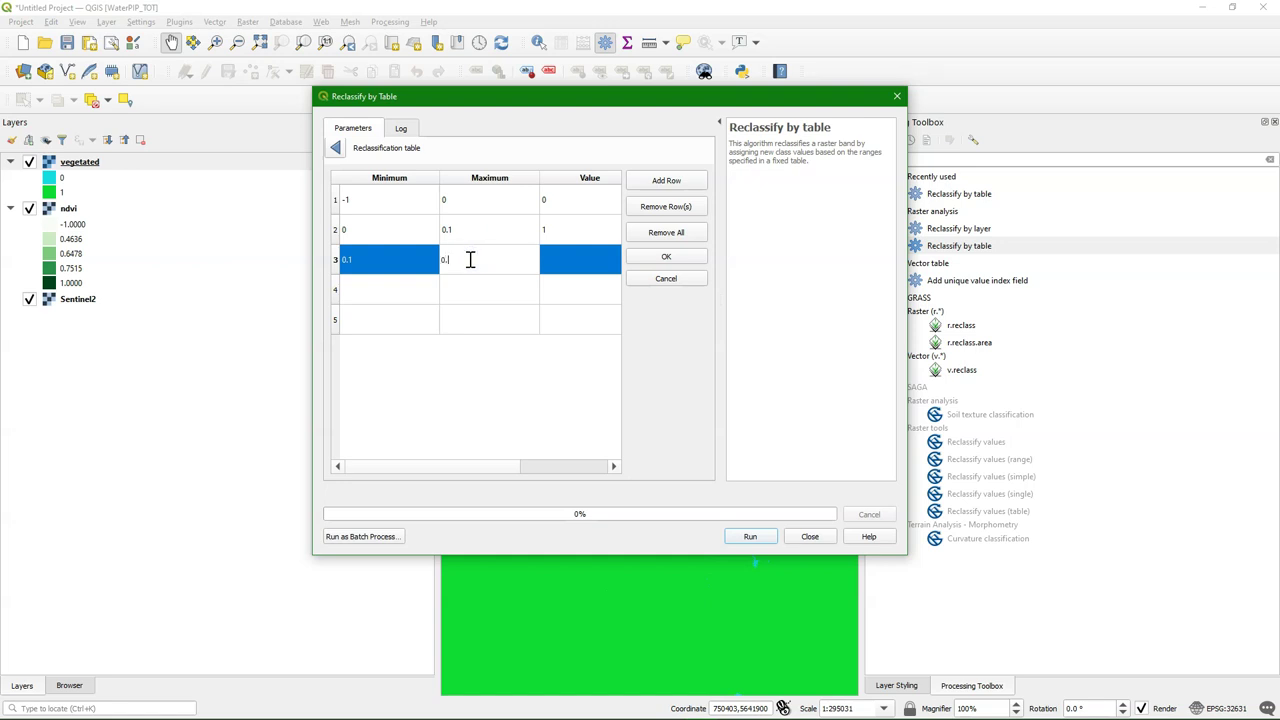
type("0.25")
double_click(572, 262)
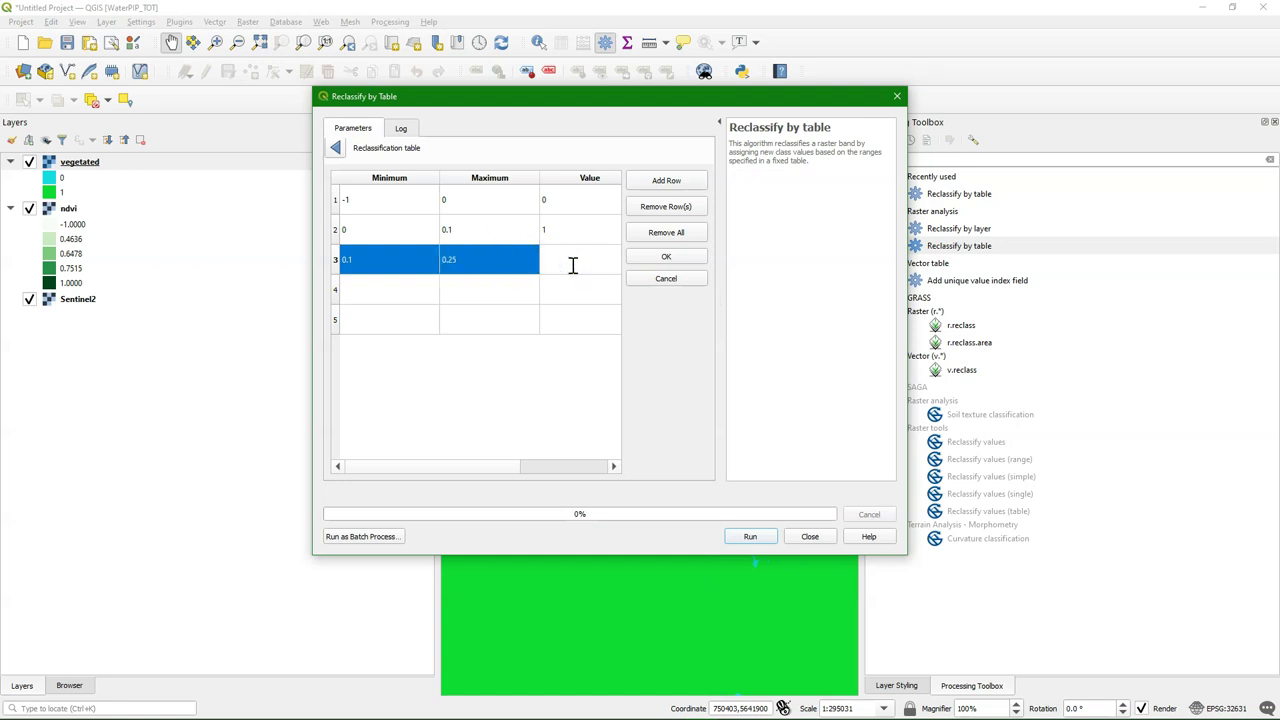
type("2")
- Fill rows four and five: 0.25–0.4 → class 3 and 0.4–1 → class 4
double_click(386, 290)
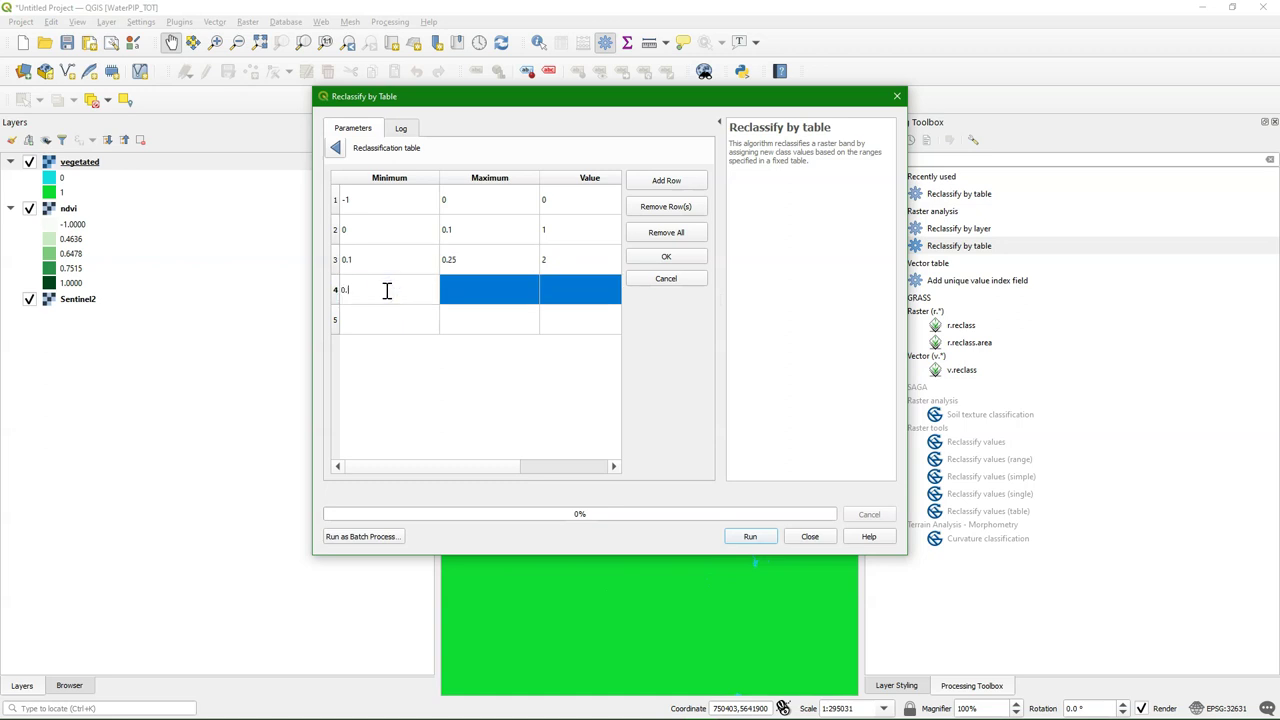
double_click(495, 289)
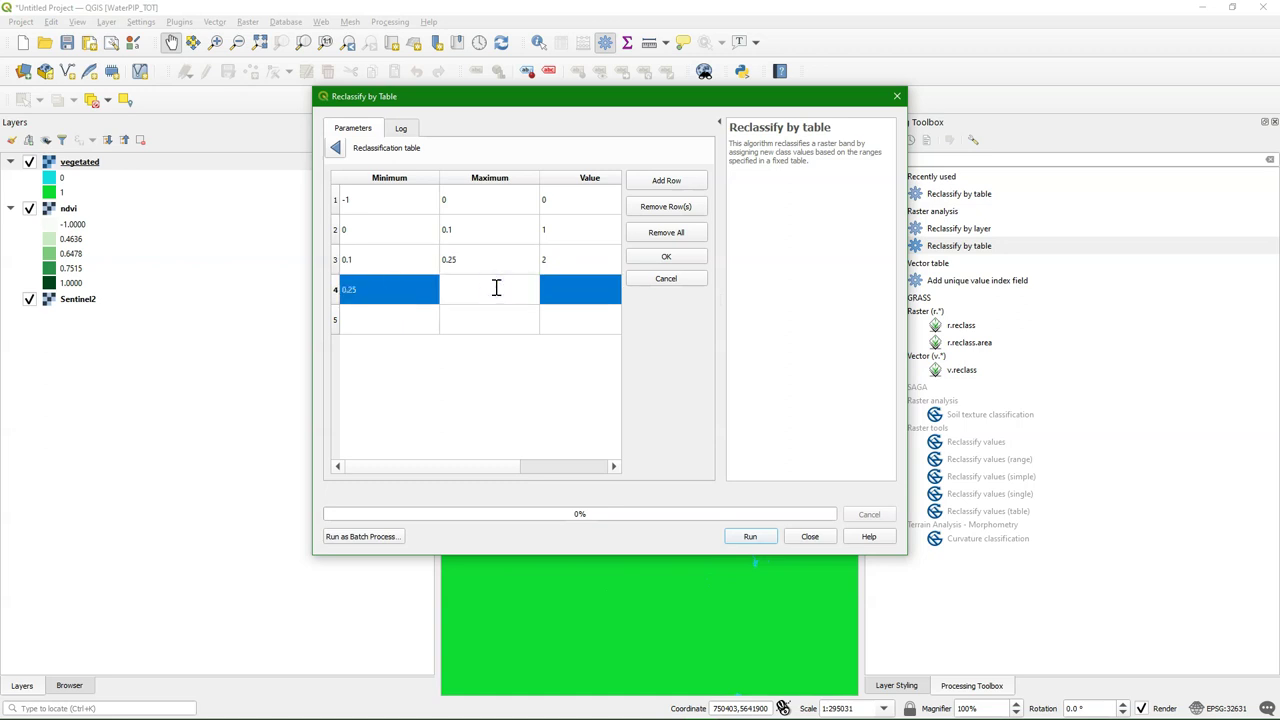
type("0.4")
double_click(564, 290)
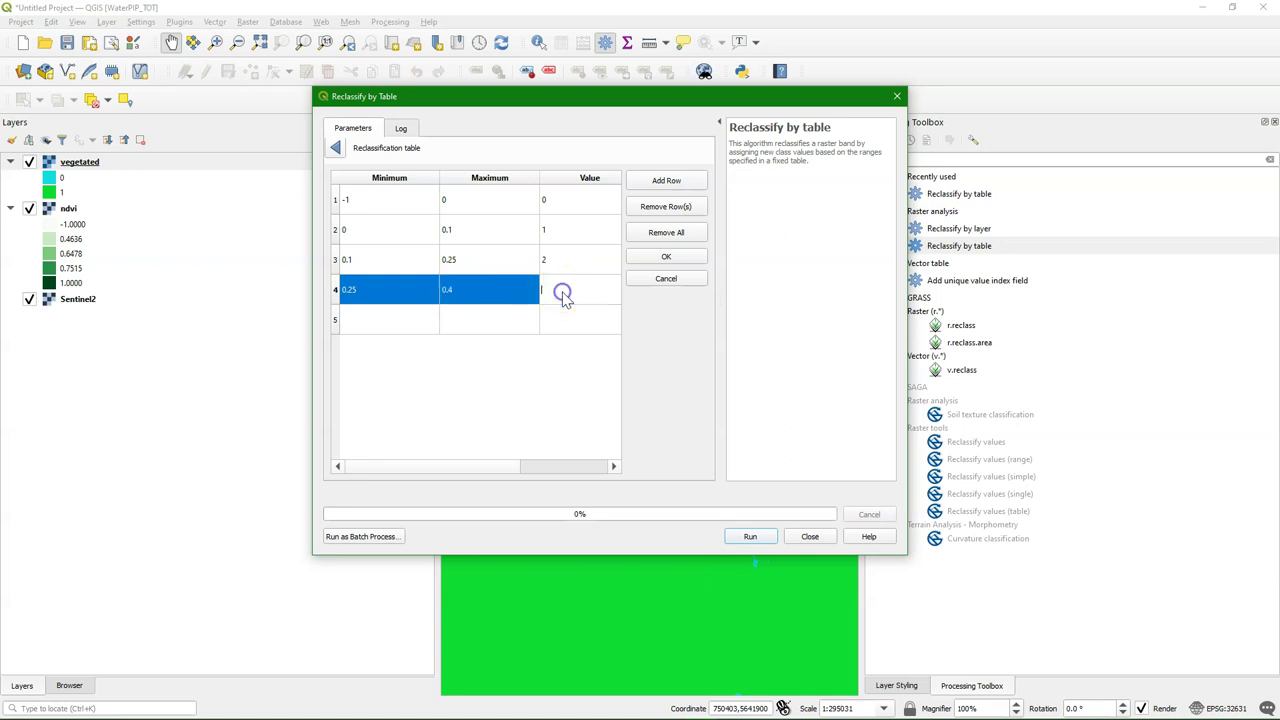
type("3")
double_click(389, 318)
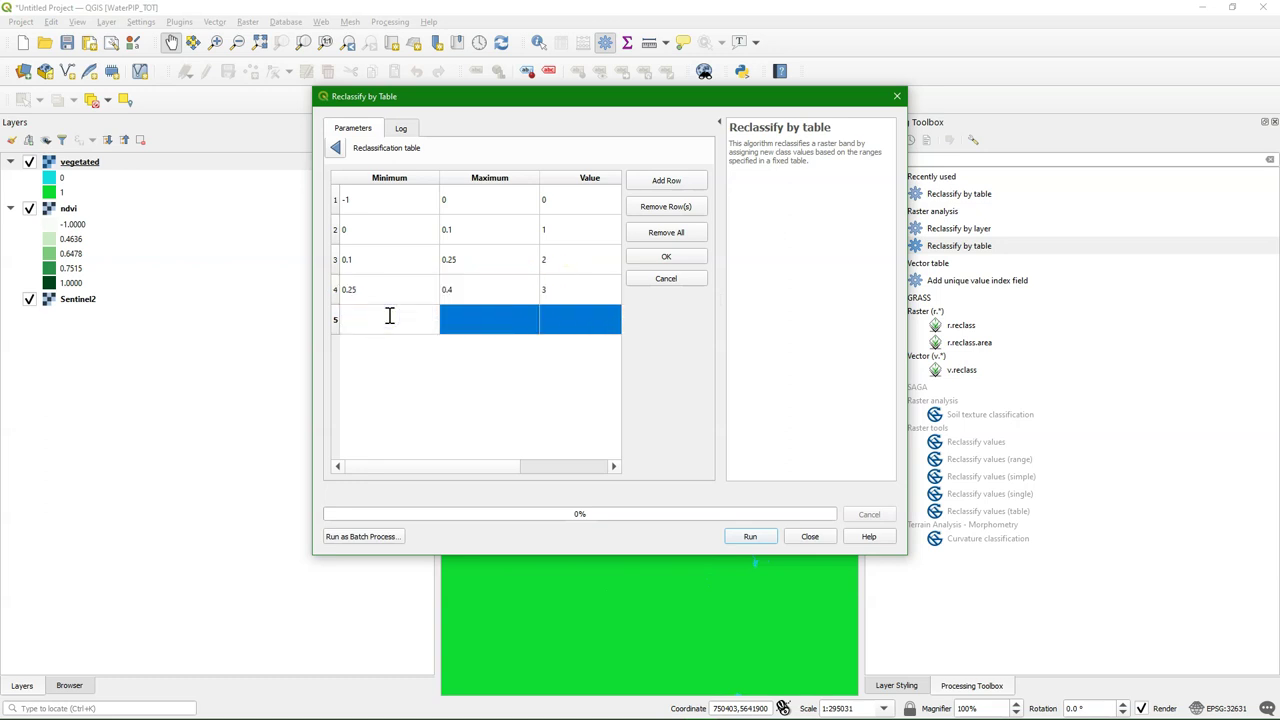
type("0.4")
double_click(497, 318)
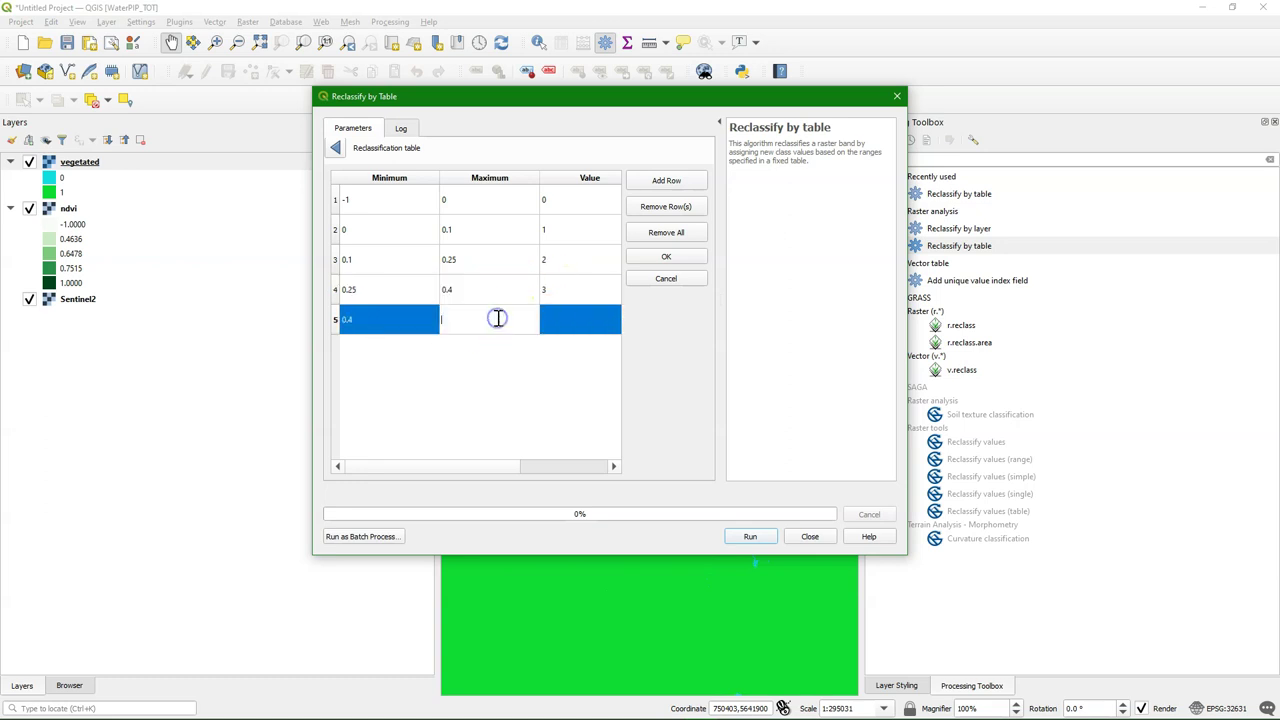
type("1")
double_click(561, 318)
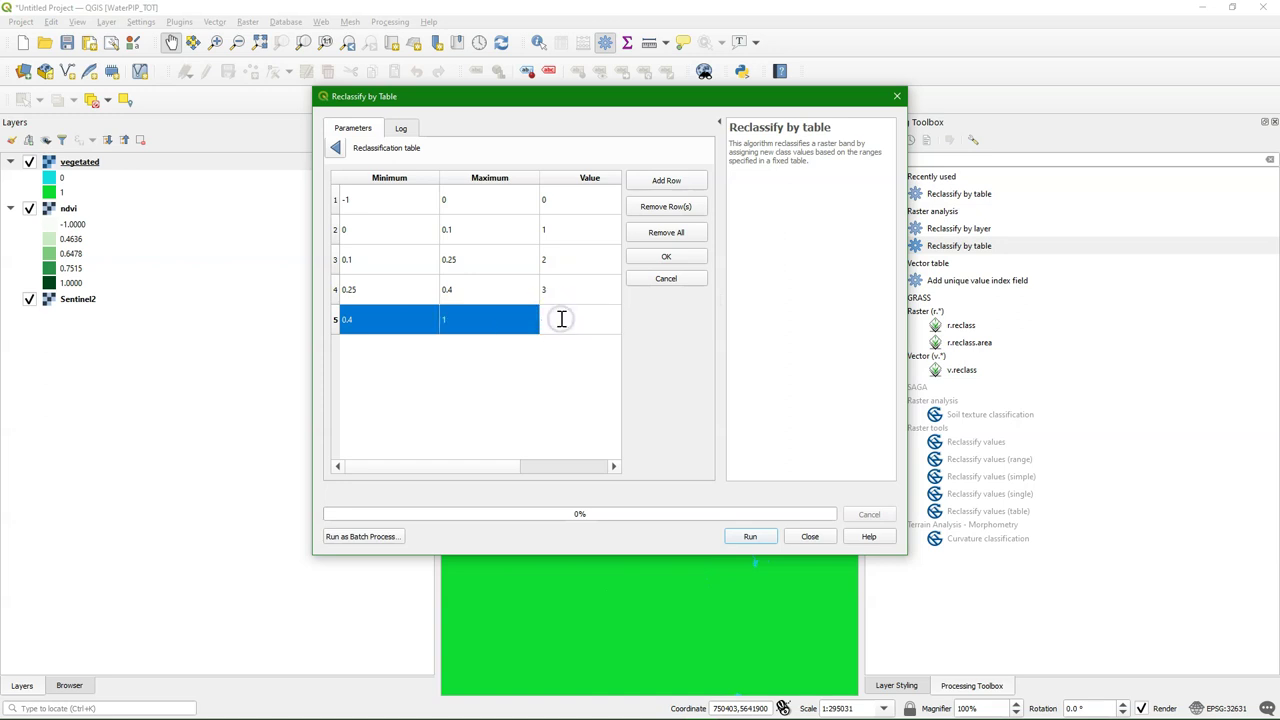
- Enter class 4 for the last row and confirm the finished reclassification table
type("4")
left_click(511, 394)
left_click(664, 257)
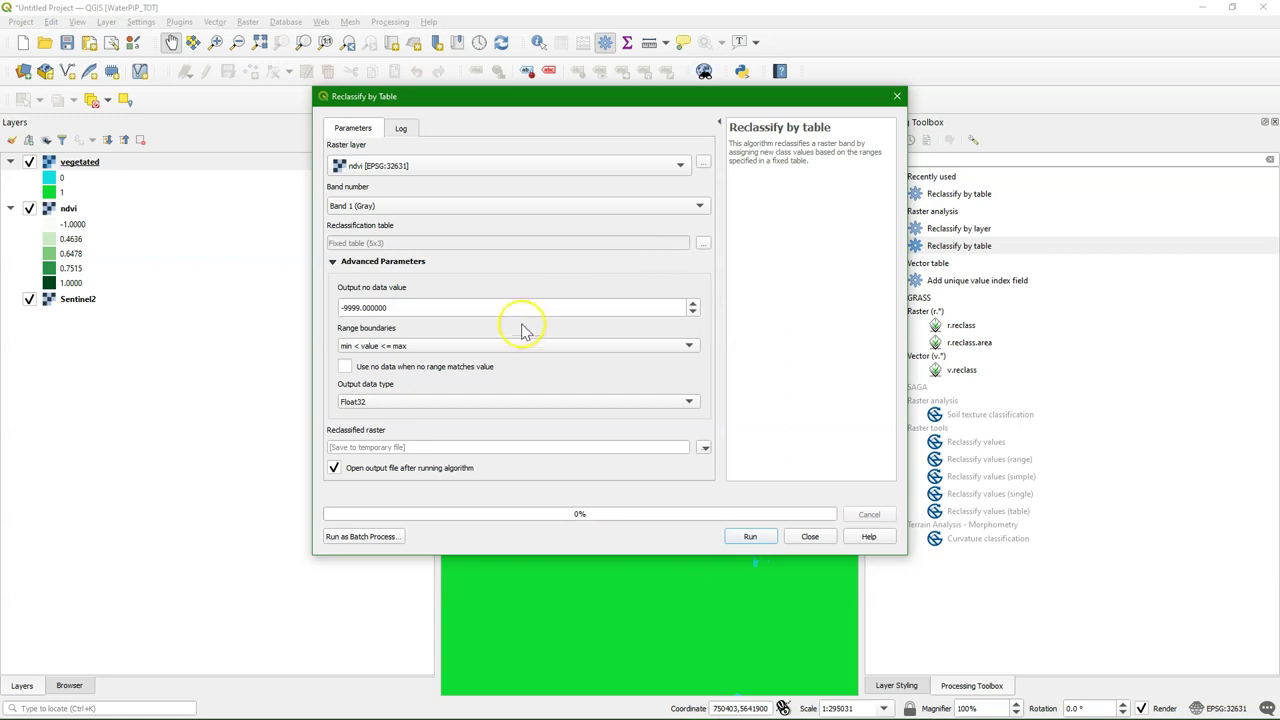
- Set range boundaries to min <= value < max and the output data type to Int16
left_click(405, 348)
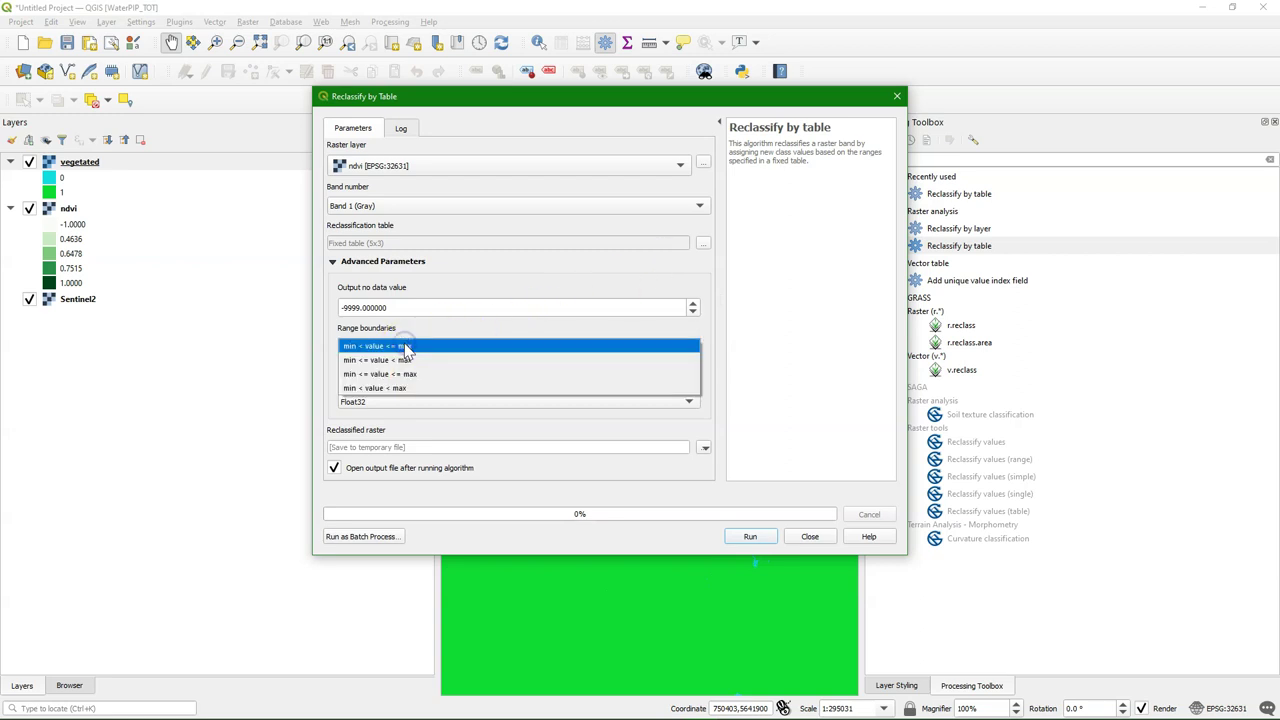
left_click(359, 362)
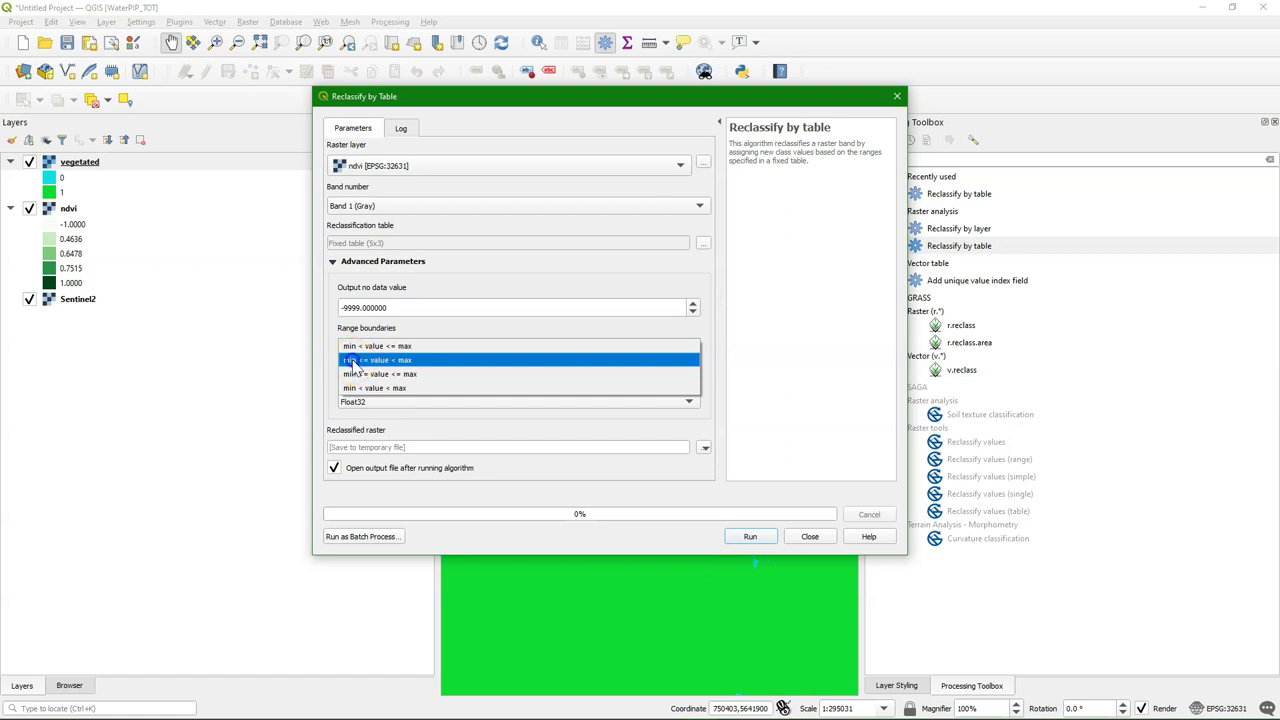
left_click(351, 362)
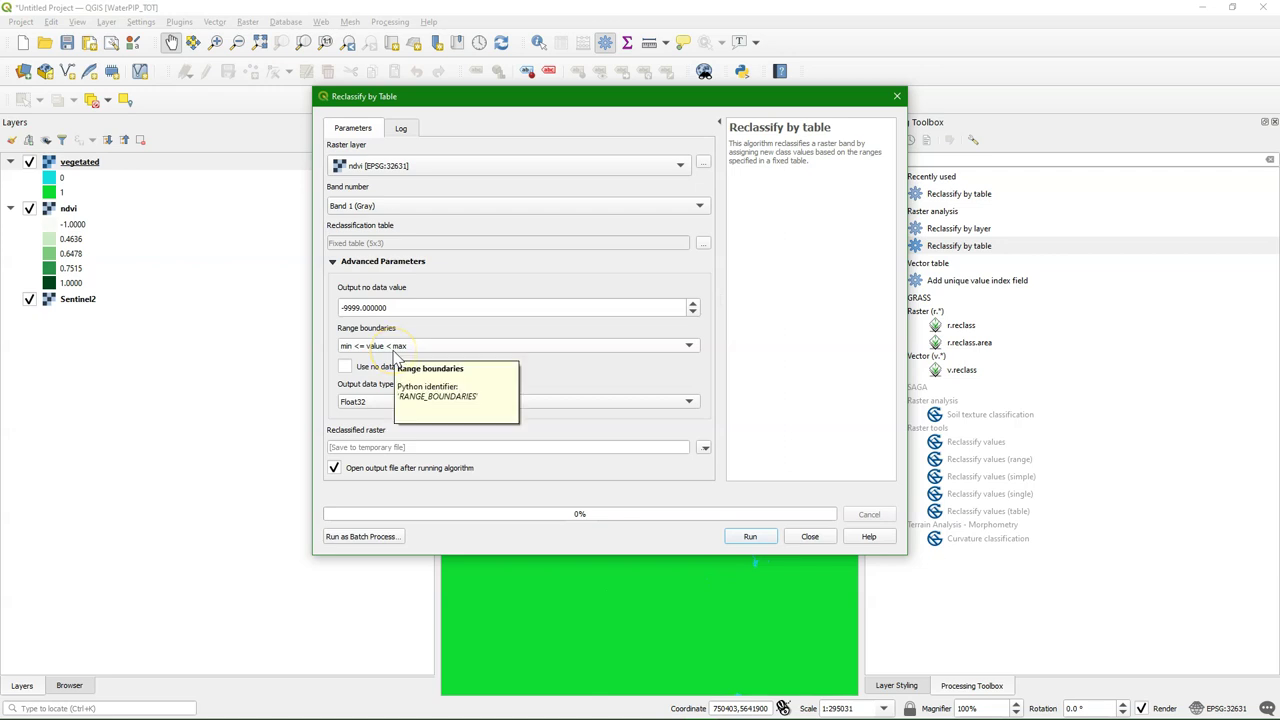
left_click(358, 404)
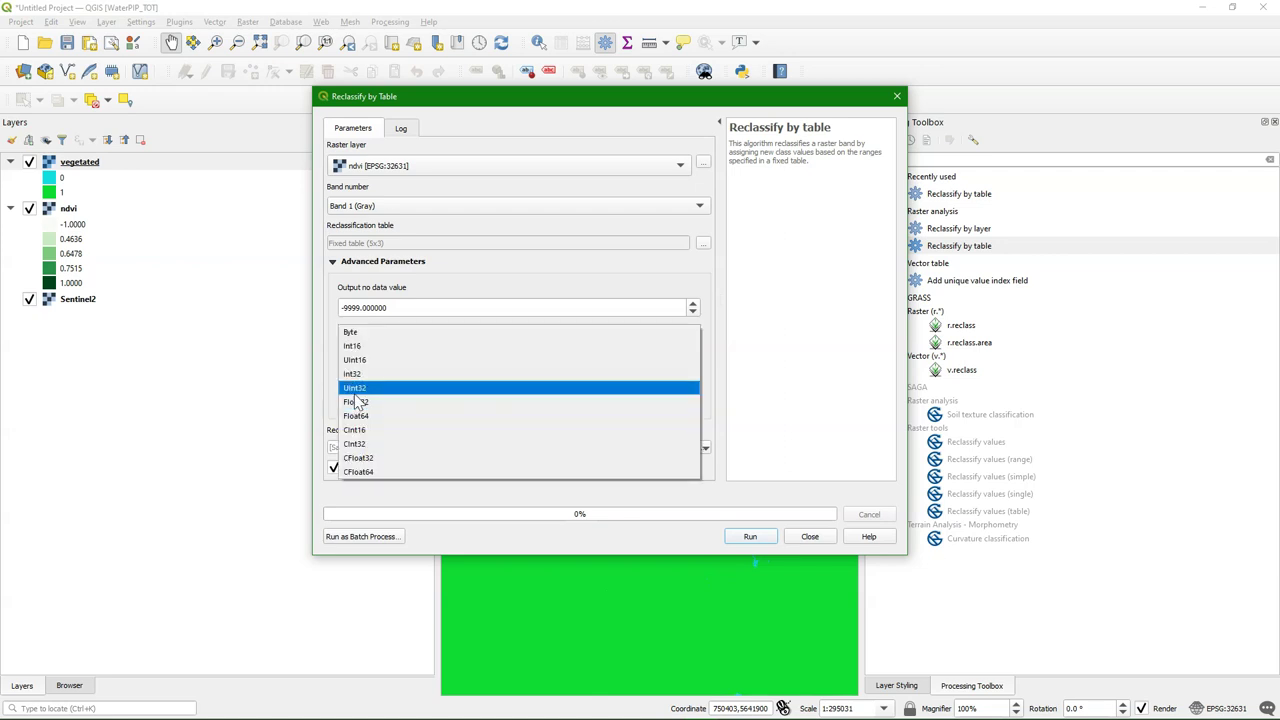
left_click(360, 347)
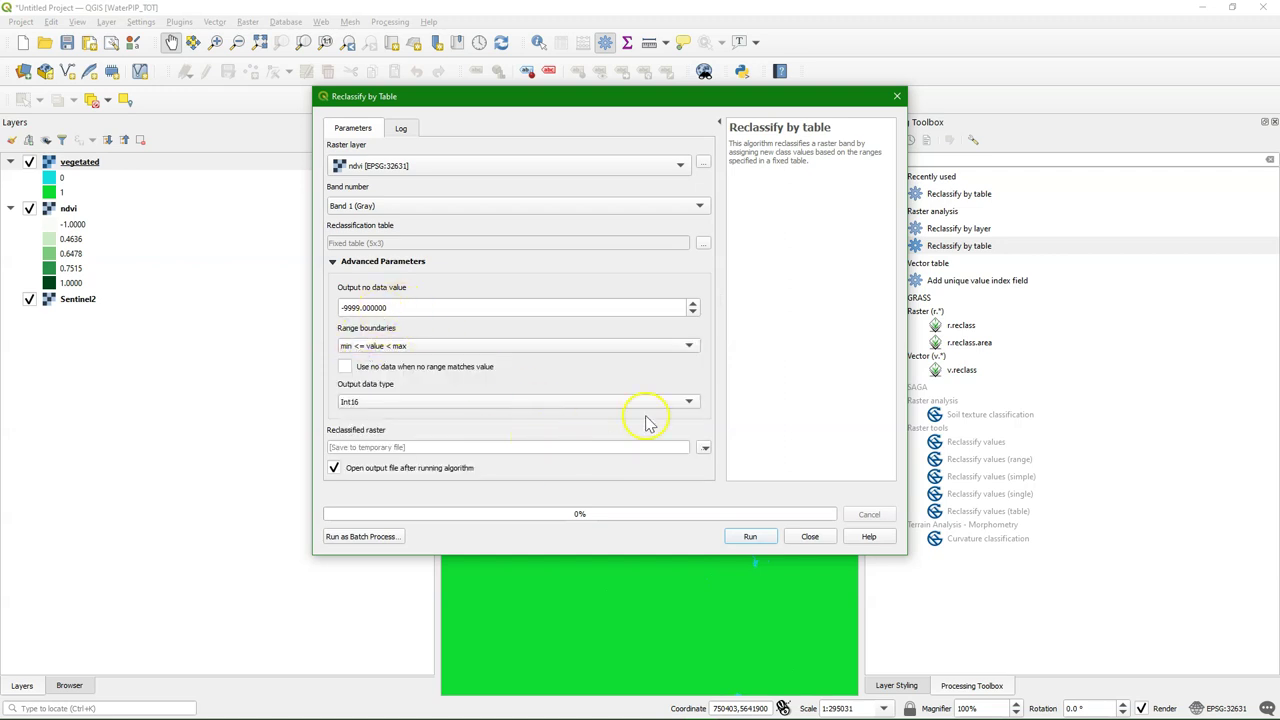
left_click(705, 448)
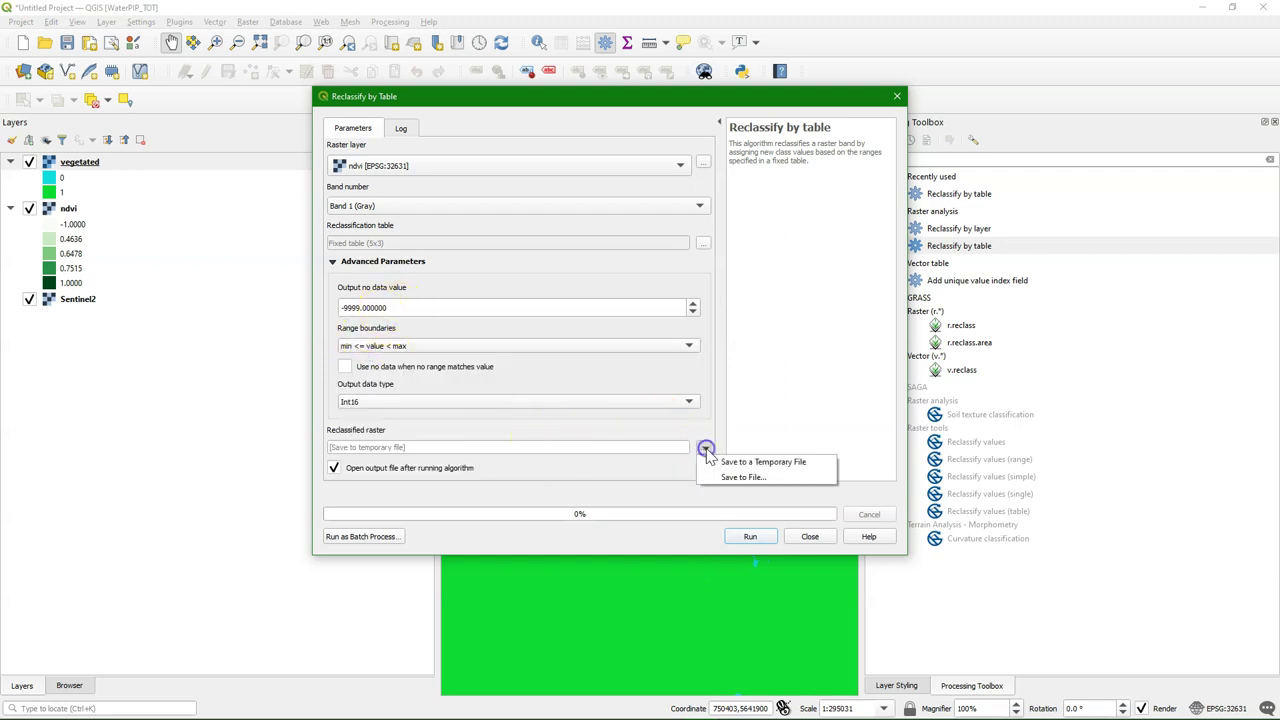
- Save the reclassified raster to file as the TIF vegetationclasses.tif
left_click(750, 478)
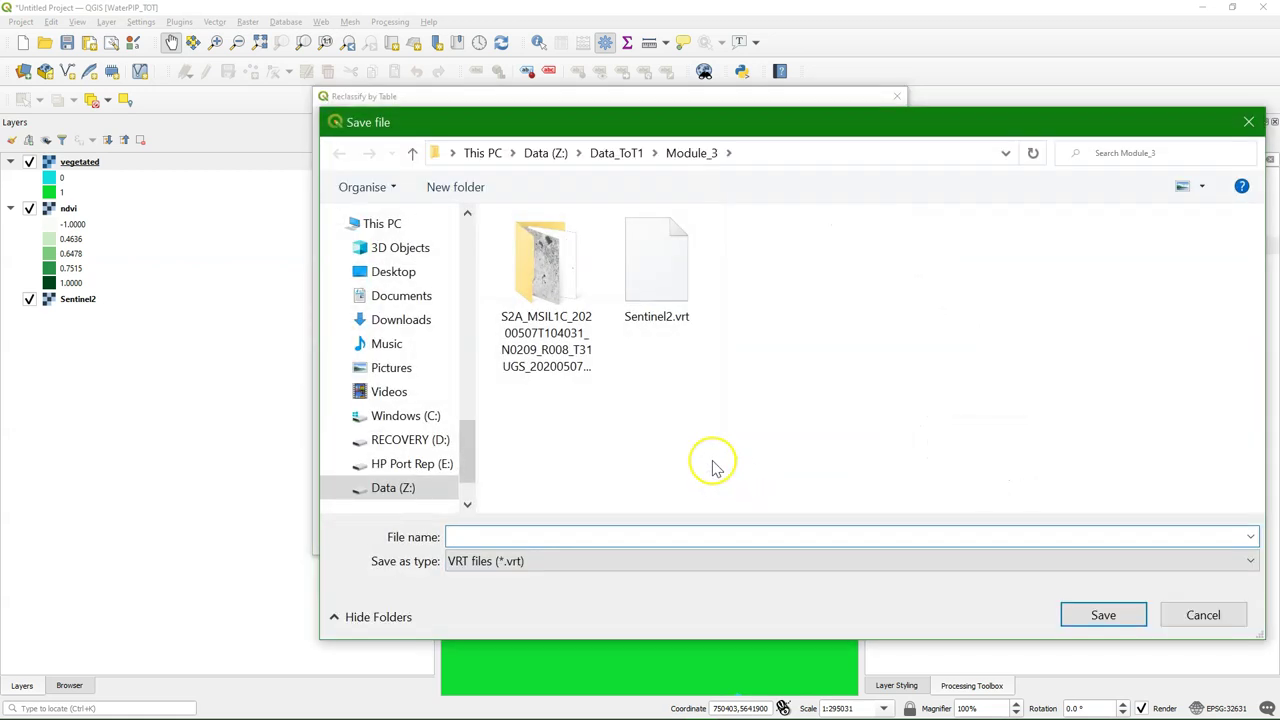
left_click(515, 561)
scroll(503, 290, "up", 3)
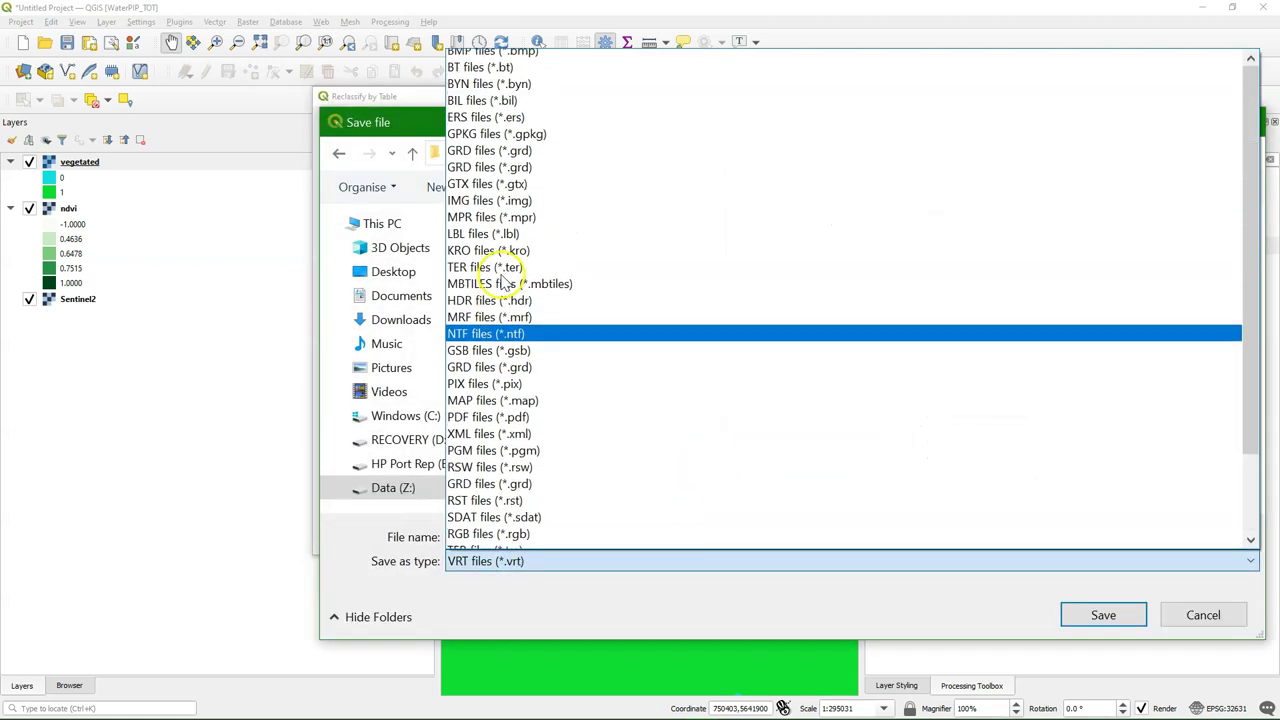
left_click(486, 57)
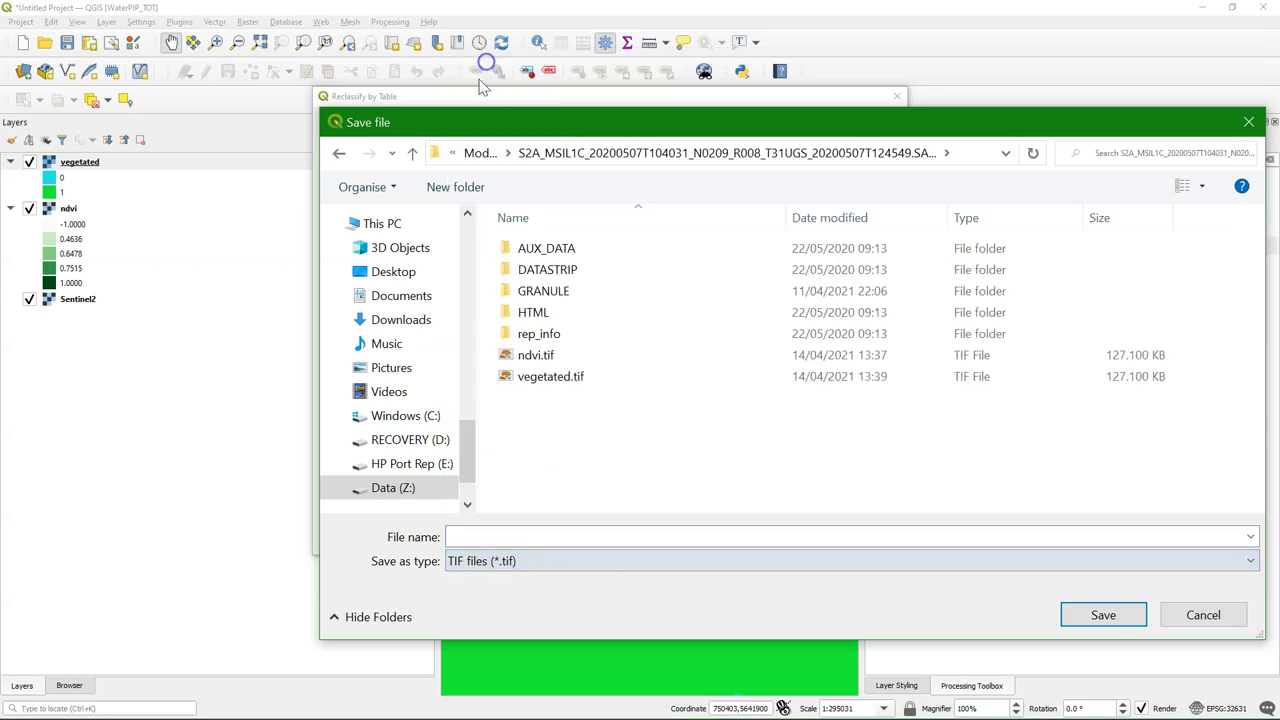
left_click(503, 538)
type("vegetat")
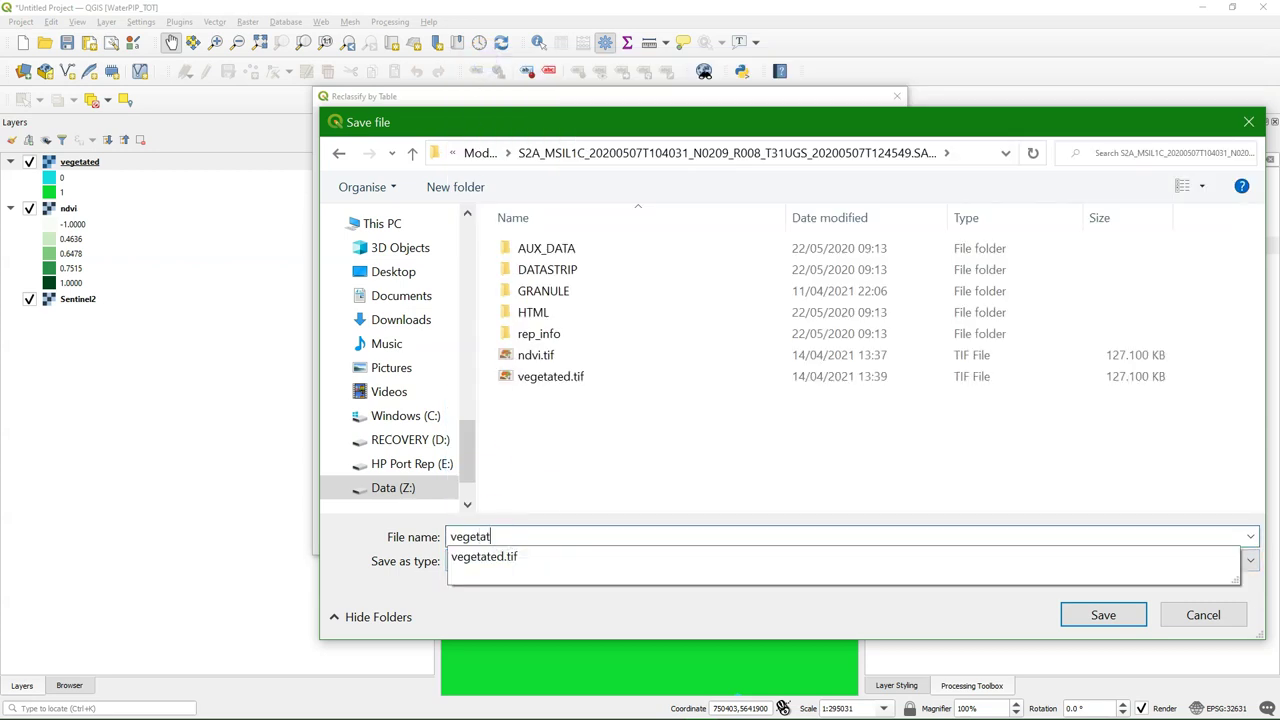
type("ionclasses")
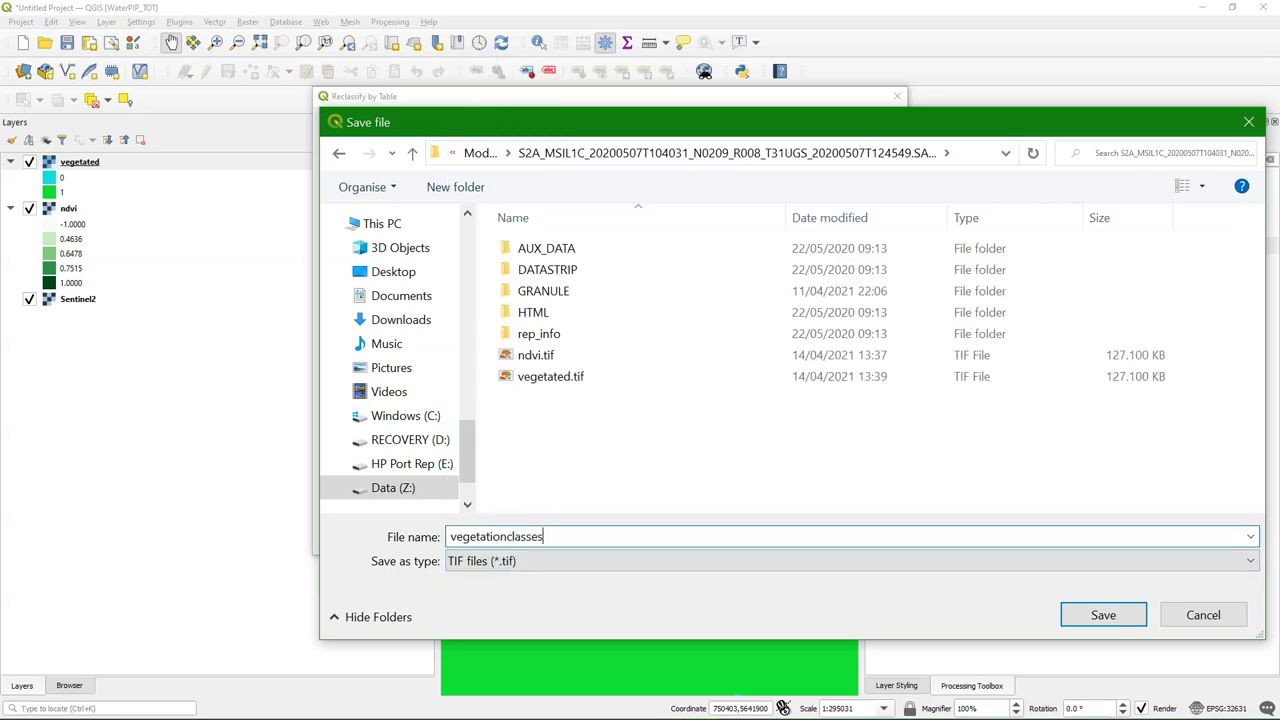
left_click(1115, 613)
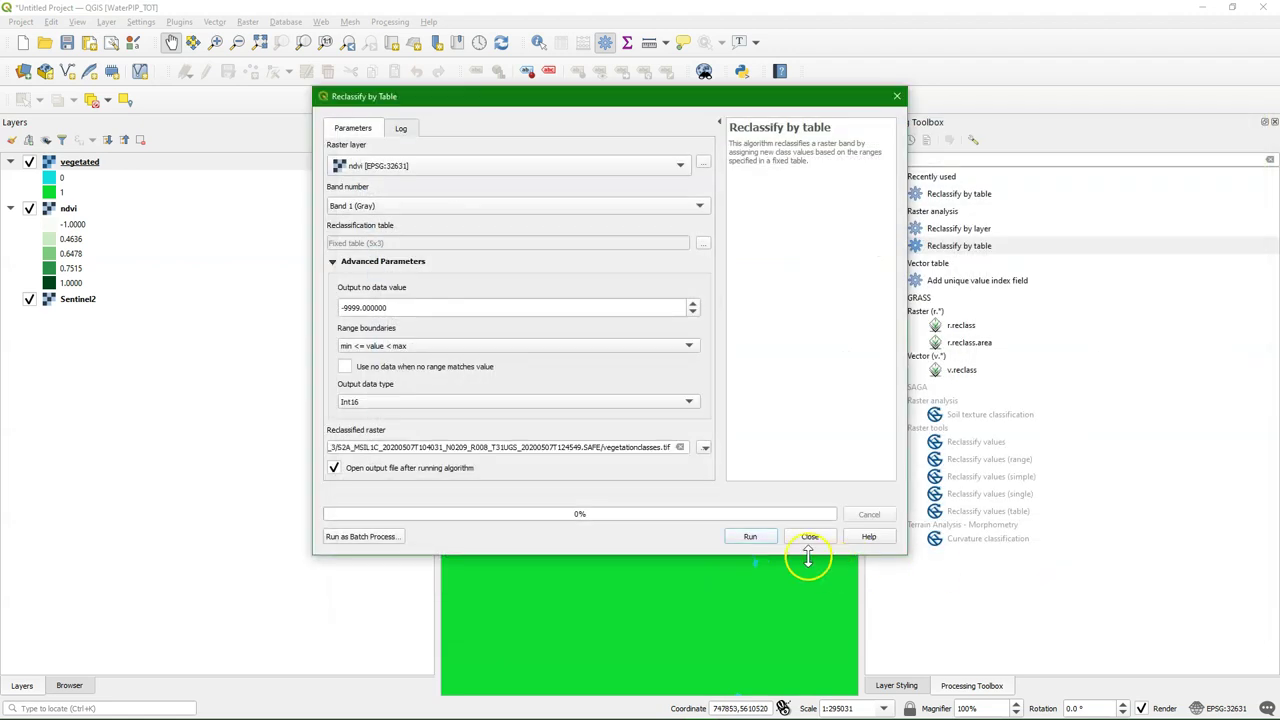
- Run Reclassify by Table to add the vegetationclasses layer, then close the tool
left_click(747, 538)
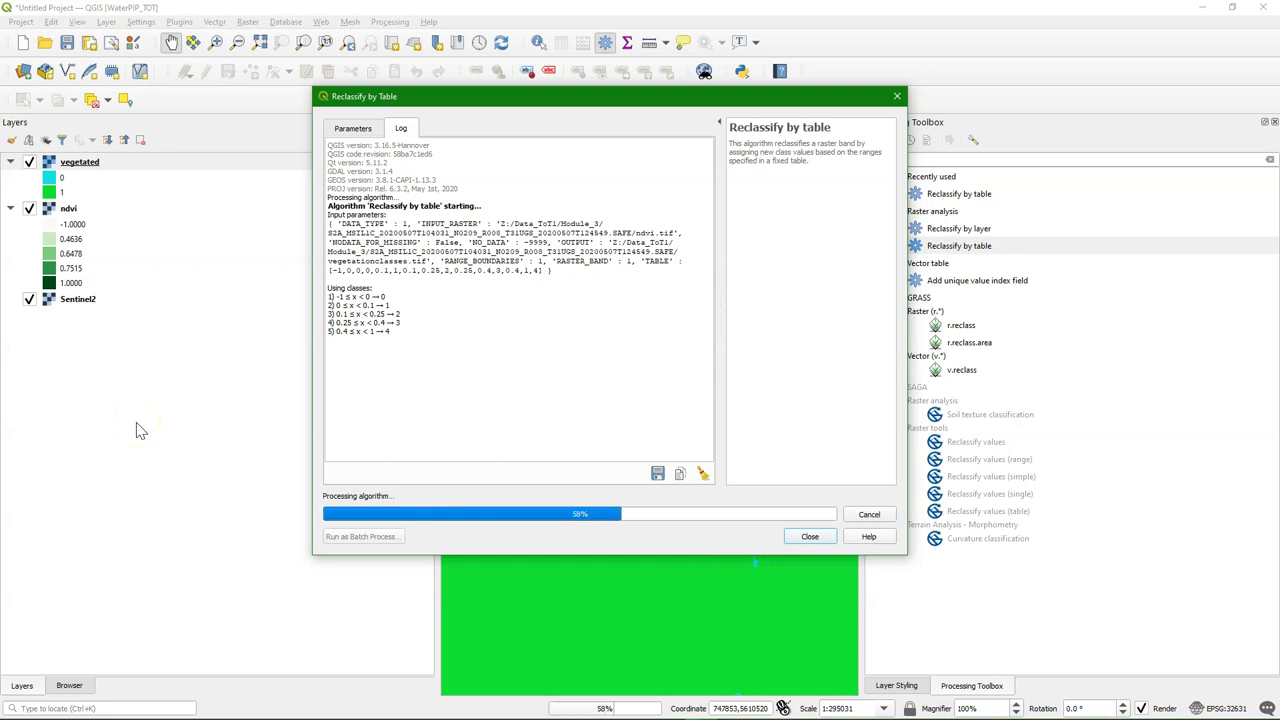
left_click(810, 537)
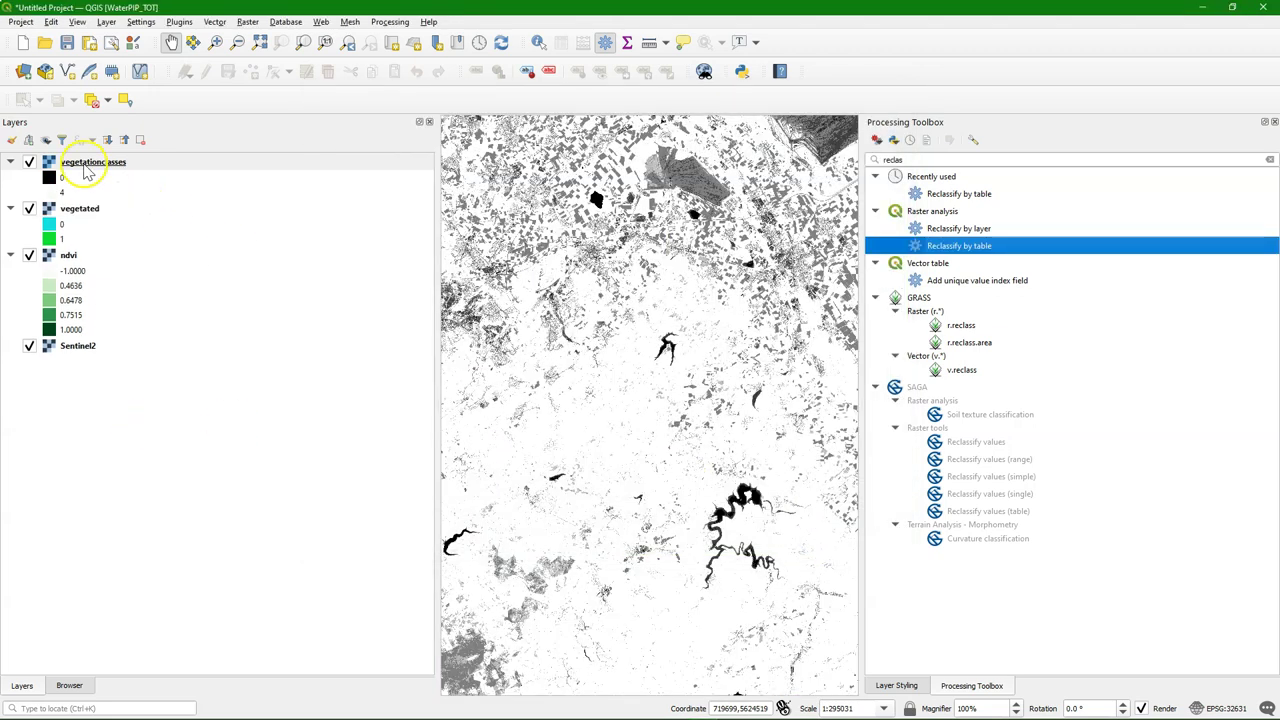
- Style vegetationclasses as Paletted/Unique values, classify values 0–4, and apply the Greens ramp
left_click(896, 685)
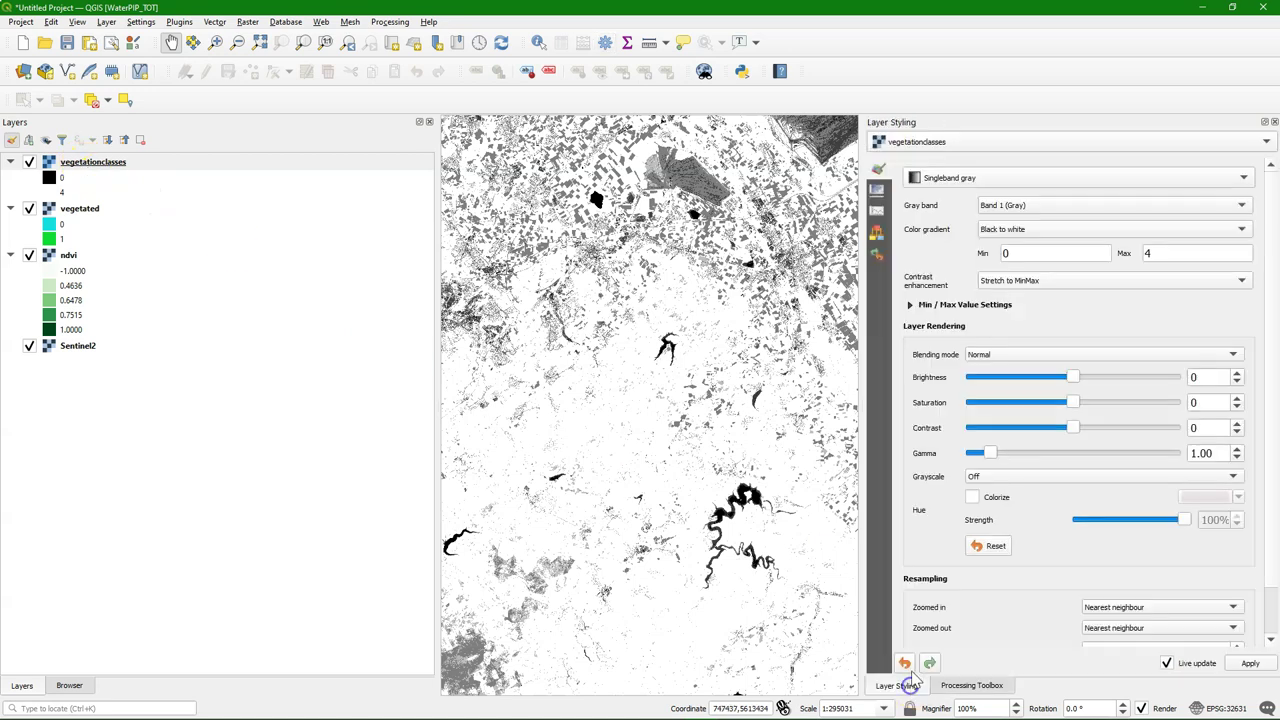
left_click(970, 178)
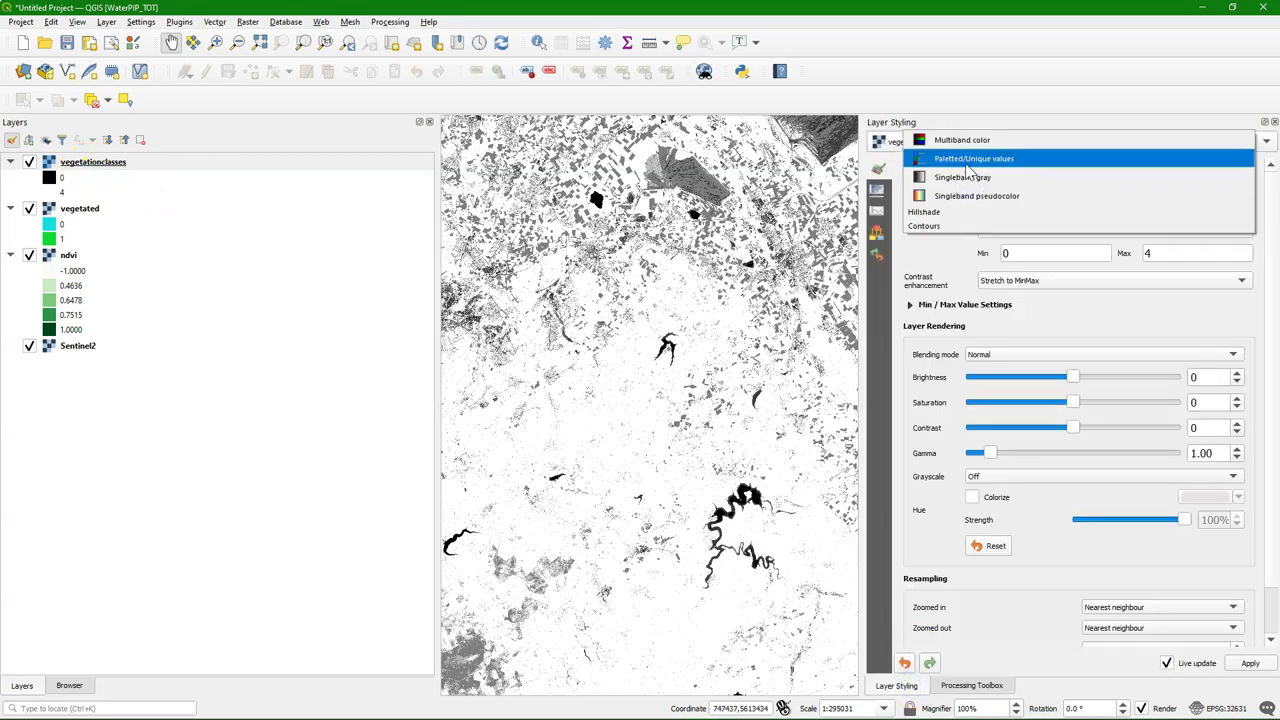
left_click(966, 163)
left_click(965, 450)
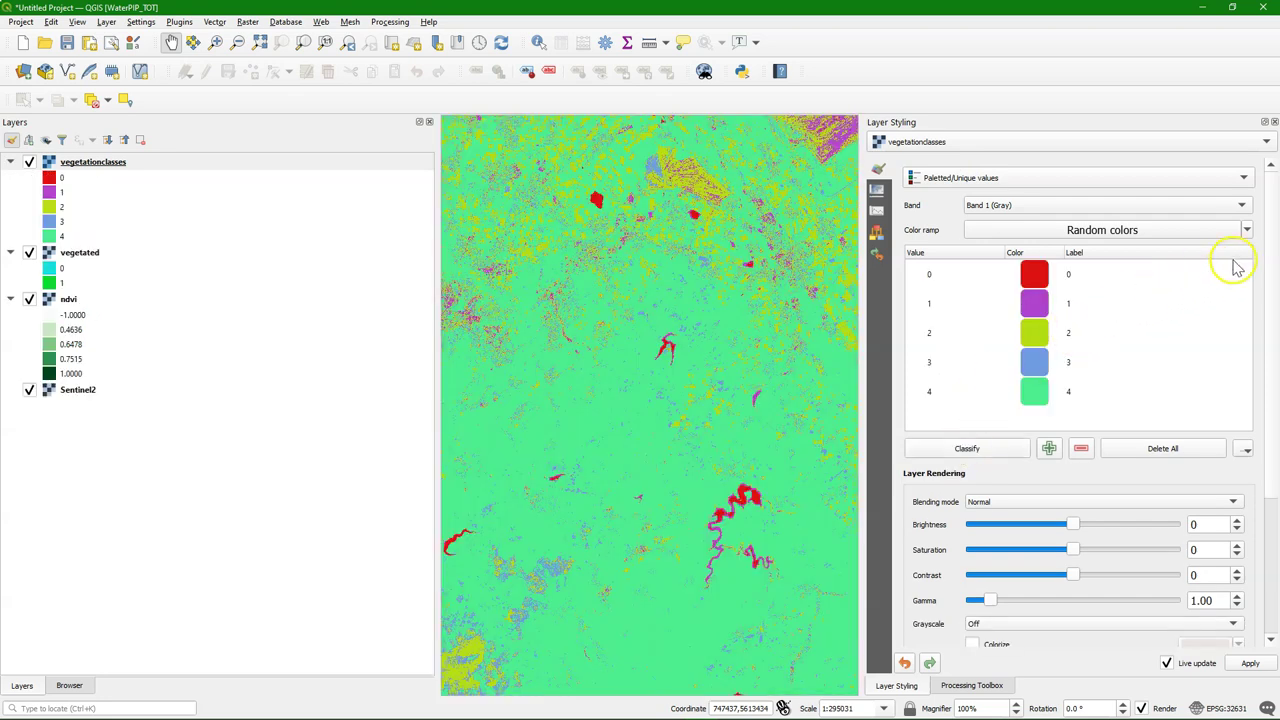
left_click(1246, 231)
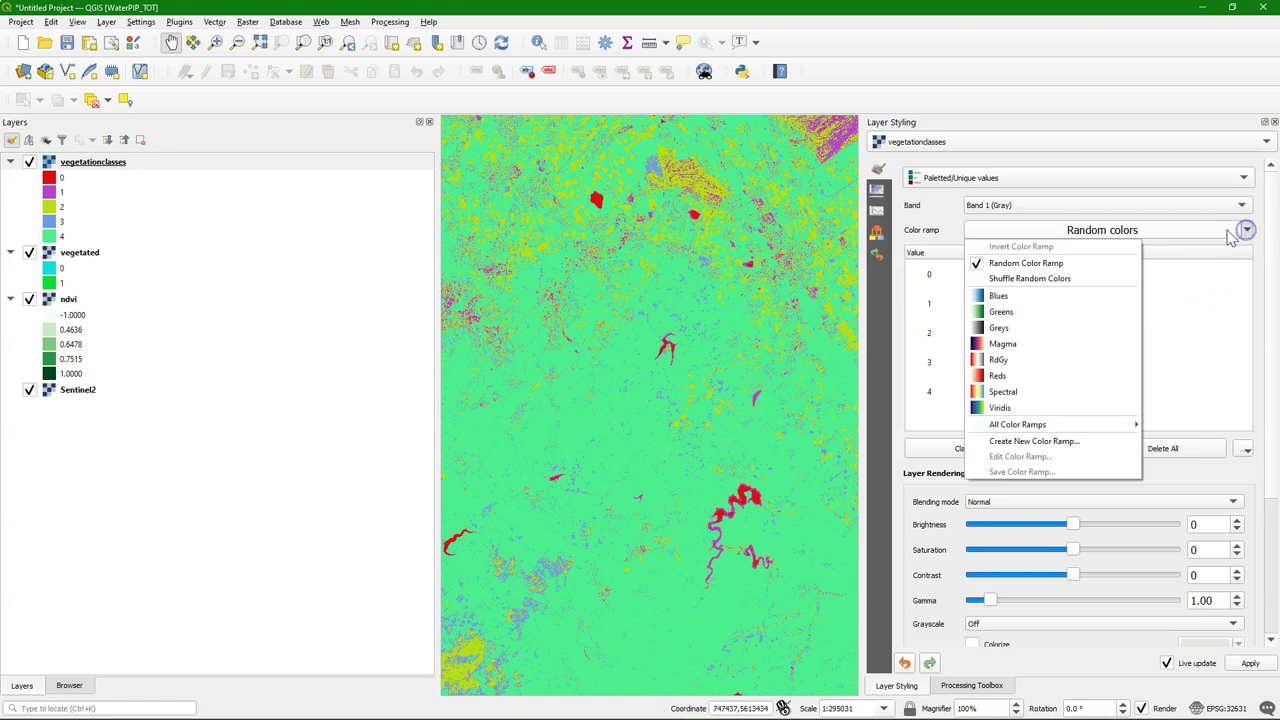
left_click(1038, 311)
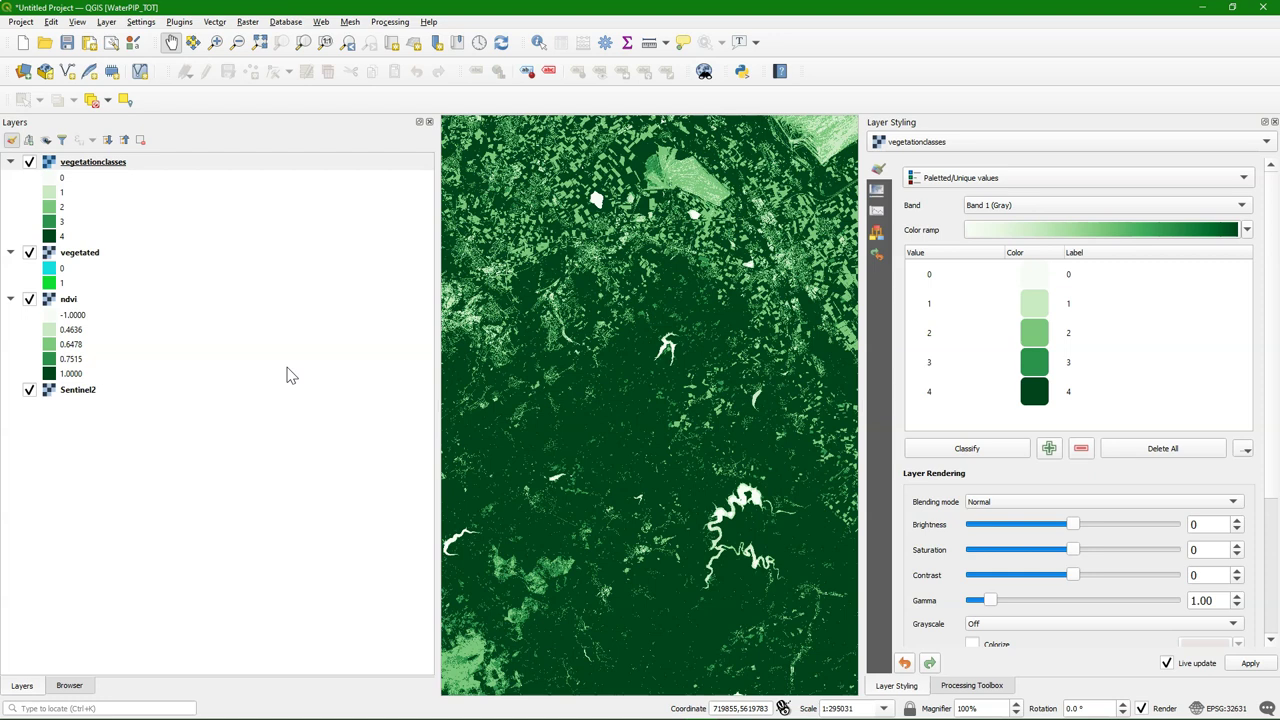
left_click(336, 322)
- Label classes 0–4 as No vegetation, Bare, Low, Medium and High vegetation cover
double_click(1087, 277)
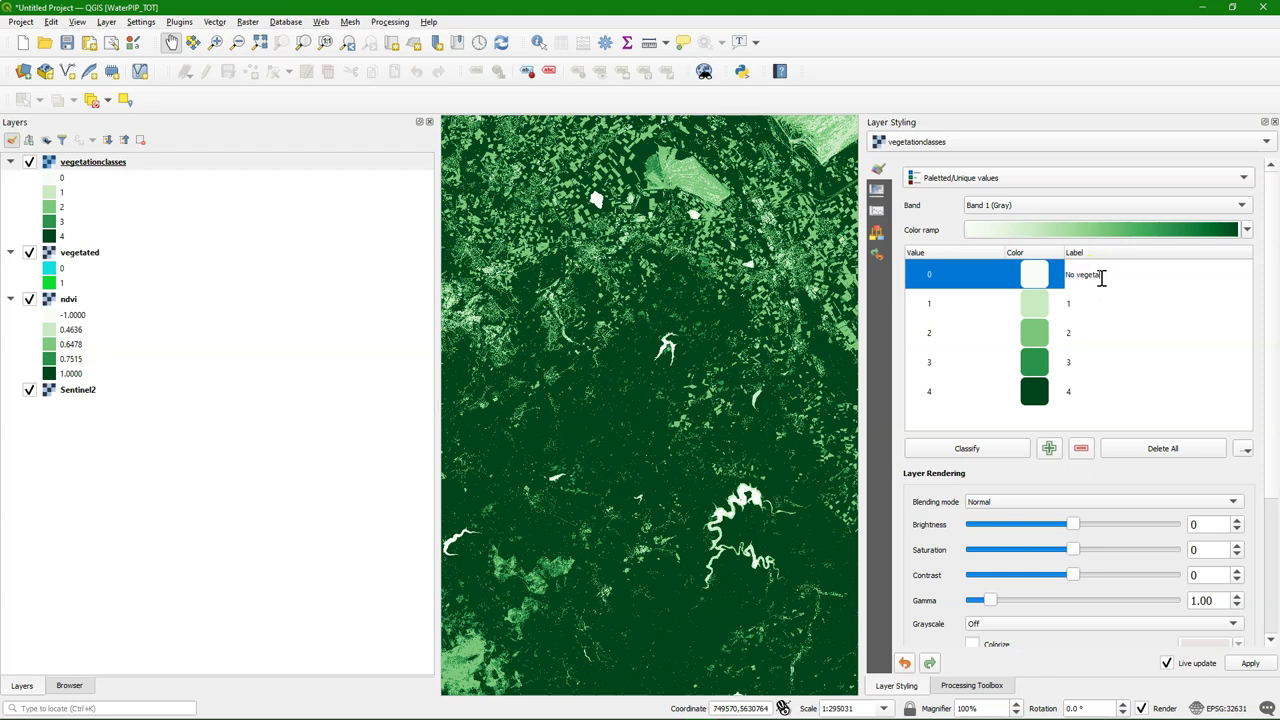
double_click(1103, 307)
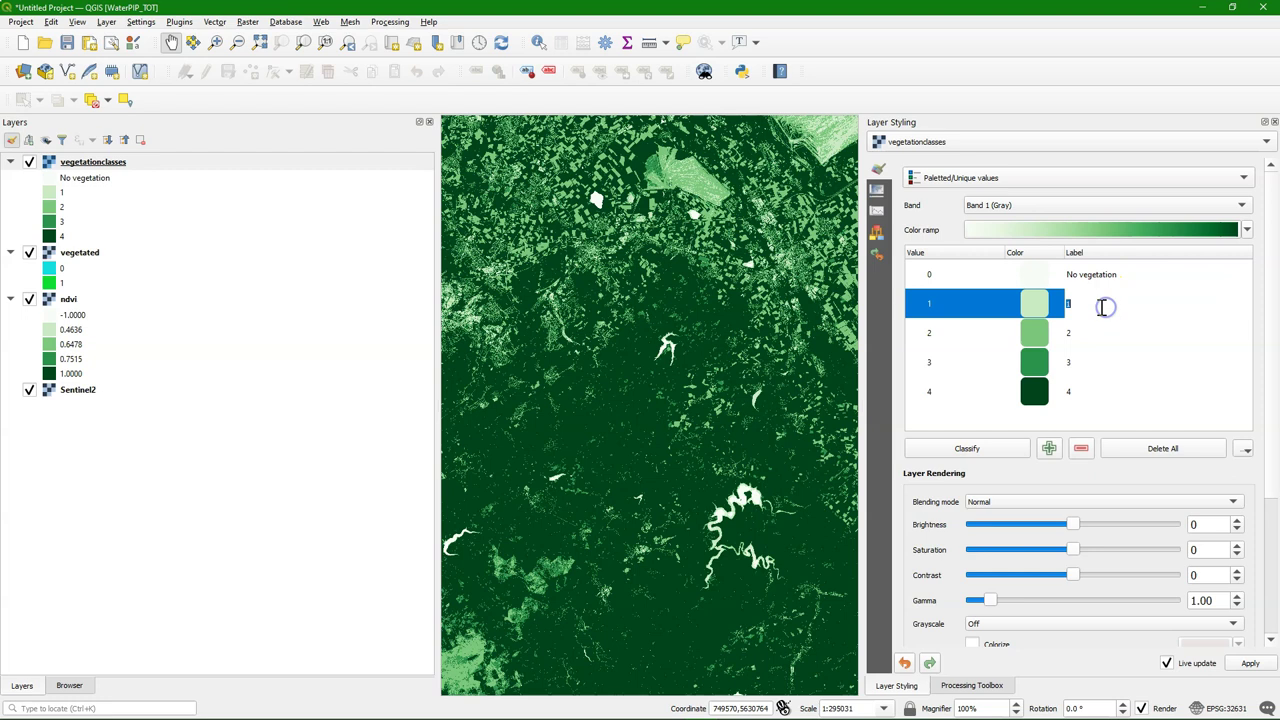
type("Bare")
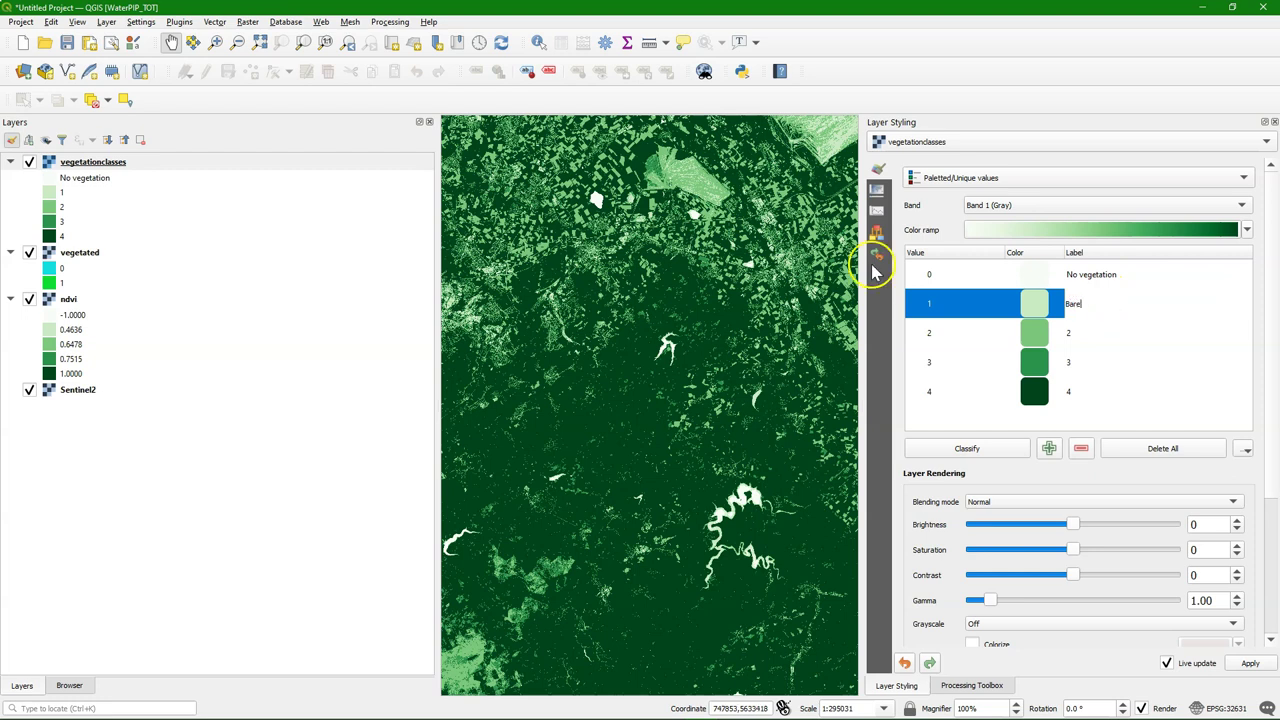
double_click(1098, 334)
type("Low vegetation cover")
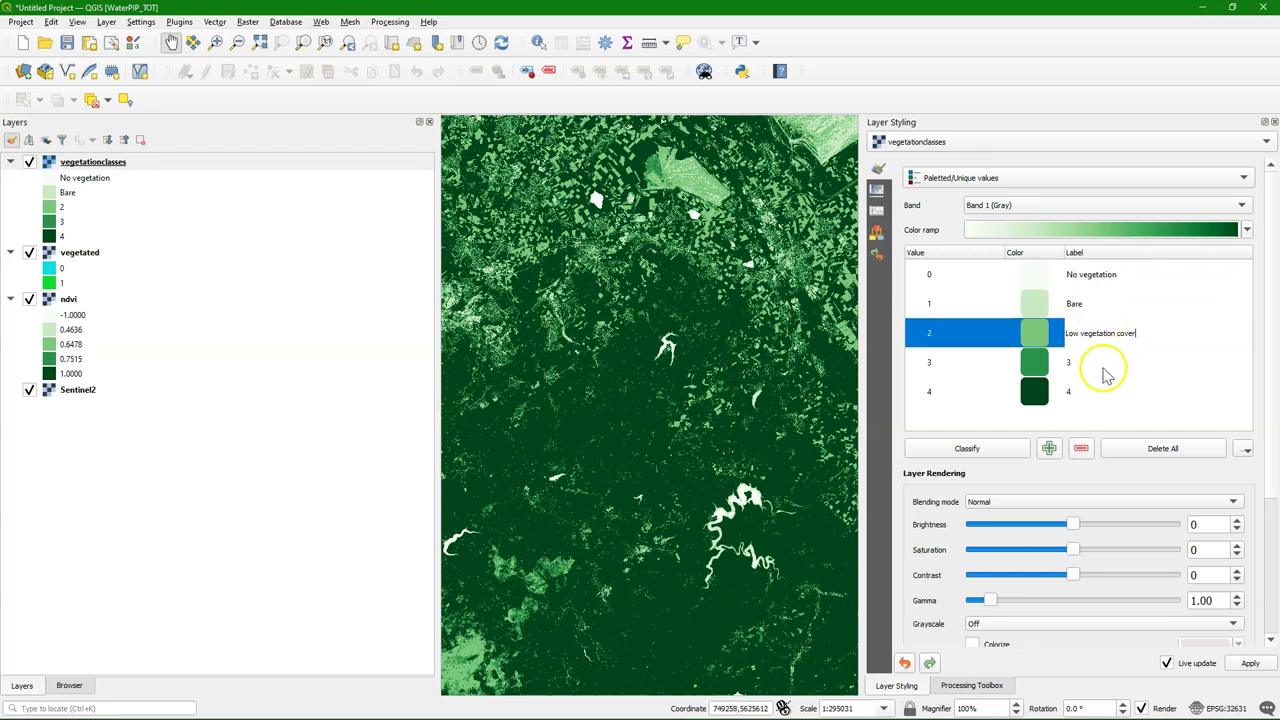
double_click(1101, 364)
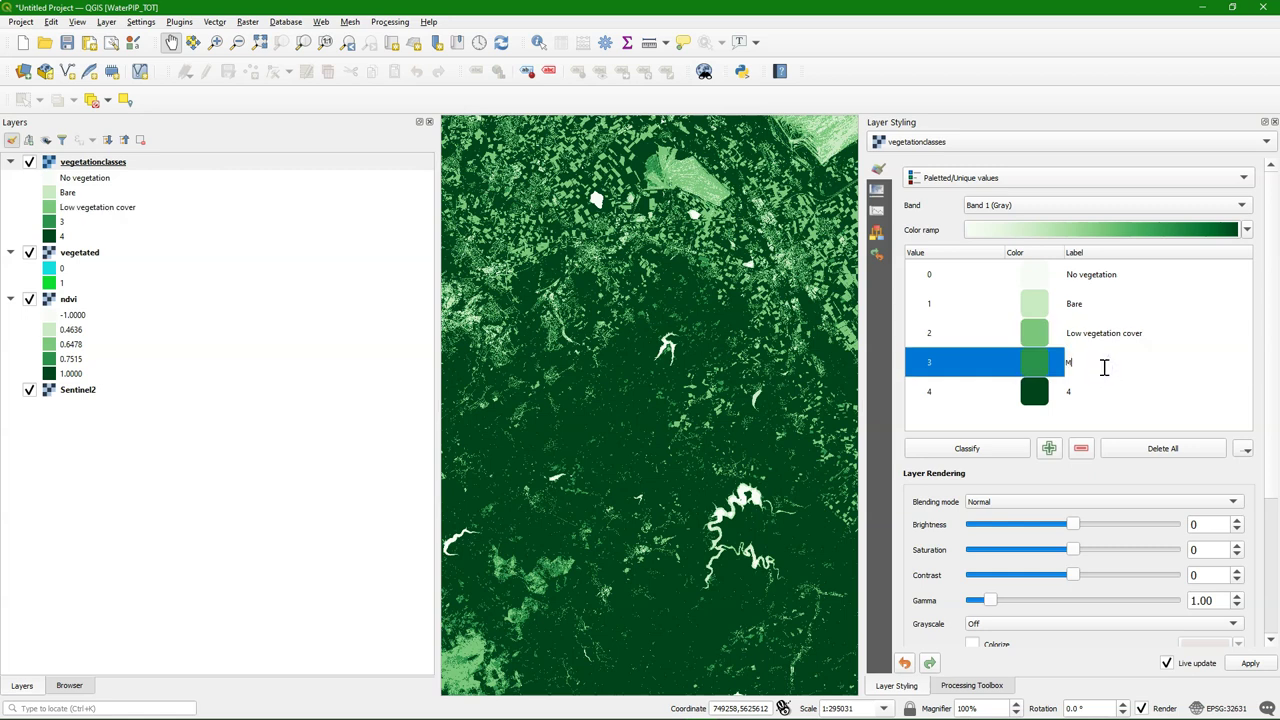
type("edium vegetation cover")
double_click(1091, 391)
type("High vegetation cover")
key("Return")
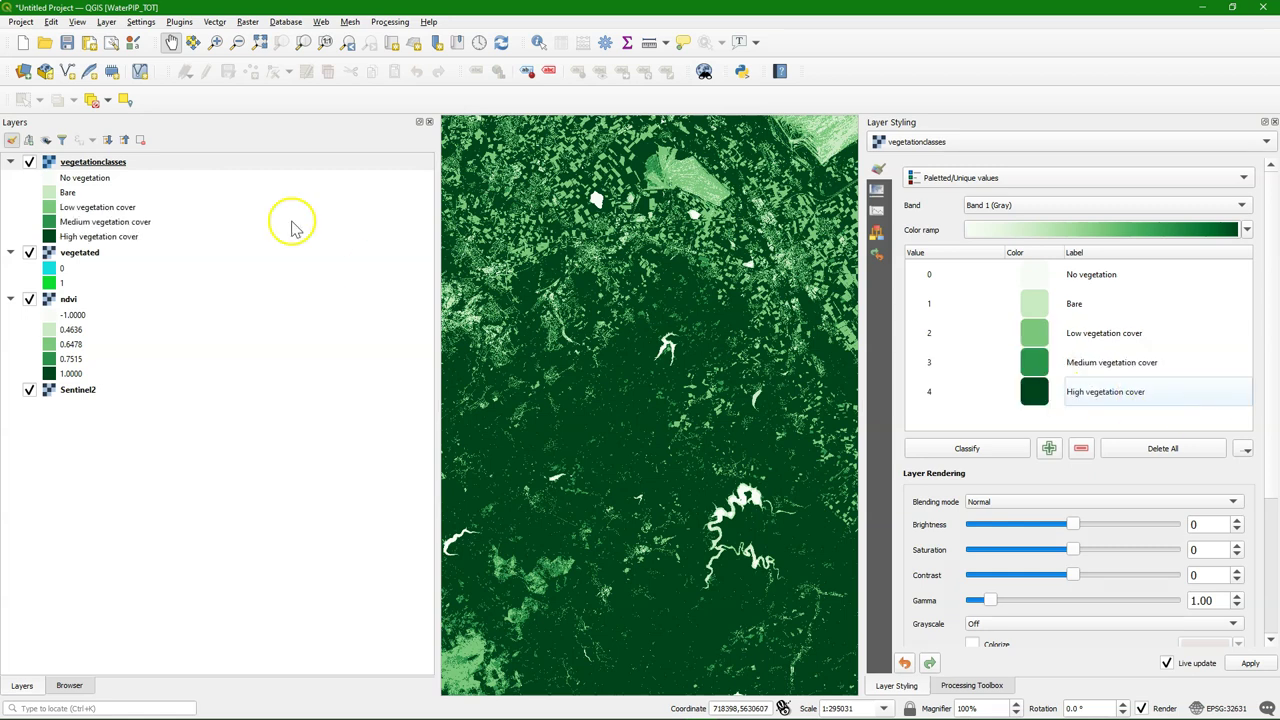